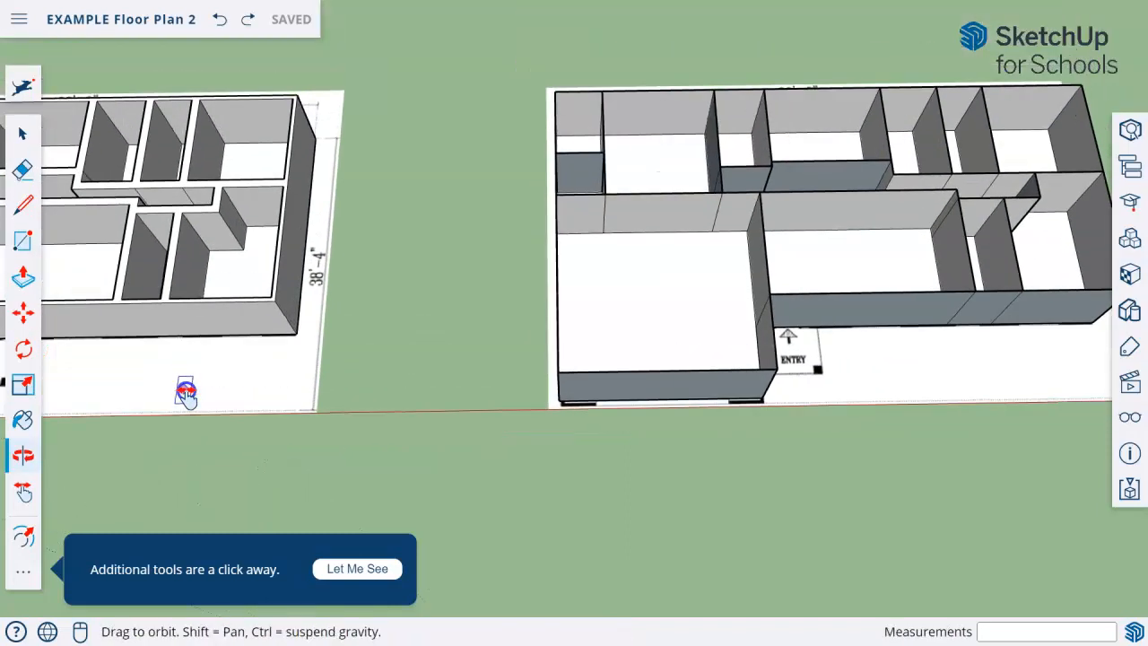
Erase the leftover vertical edges on the garage's back wall
{"action": "middle_click_drag", "start_coordinate": [660, 406], "coordinate": [682, 413], "text": "shift"}
{"action": "middle_click_drag", "start_coordinate": [344, 313], "coordinate": [315, 254]}
{"action": "scroll", "coordinate": [213, 185], "scroll_direction": "up", "scroll_amount": 3}
{"action": "left_click", "coordinate": [23, 168]}
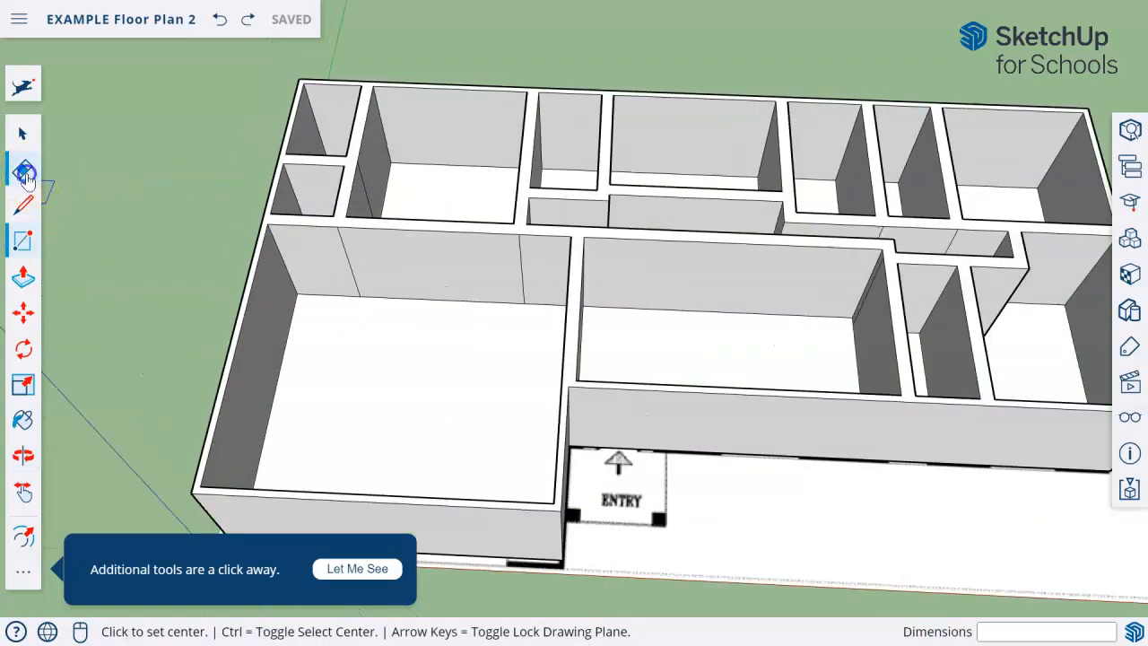
{"action": "left_click", "coordinate": [350, 258]}
{"action": "mouse_move", "coordinate": [575, 271]}
{"action": "middle_mouse_down"}
{"action": "mouse_move", "coordinate": [530, 418]}
{"action": "mouse_move", "coordinate": [192, 397]}
{"action": "mouse_move", "coordinate": [377, 323]}
{"action": "middle_mouse_up"}
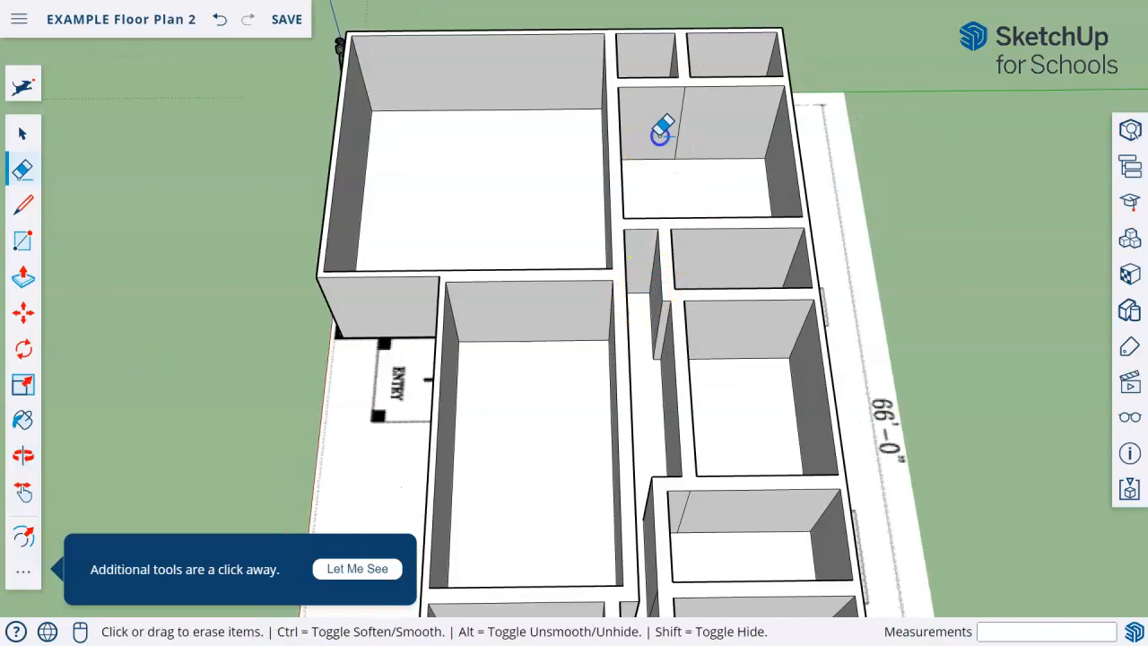
Erase the remaining leftover edges on the master bedroom, hallway and dining room walls, undoing the deletion of a hallway wall's top edge
{"action": "mouse_move", "coordinate": [412, 187]}
{"action": "middle_mouse_down"}
{"action": "mouse_move", "coordinate": [351, 191]}
{"action": "mouse_move", "coordinate": [769, 248]}
{"action": "mouse_move", "coordinate": [812, 173]}
{"action": "middle_mouse_up"}
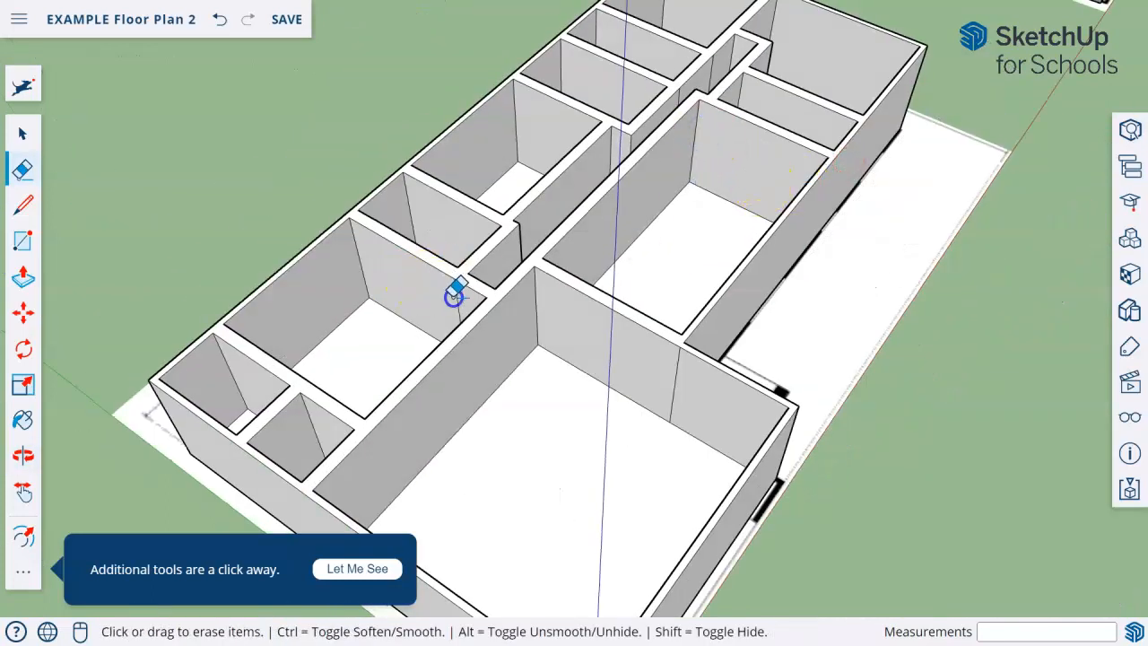
{"action": "mouse_move", "coordinate": [687, 384]}
{"action": "middle_mouse_down"}
{"action": "mouse_move", "coordinate": [802, 169]}
{"action": "mouse_move", "coordinate": [574, 229]}
{"action": "middle_mouse_up"}
{"action": "left_click", "coordinate": [866, 175]}
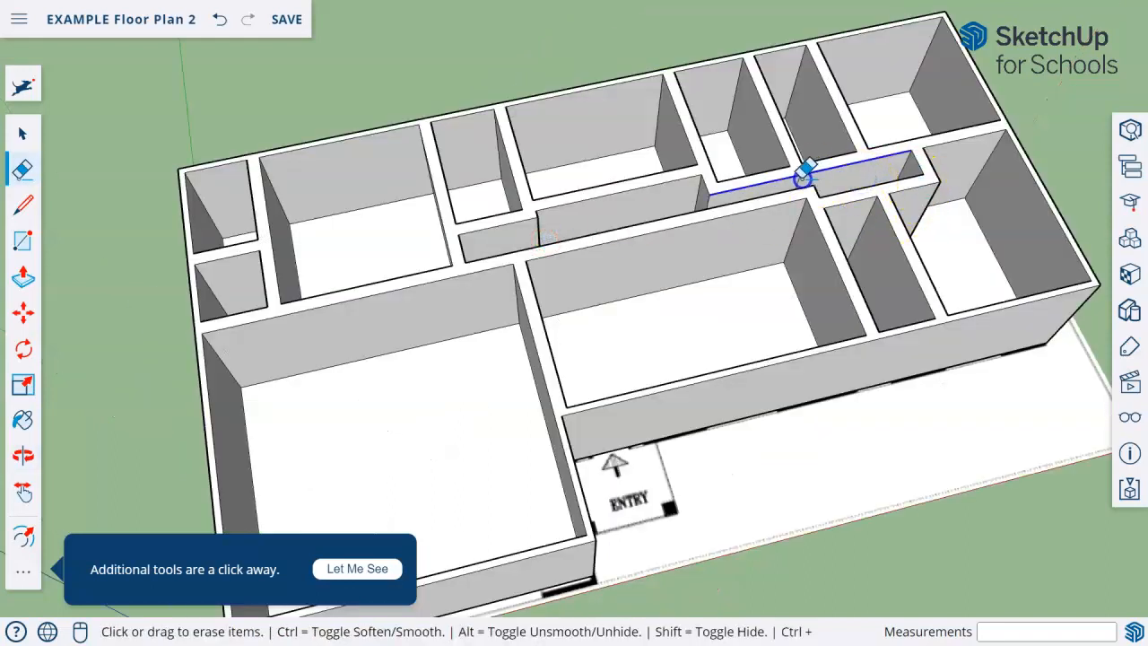
{"action": "key", "text": "ctrl+z"}
{"action": "mouse_move", "coordinate": [724, 479]}
{"action": "middle_mouse_down"}
{"action": "mouse_move", "coordinate": [236, 379]}
{"action": "mouse_move", "coordinate": [558, 299]}
{"action": "mouse_move", "coordinate": [199, 285]}
{"action": "mouse_move", "coordinate": [259, 311]}
{"action": "middle_mouse_up"}
{"action": "left_click", "coordinate": [306, 419]}
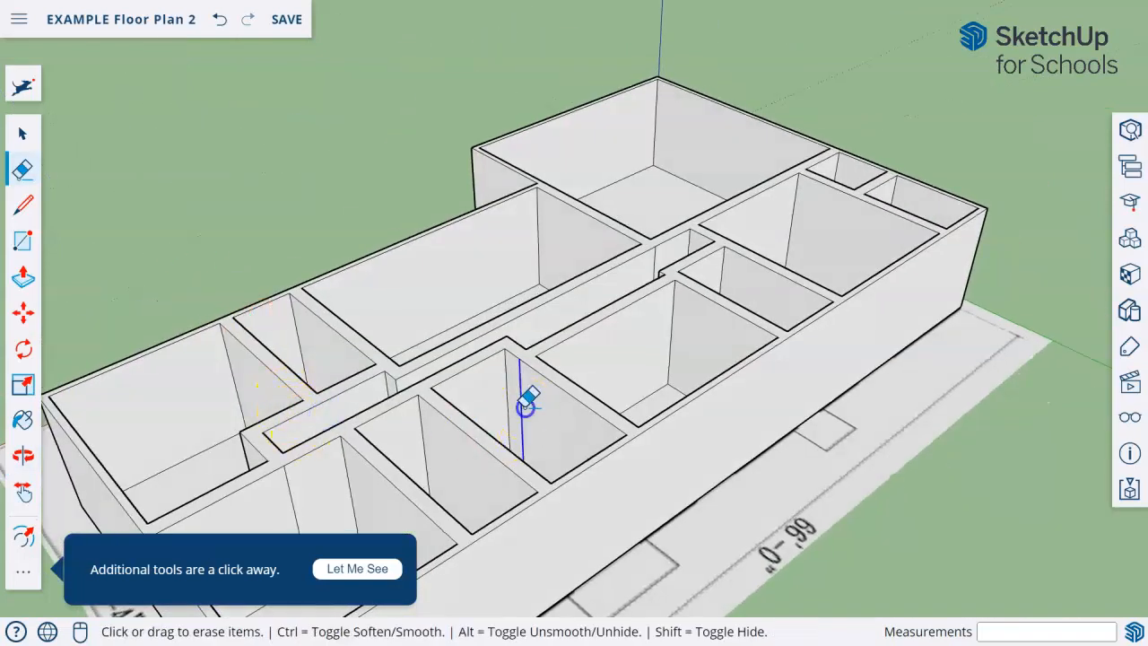
{"action": "mouse_move", "coordinate": [481, 347]}
{"action": "middle_mouse_down"}
{"action": "mouse_move", "coordinate": [873, 425]}
{"action": "mouse_move", "coordinate": [487, 333]}
{"action": "mouse_move", "coordinate": [709, 347]}
{"action": "mouse_move", "coordinate": [466, 402]}
{"action": "mouse_move", "coordinate": [553, 326]}
{"action": "middle_mouse_up"}
{"action": "left_click", "coordinate": [386, 287]}
Erase the floor faces covering the plan image in the two-car garage and the living room
{"action": "scroll", "coordinate": [413, 285], "scroll_direction": "up", "scroll_amount": 4}
{"action": "right_click", "coordinate": [431, 286]}
{"action": "left_click", "coordinate": [459, 289]}
{"action": "mouse_move", "coordinate": [471, 287]}
{"action": "middle_mouse_down"}
{"action": "mouse_move", "coordinate": [533, 395]}
{"action": "mouse_move", "coordinate": [656, 302]}
{"action": "middle_mouse_up"}
{"action": "right_click", "coordinate": [655, 305]}
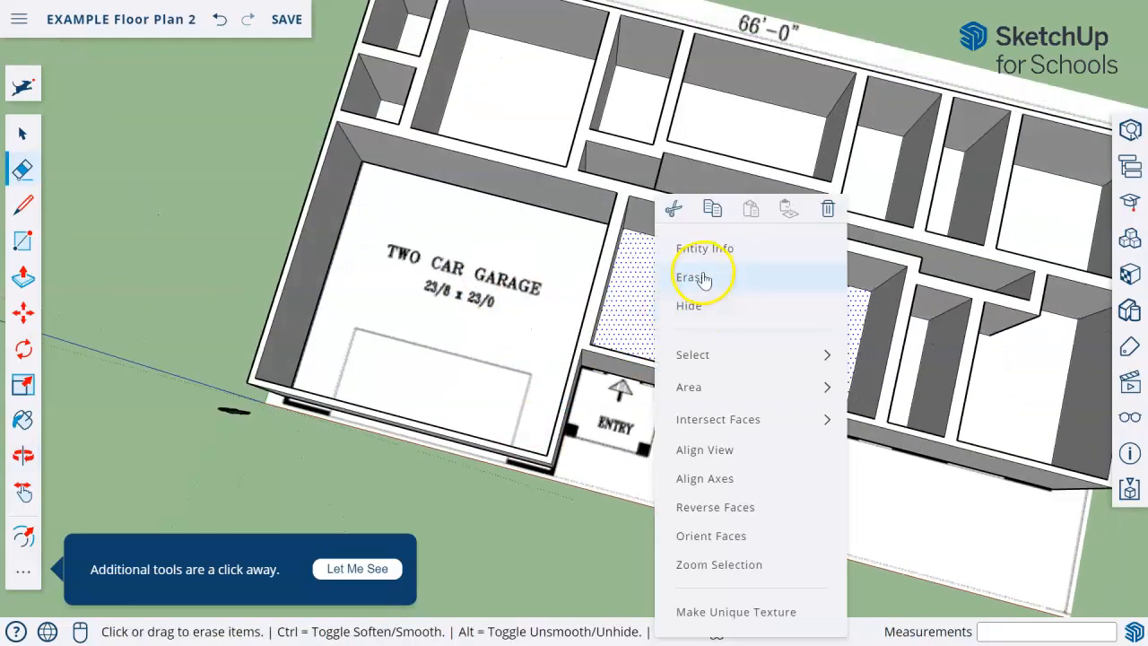
{"action": "left_click", "coordinate": [704, 273]}
Erase the floor faces in the master bedroom and the utility room
{"action": "right_click", "coordinate": [534, 111]}
{"action": "left_click", "coordinate": [580, 201]}
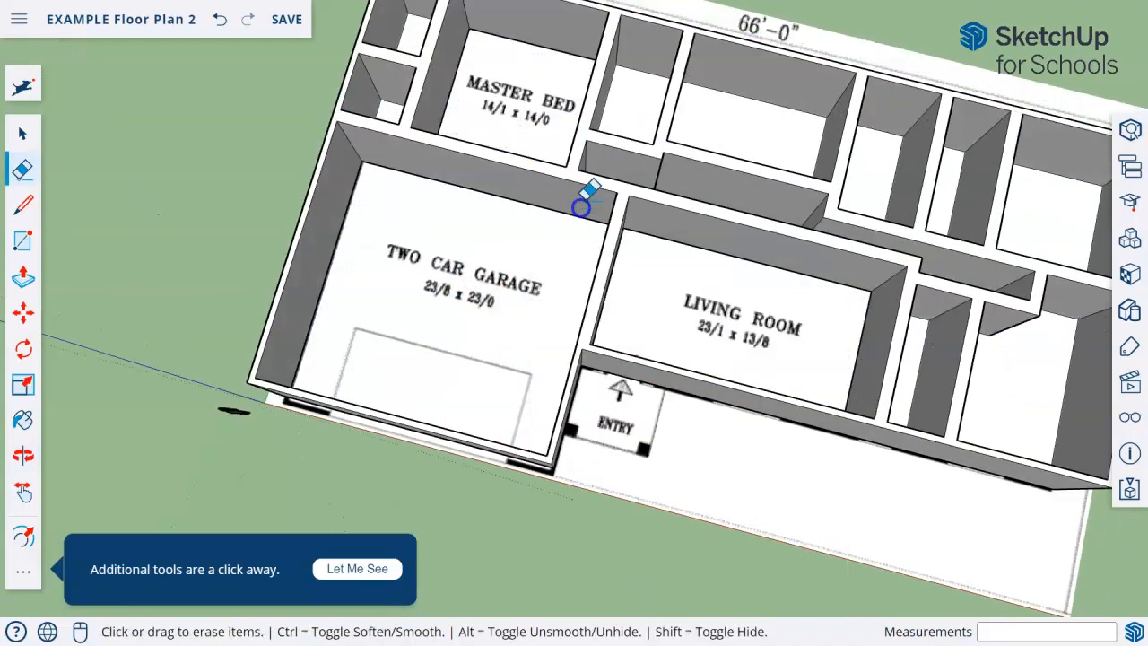
{"action": "right_click", "coordinate": [628, 104]}
{"action": "left_click", "coordinate": [665, 189]}
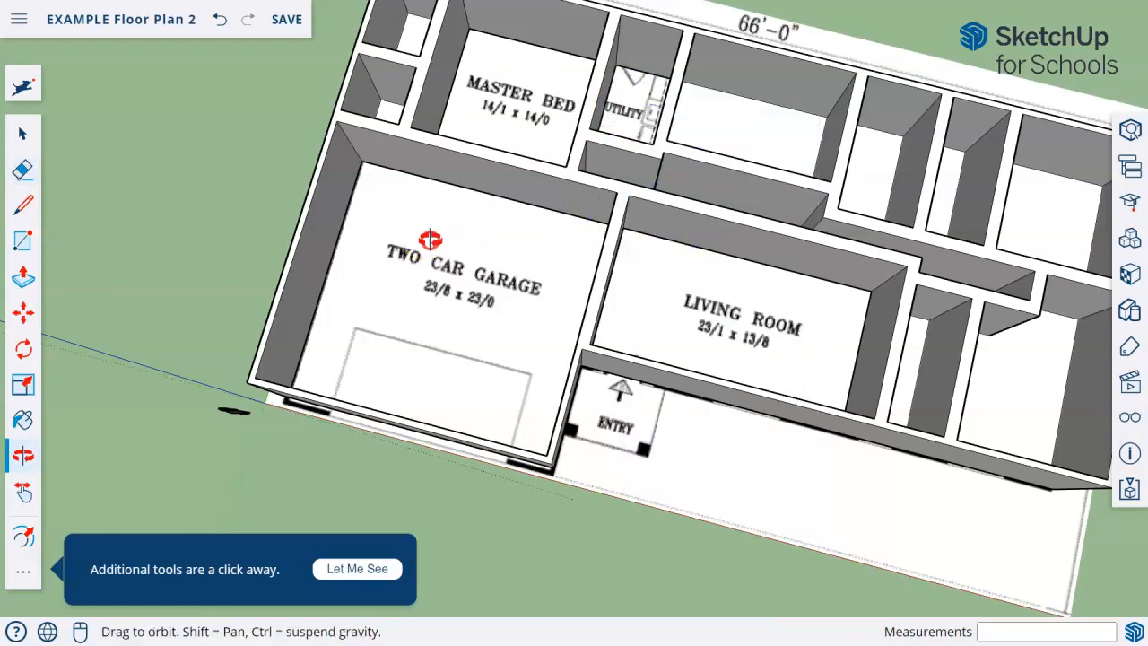
Erase the floor faces in the walk-in closet and the small corner room beside the master bedroom
{"action": "middle_click_drag", "start_coordinate": [425, 232], "coordinate": [499, 321]}
{"action": "middle_click_drag", "start_coordinate": [447, 261], "coordinate": [656, 390], "text": "shift"}
{"action": "right_click", "coordinate": [613, 249]}
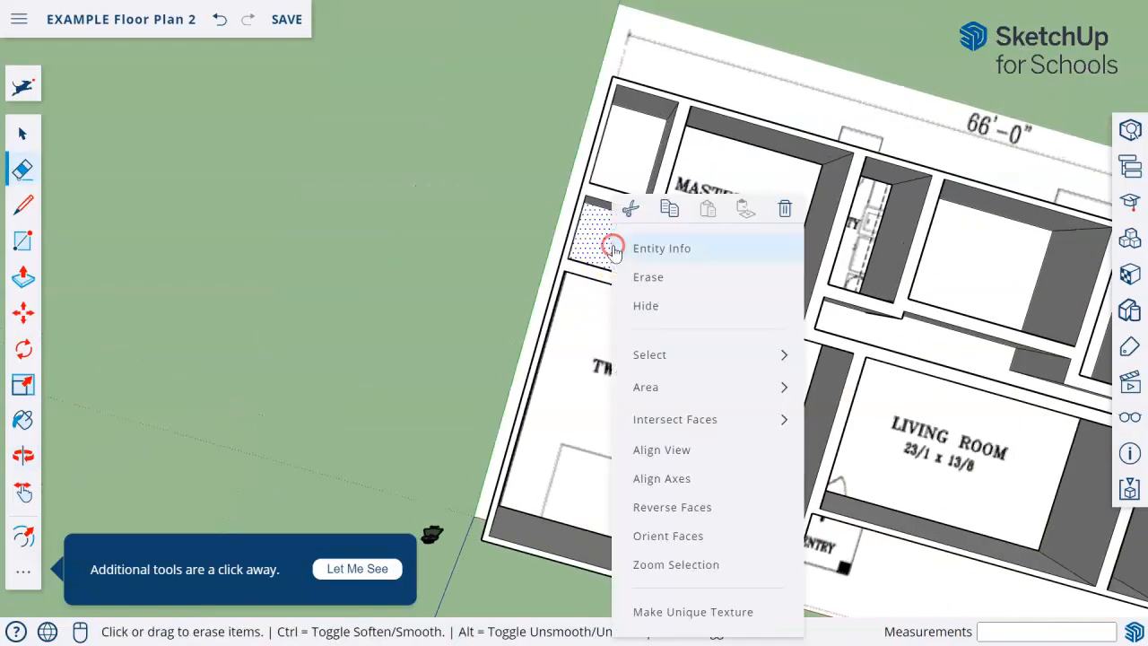
{"action": "left_click", "coordinate": [647, 276]}
{"action": "right_click", "coordinate": [621, 161]}
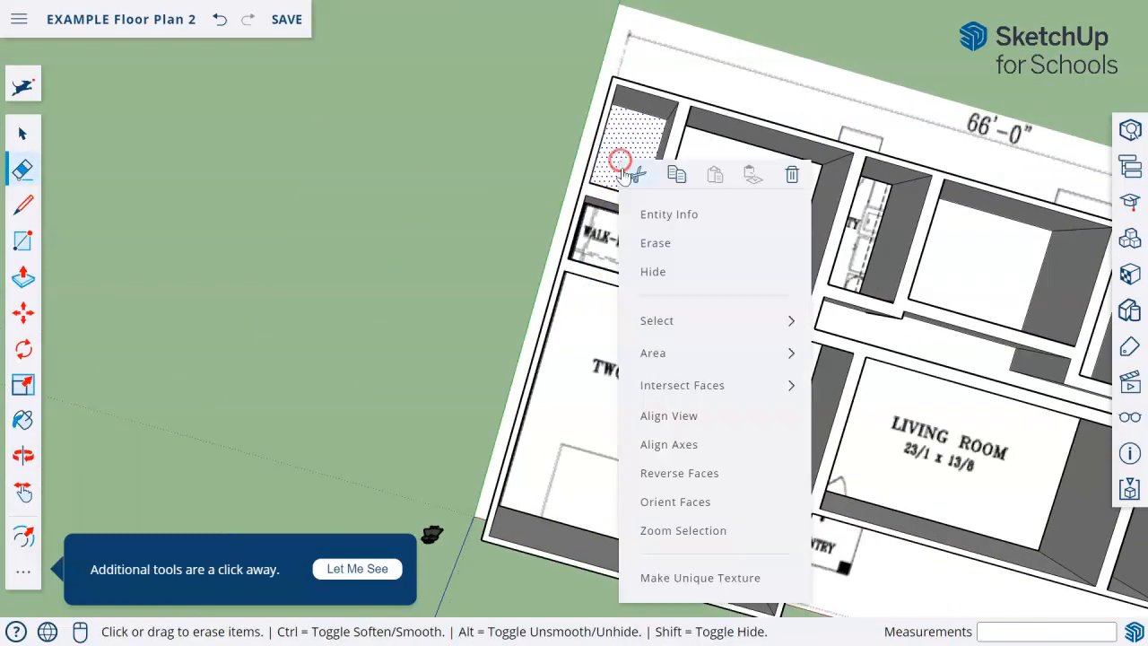
{"action": "left_click", "coordinate": [669, 254]}
Erase the floor faces in the kitchen, the hallway and the dining room
{"action": "mouse_move", "coordinate": [747, 456]}
{"action": "middle_mouse_down"}
{"action": "mouse_move", "coordinate": [404, 398]}
{"action": "mouse_move", "coordinate": [546, 239]}
{"action": "middle_mouse_up"}
{"action": "right_click", "coordinate": [576, 224]}
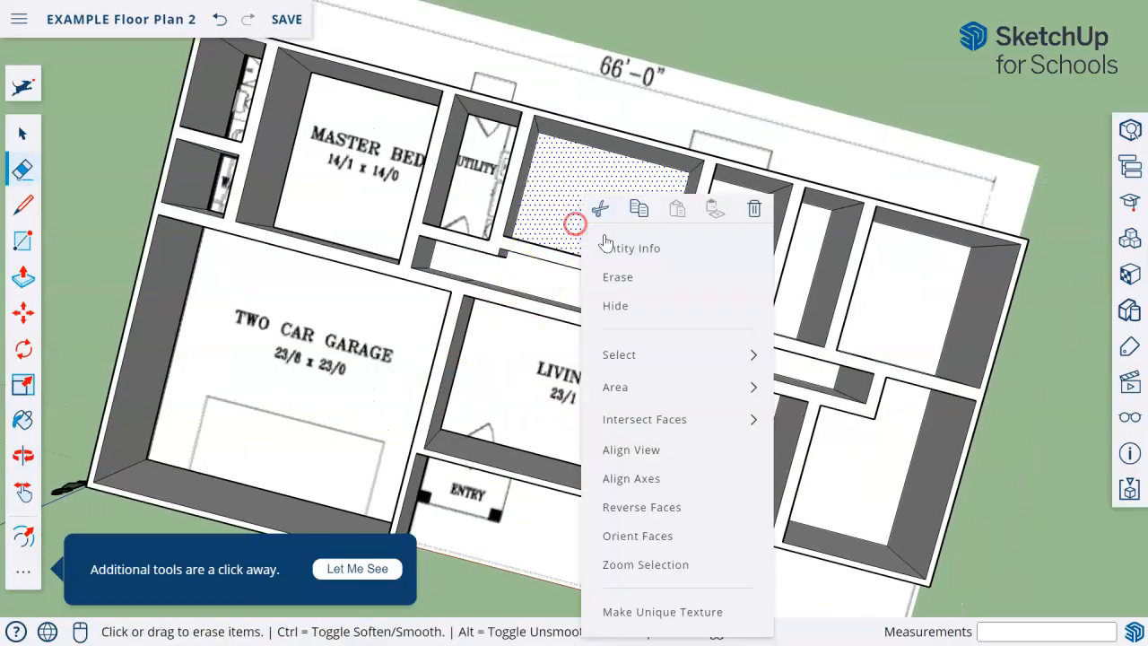
{"action": "left_click", "coordinate": [639, 276]}
{"action": "right_click", "coordinate": [560, 287]}
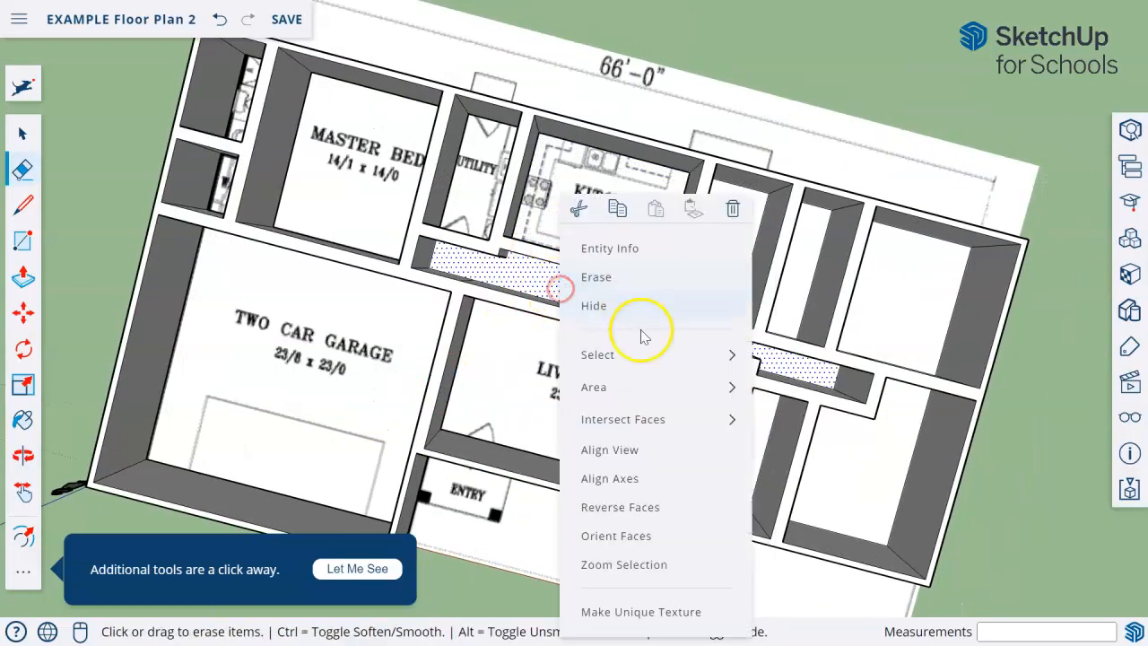
{"action": "left_click", "coordinate": [614, 277]}
{"action": "right_click", "coordinate": [717, 278]}
{"action": "left_click", "coordinate": [708, 276]}
Erase the floor faces in the bath beside the living room and in bedroom 3
{"action": "middle_click_drag", "start_coordinate": [631, 446], "coordinate": [525, 341]}
{"action": "right_click", "coordinate": [575, 341]}
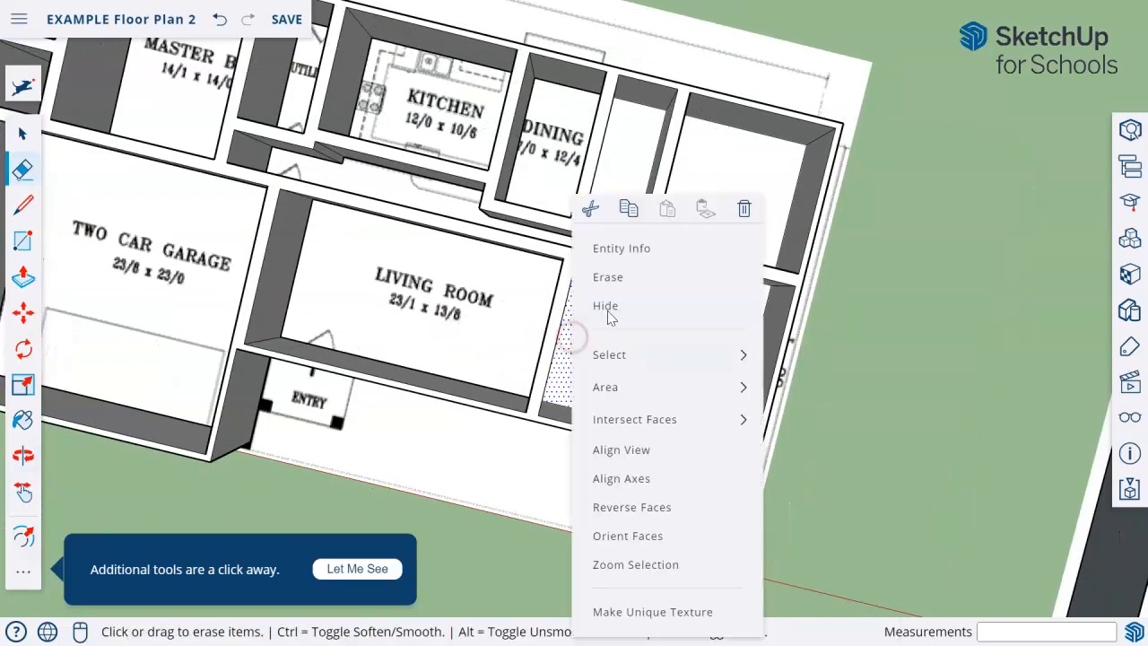
{"action": "left_click", "coordinate": [618, 276]}
{"action": "right_click", "coordinate": [671, 359]}
{"action": "left_click", "coordinate": [724, 276]}
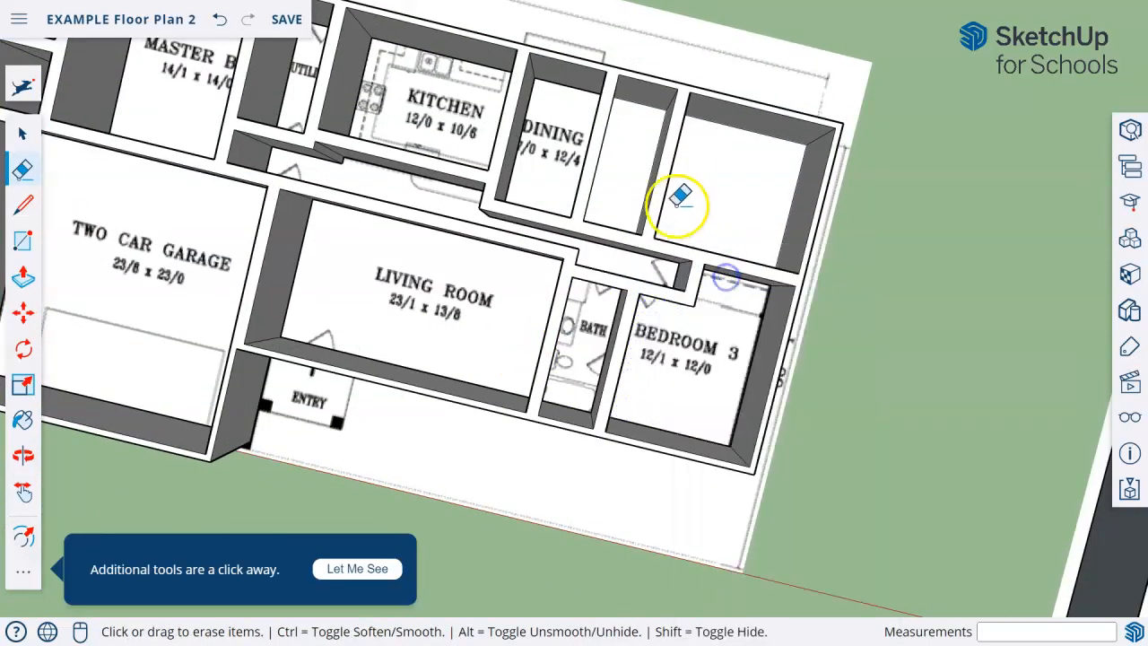
Erase the floor faces in bedroom 2 and in the narrow bath between it and the dining room
{"action": "right_click", "coordinate": [702, 207]}
{"action": "left_click", "coordinate": [737, 279]}
{"action": "right_click", "coordinate": [634, 187]}
{"action": "left_click", "coordinate": [663, 280]}
{"action": "mouse_move", "coordinate": [579, 371]}
{"action": "middle_mouse_down"}
{"action": "mouse_move", "coordinate": [445, 448]}
{"action": "mouse_move", "coordinate": [512, 320]}
{"action": "mouse_move", "coordinate": [503, 275]}
{"action": "middle_mouse_up"}
{"action": "middle_click_drag", "start_coordinate": [251, 440], "coordinate": [602, 284]}
{"action": "scroll", "coordinate": [638, 291], "scroll_direction": "up", "scroll_amount": 3}
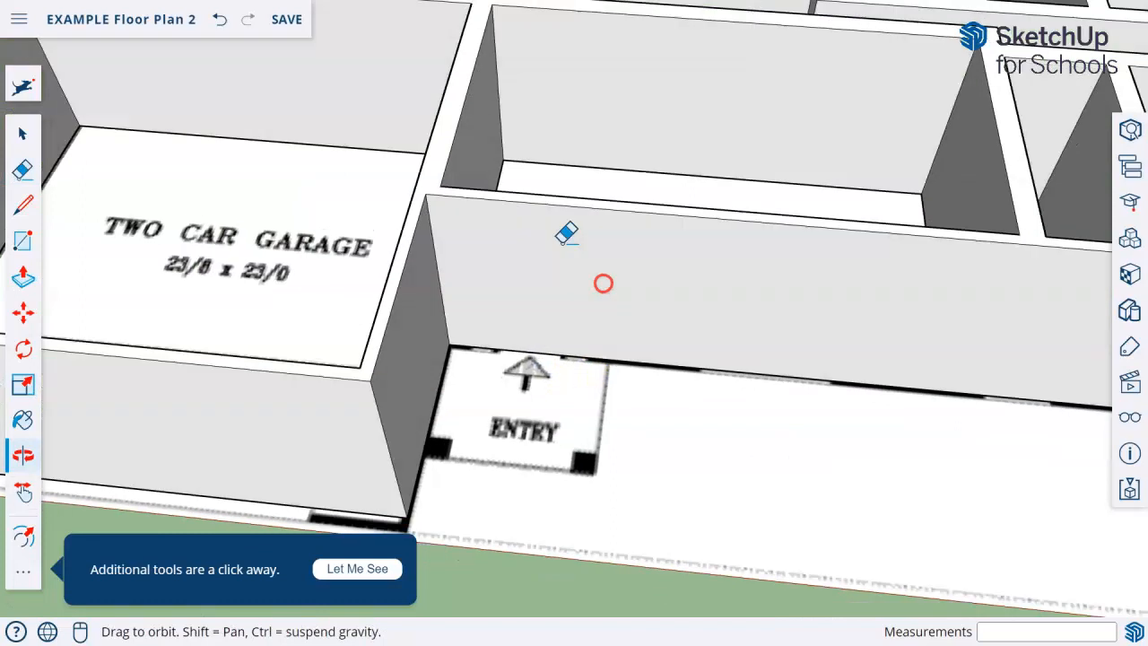
{"action": "scroll", "coordinate": [554, 238], "scroll_direction": "up", "scroll_amount": 3}
{"action": "scroll", "coordinate": [495, 430], "scroll_direction": "down", "scroll_amount": 2}
{"action": "middle_click_drag", "start_coordinate": [528, 460], "coordinate": [566, 402]}
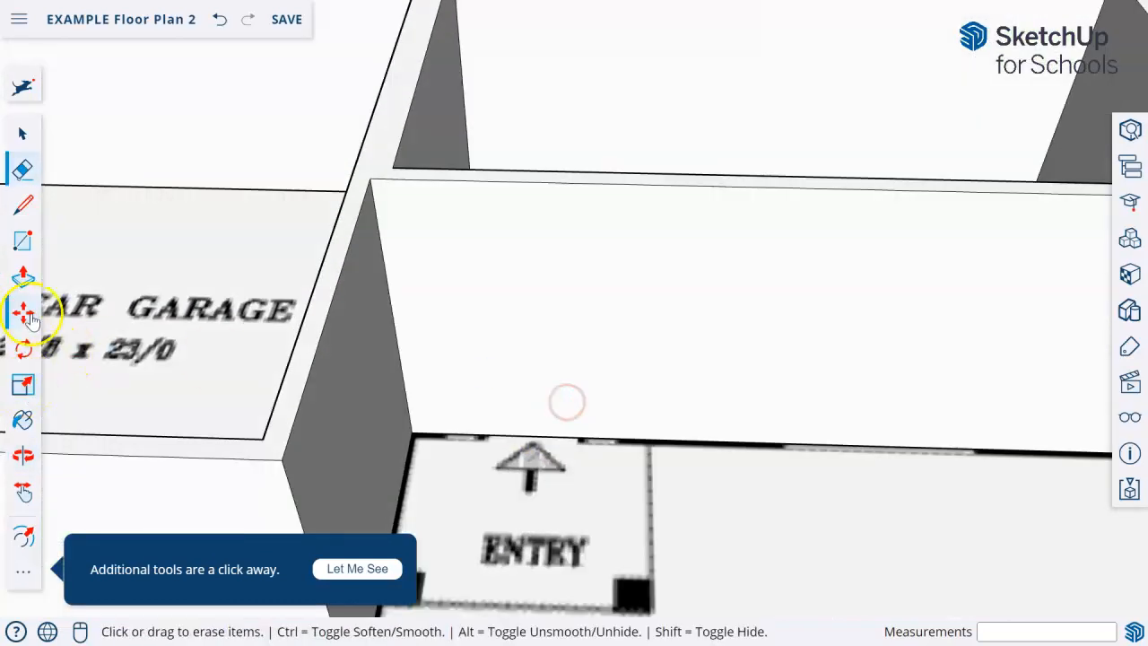
{"action": "left_click", "coordinate": [22, 248]}
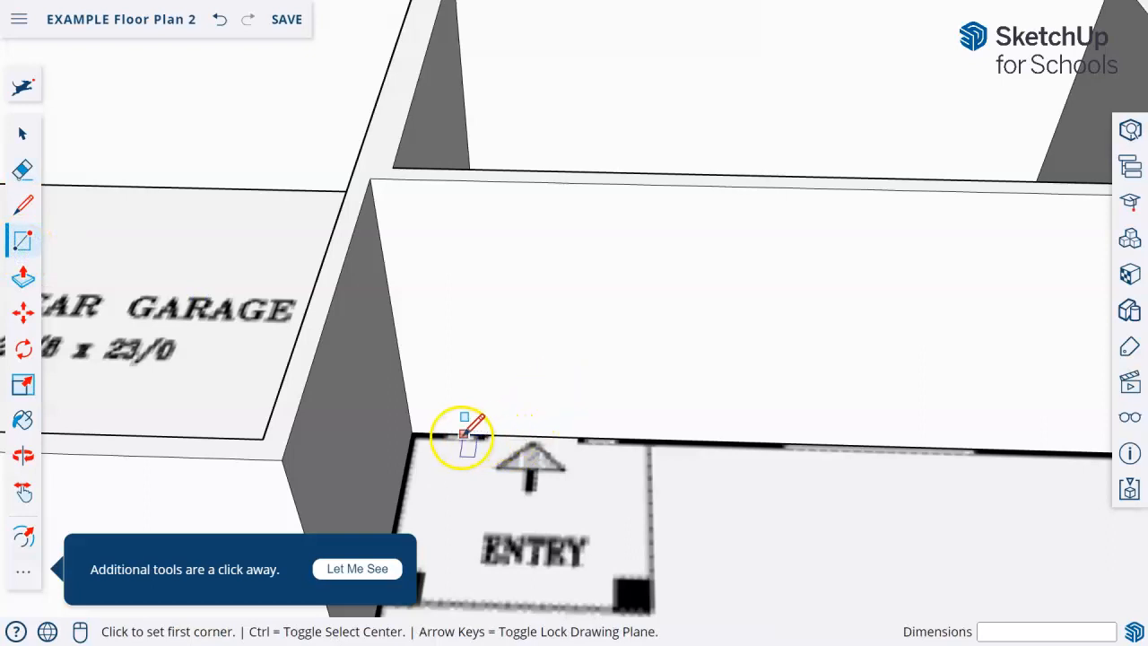
{"action": "left_click", "coordinate": [458, 435]}
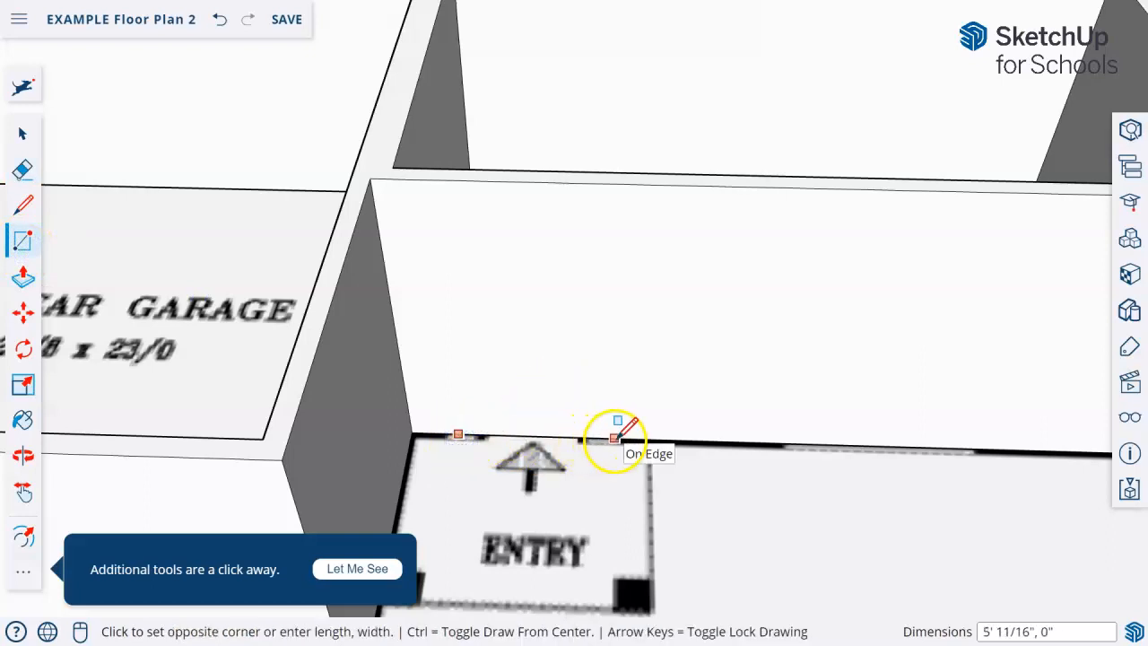
Find the Tape Measure tool by searching for "tape" and place a guide 7' above the base of the front wall at the entry
{"action": "left_click", "coordinate": [24, 85]}
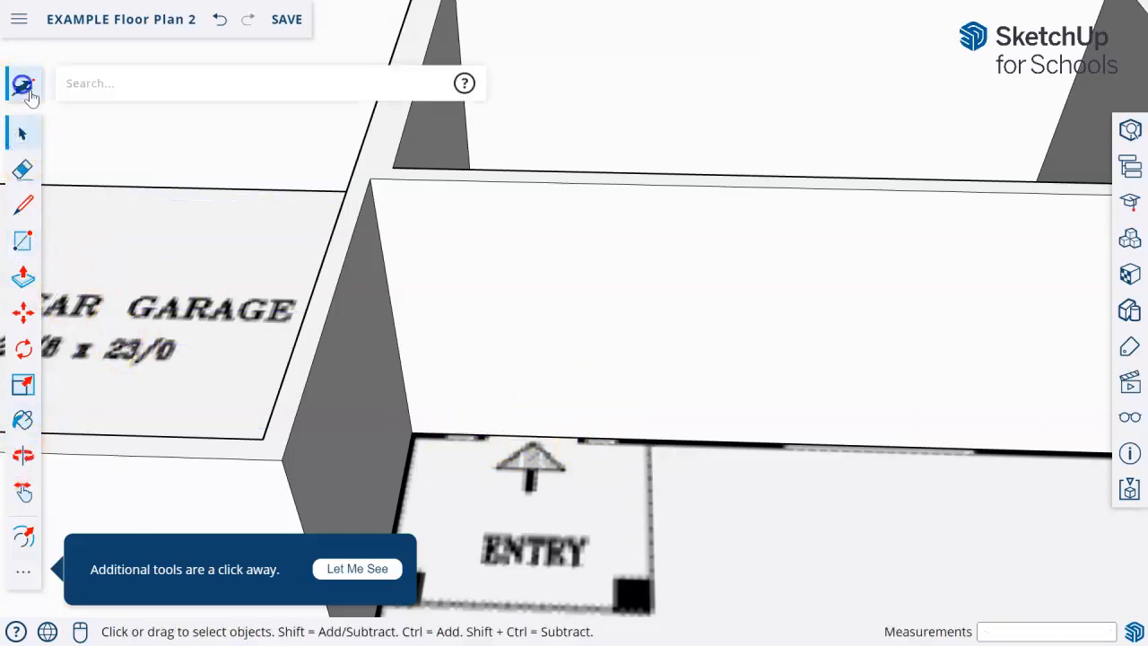
{"action": "left_click", "coordinate": [189, 99]}
{"action": "type", "text": "f"}
{"action": "key", "text": "BackSpace"}
{"action": "type", "text": "tape"}
{"action": "left_click", "coordinate": [202, 126]}
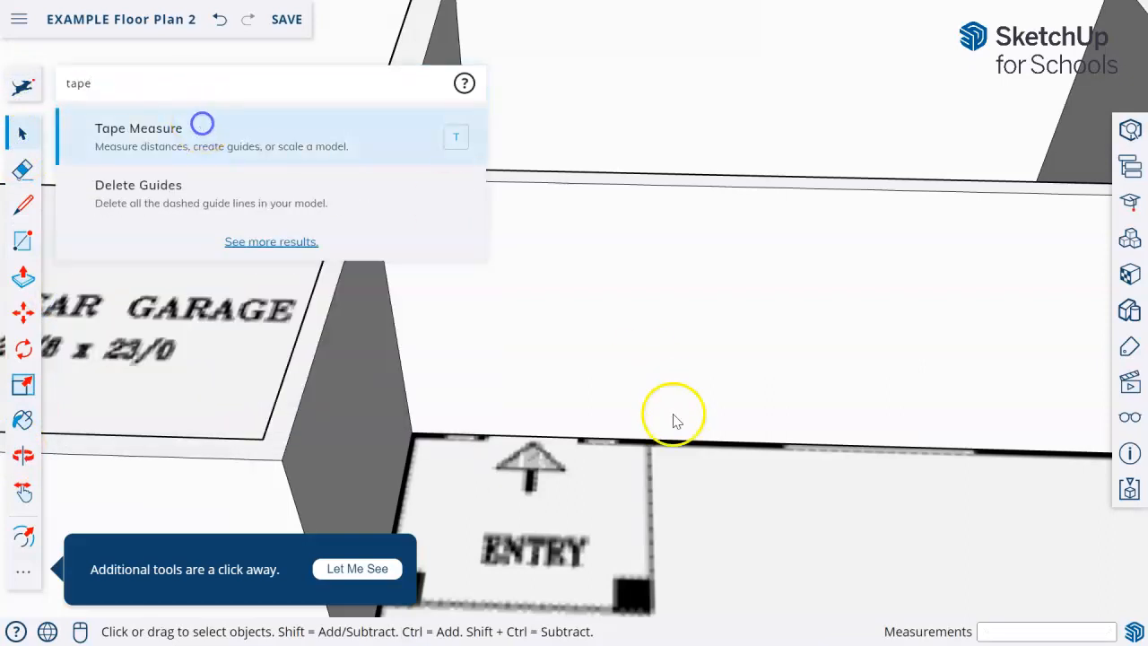
{"action": "left_click", "coordinate": [555, 435]}
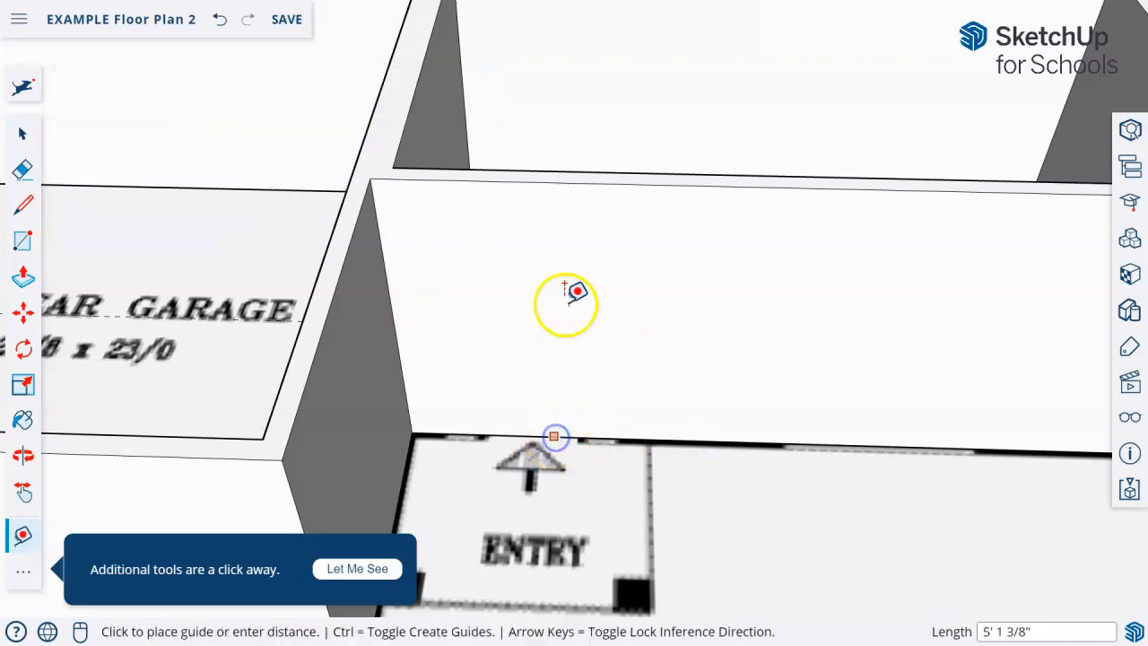
{"action": "mouse_move", "coordinate": [560, 184]}
{"action": "middle_mouse_down"}
{"action": "mouse_move", "coordinate": [556, 158]}
{"action": "mouse_move", "coordinate": [548, 170]}
{"action": "middle_mouse_up"}
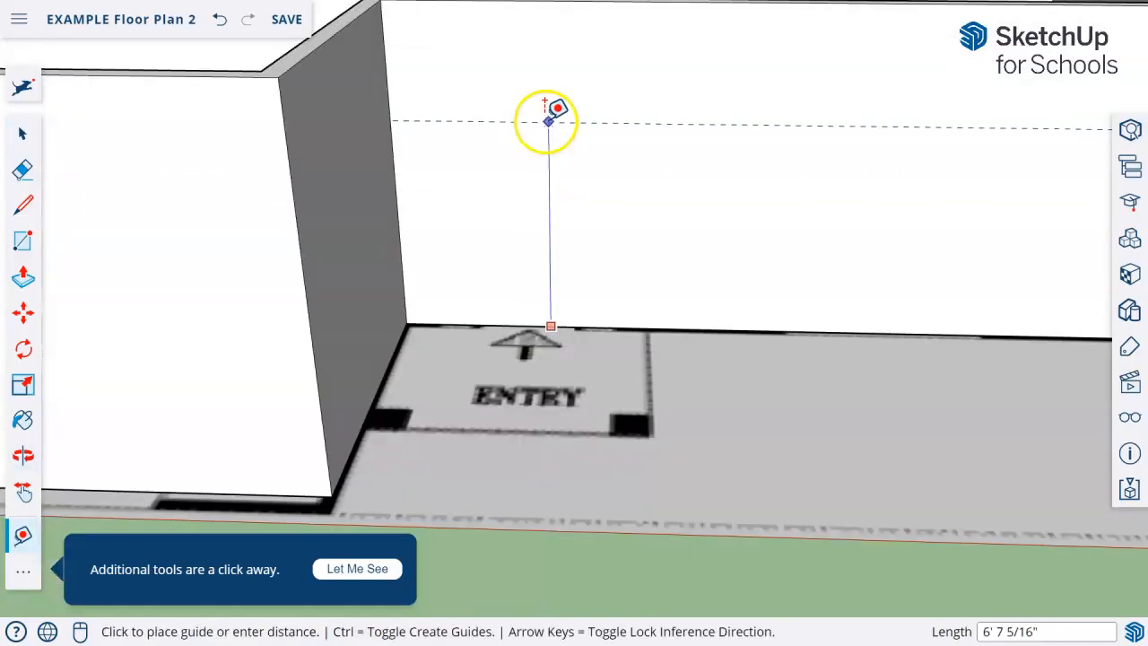
{"action": "scroll", "coordinate": [550, 111], "scroll_direction": "down", "scroll_amount": 2}
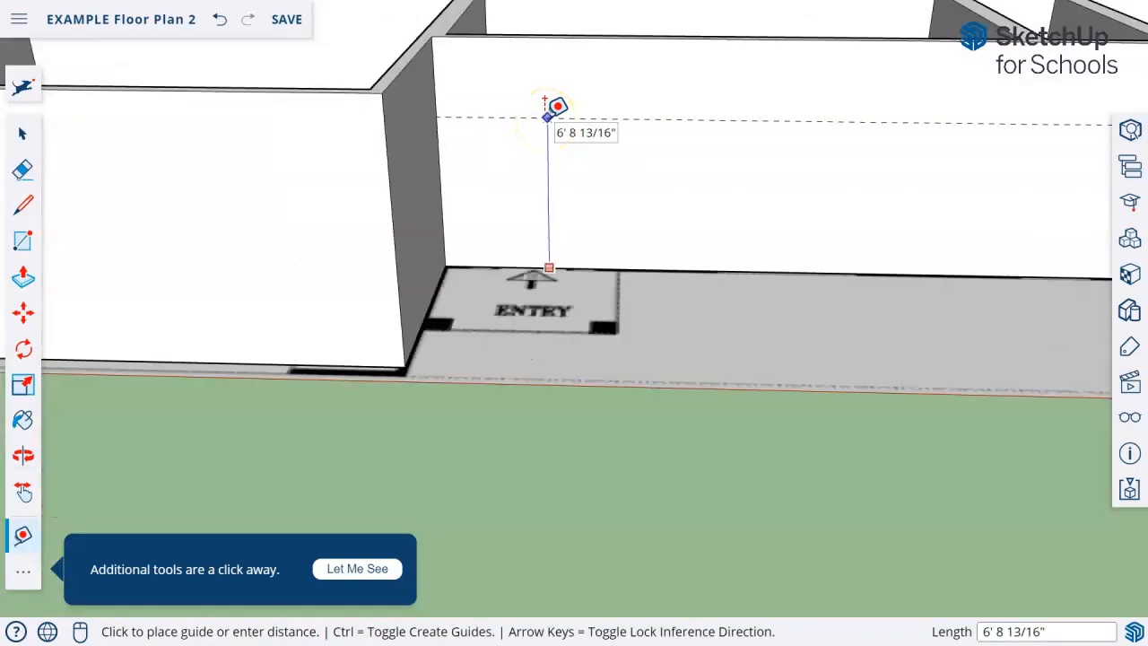
{"action": "left_click", "coordinate": [547, 116]}
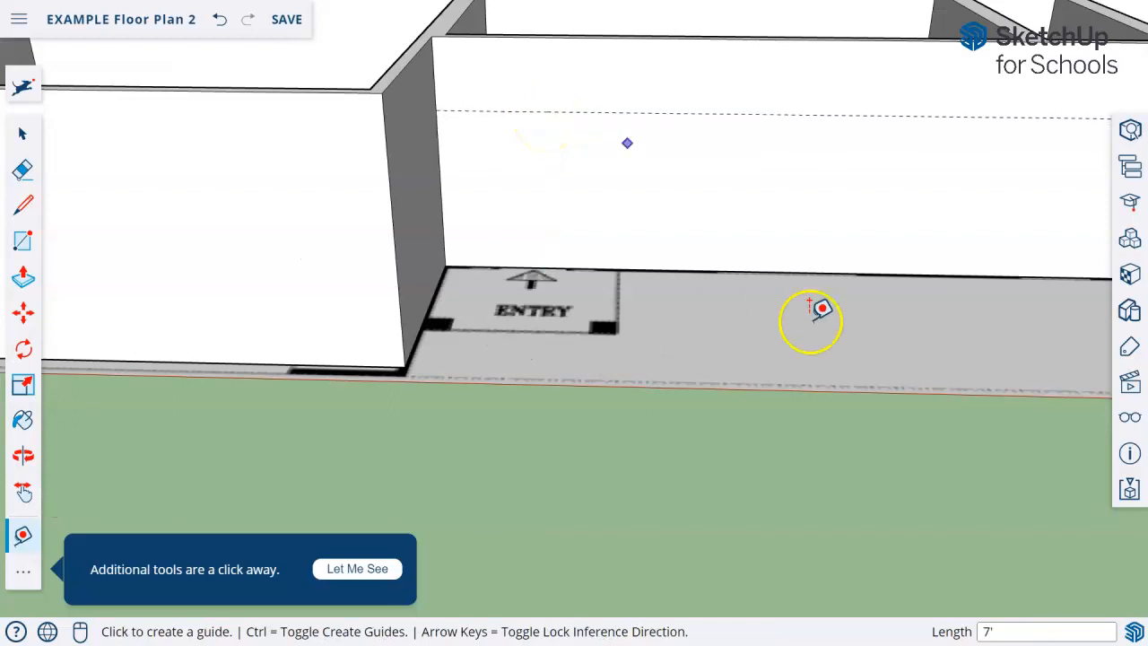
Draw the entry door rectangle on the front wall from the base edge up to the 7' guide
{"action": "middle_click_drag", "start_coordinate": [765, 320], "coordinate": [673, 300]}
{"action": "left_click", "coordinate": [10, 246]}
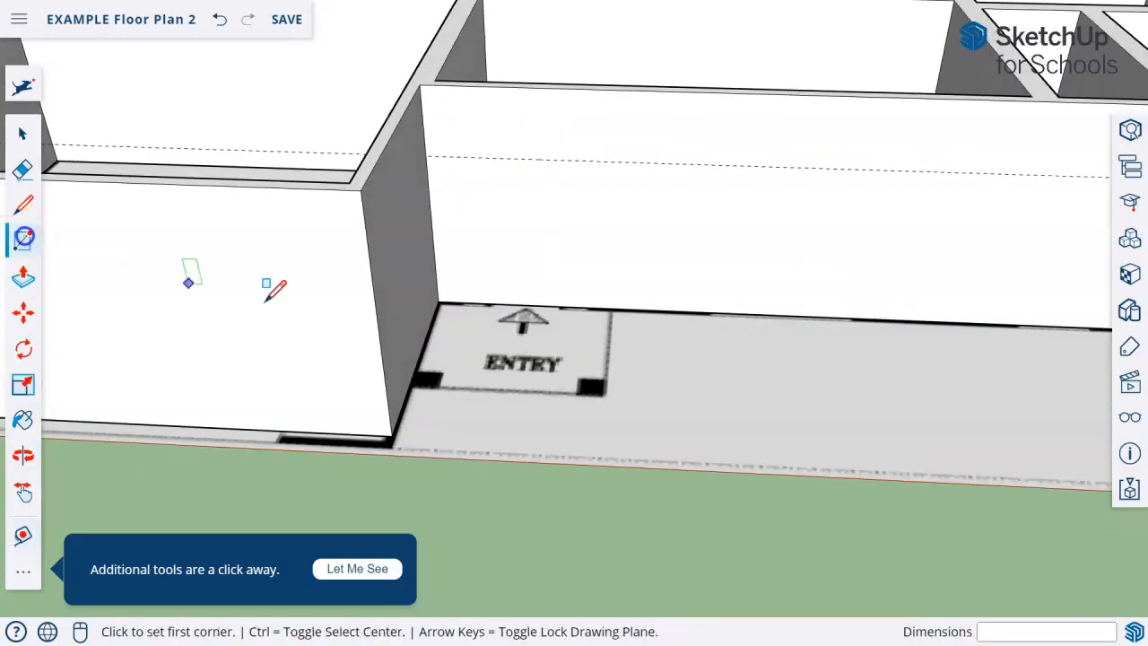
{"action": "mouse_move", "coordinate": [481, 305]}
{"action": "left_mouse_down"}
{"action": "mouse_move", "coordinate": [590, 195]}
{"action": "mouse_move", "coordinate": [580, 158]}
{"action": "left_mouse_up"}
Try pushing the entry door rectangle 6" through the front wall, and undo the cut
{"action": "scroll", "coordinate": [622, 359], "scroll_direction": "down", "scroll_amount": 2}
{"action": "middle_click_drag", "start_coordinate": [632, 380], "coordinate": [474, 408]}
{"action": "scroll", "coordinate": [455, 208], "scroll_direction": "up", "scroll_amount": 3}
{"action": "middle_click_drag", "start_coordinate": [513, 235], "coordinate": [423, 265]}
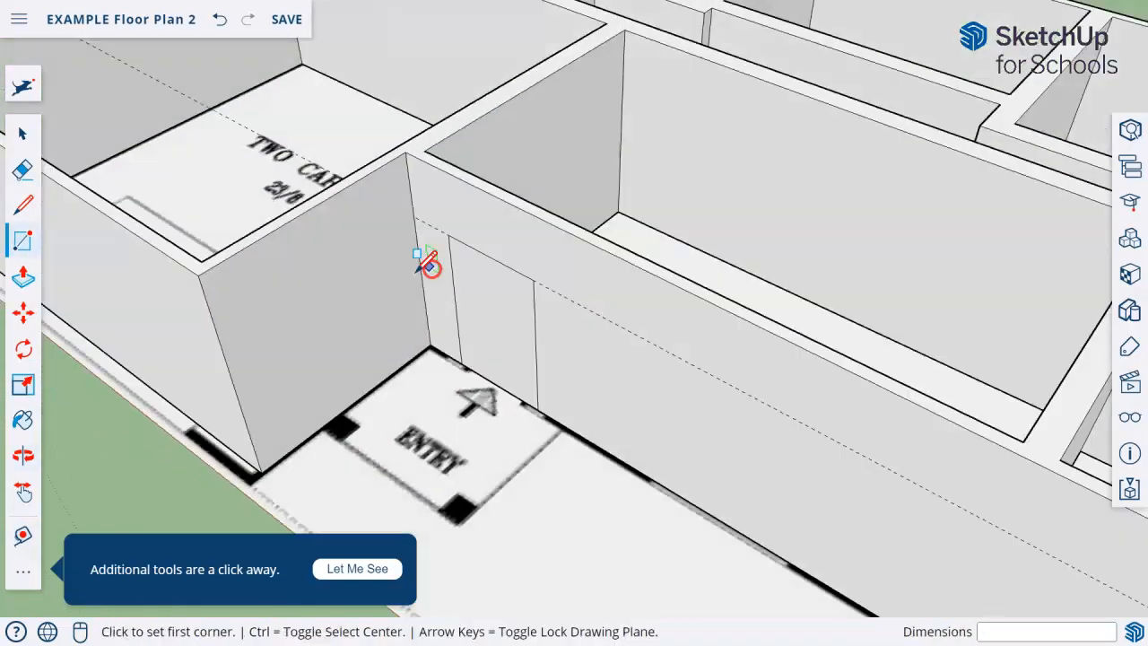
{"action": "left_click", "coordinate": [18, 283]}
{"action": "left_click", "coordinate": [500, 334]}
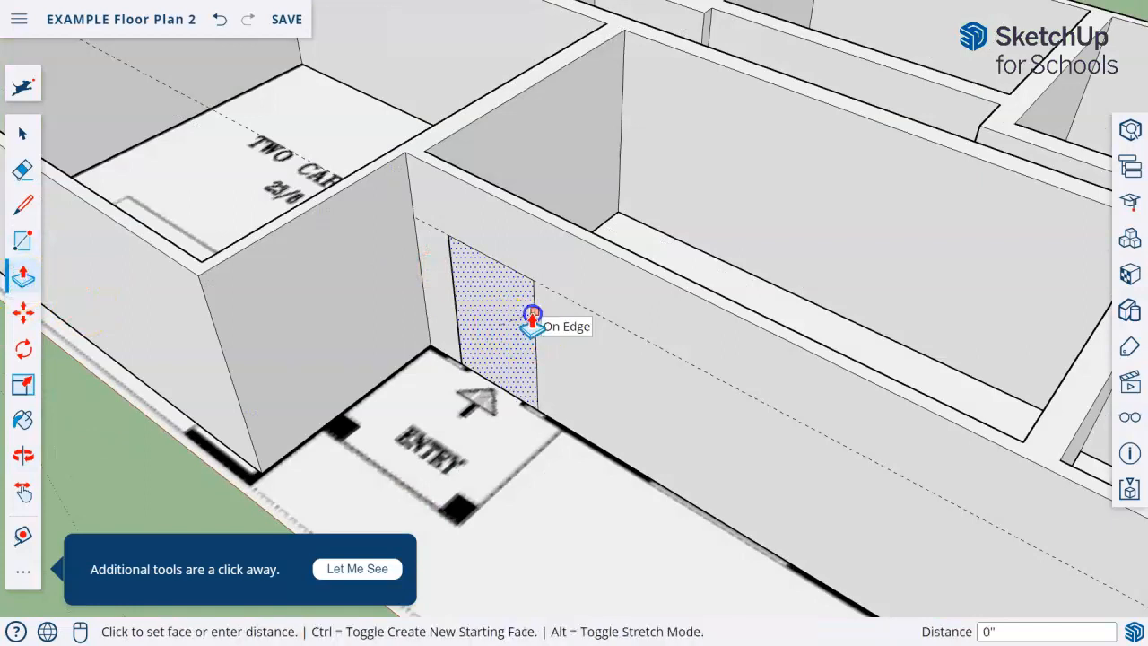
{"action": "left_click", "coordinate": [518, 323]}
{"action": "middle_click_drag", "start_coordinate": [525, 418], "coordinate": [494, 261]}
{"action": "middle_click_drag", "start_coordinate": [496, 381], "coordinate": [512, 264]}
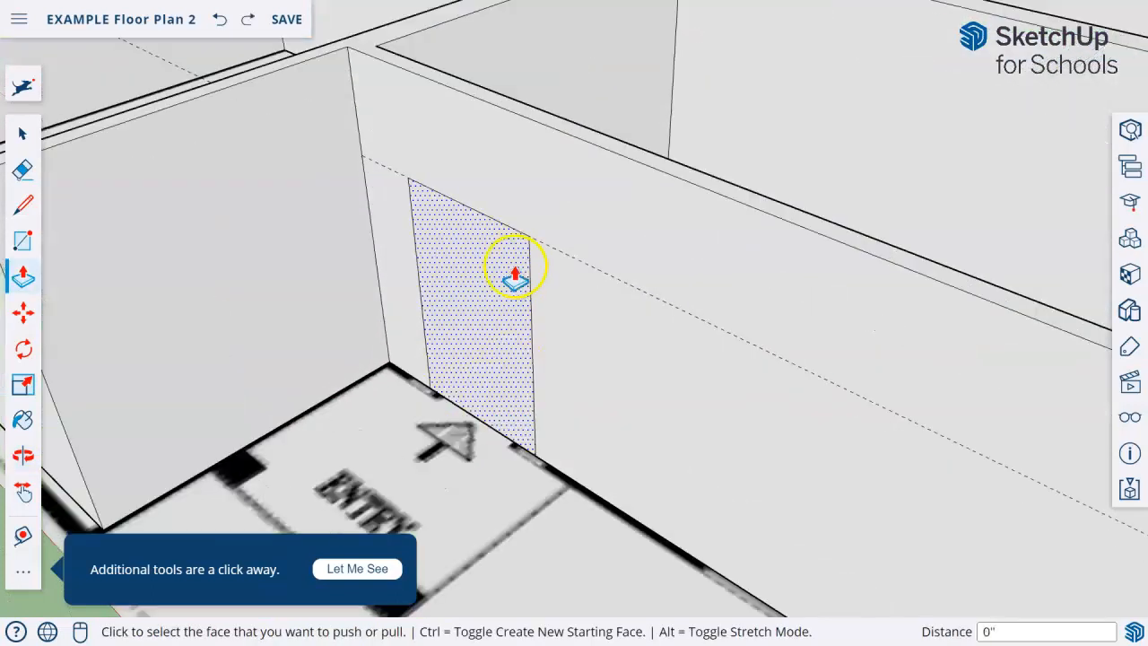
{"action": "left_click", "coordinate": [512, 264]}
{"action": "middle_click_drag", "start_coordinate": [595, 271], "coordinate": [566, 361]}
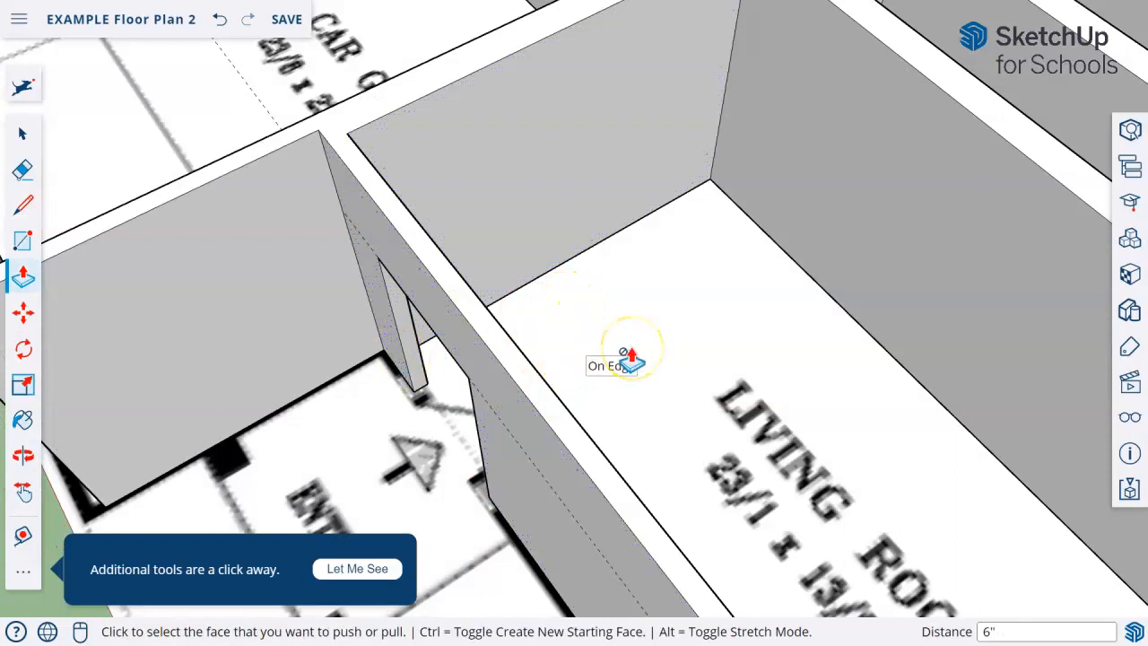
{"action": "key", "text": "ctrl+z"}
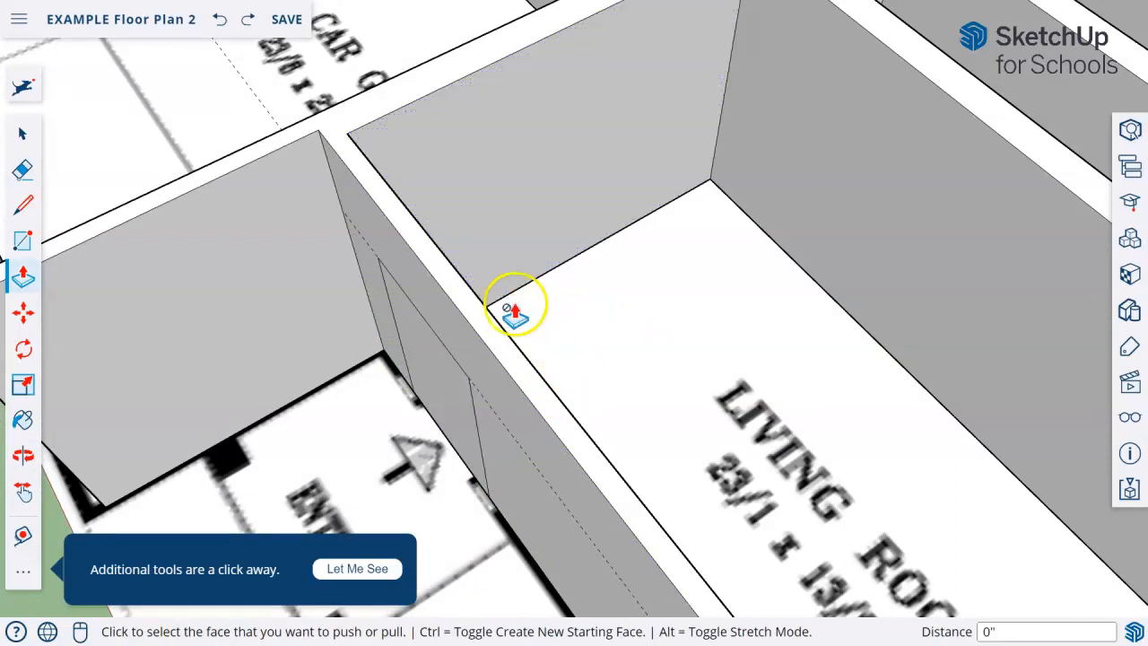
Push the entry door rectangle 6" to the living room side of the wall to open the doorway
{"action": "left_click", "coordinate": [442, 398]}
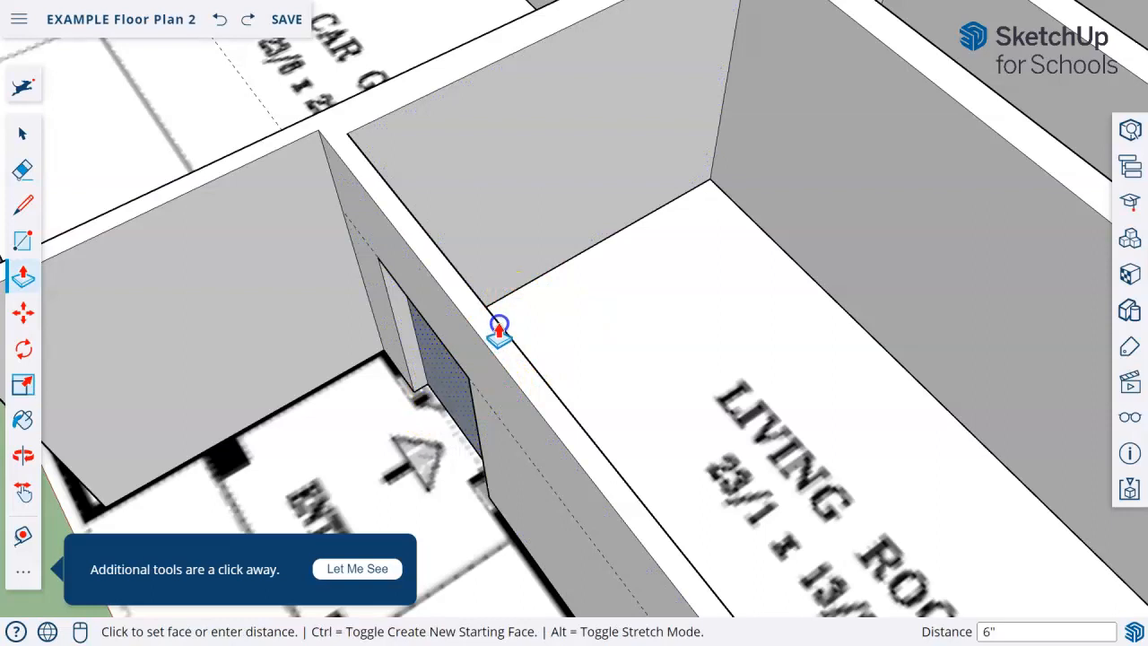
{"action": "left_click", "coordinate": [451, 264]}
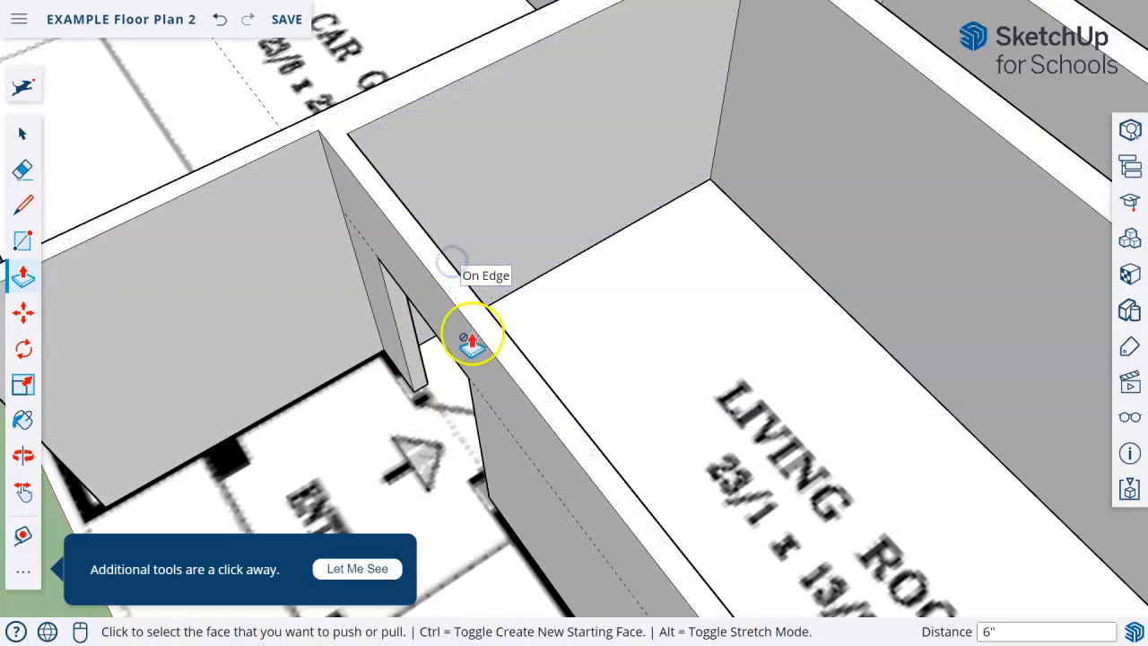
{"action": "middle_click_drag", "start_coordinate": [422, 346], "coordinate": [529, 444]}
Place a guide 7' 8" above the floor edge of the hallway-side wall in the bath next to bedroom 3
{"action": "scroll", "coordinate": [734, 410], "scroll_direction": "down", "scroll_amount": 5}
{"action": "scroll", "coordinate": [594, 351], "scroll_direction": "up", "scroll_amount": 5}
{"action": "middle_click_drag", "start_coordinate": [595, 351], "coordinate": [506, 592]}
{"action": "middle_click_drag", "start_coordinate": [661, 479], "coordinate": [663, 352]}
{"action": "scroll", "coordinate": [485, 411], "scroll_direction": "up", "scroll_amount": 4}
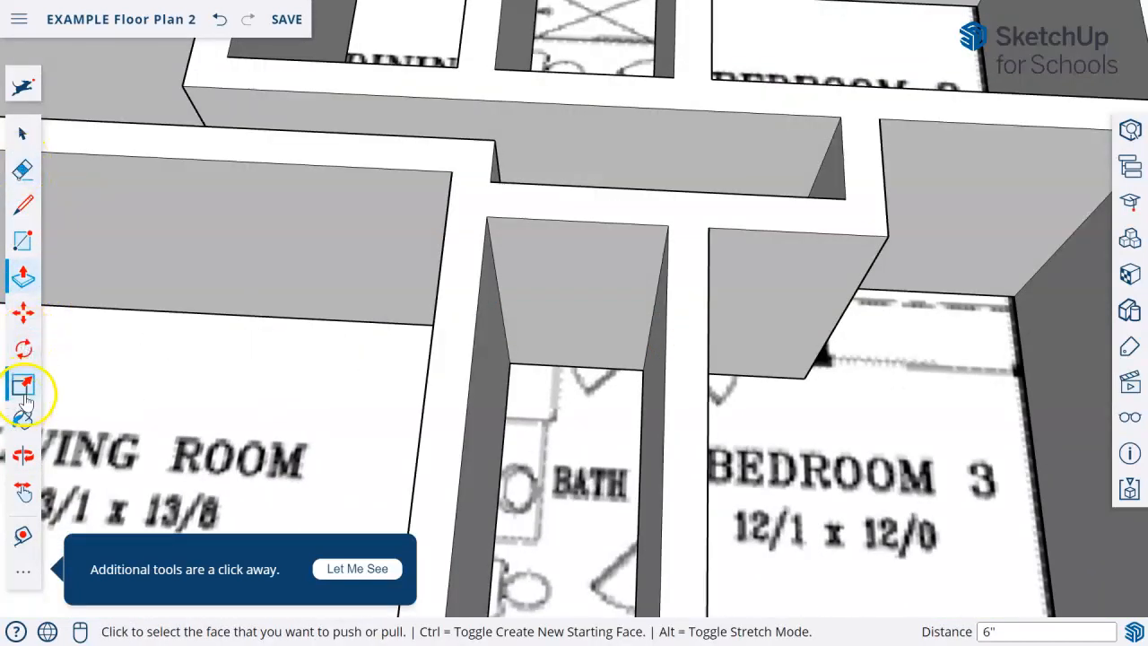
{"action": "left_click", "coordinate": [21, 536]}
{"action": "left_click", "coordinate": [583, 368]}
{"action": "middle_click_drag", "start_coordinate": [590, 236], "coordinate": [583, 143]}
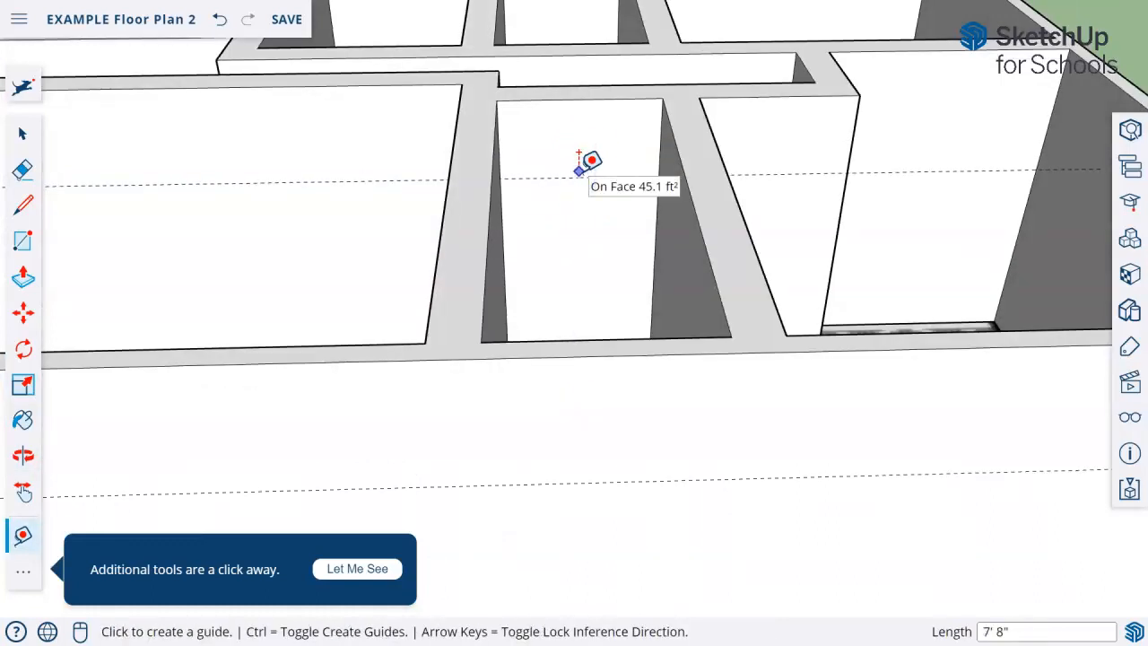
Draw a door rectangle about 1' 4" wide on the bath's hallway-side wall, from the floor edge up to the guide
{"action": "middle_click_drag", "start_coordinate": [592, 197], "coordinate": [585, 293]}
{"action": "left_click", "coordinate": [23, 241]}
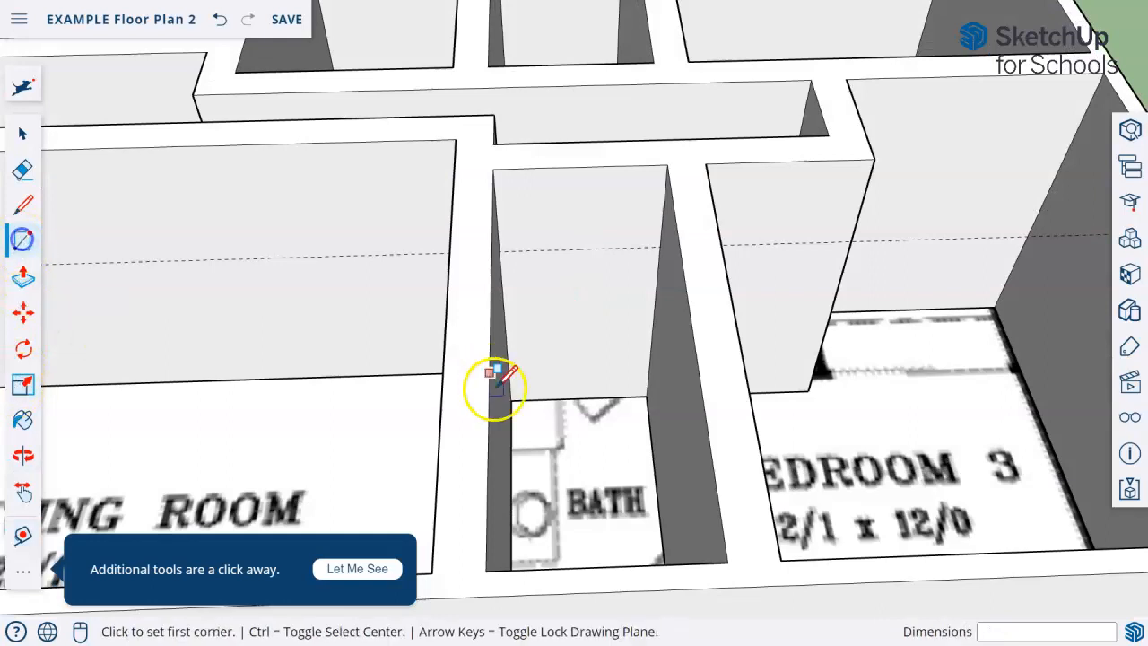
{"action": "left_click", "coordinate": [579, 397]}
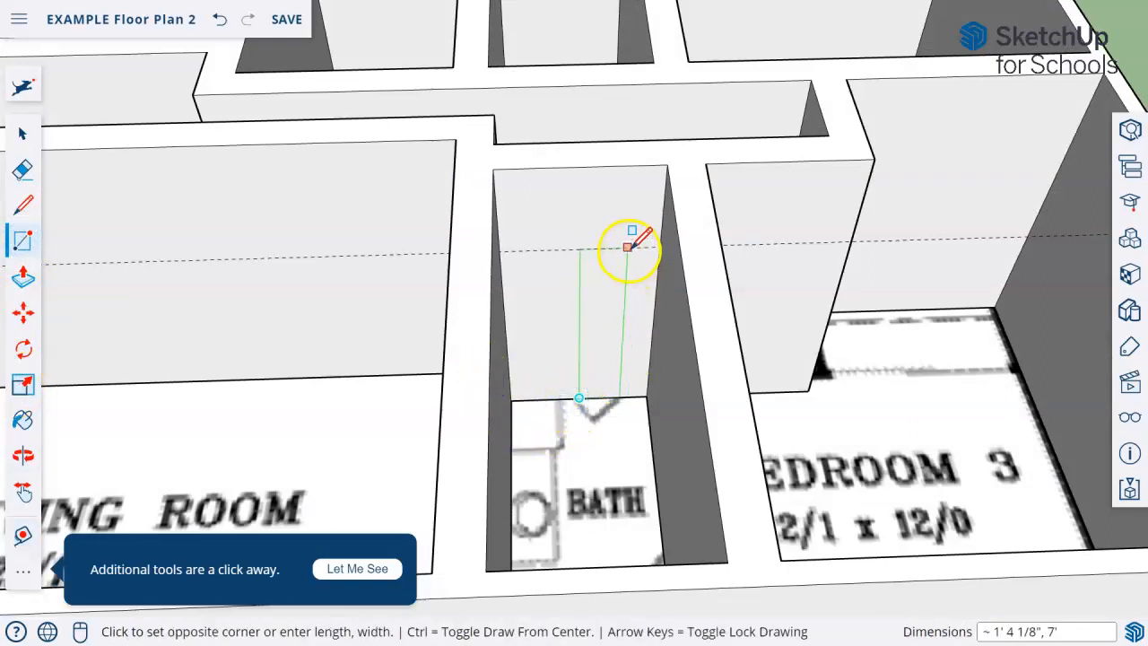
{"action": "left_click", "coordinate": [628, 248]}
Push the bath door rectangle into the hallway-side wall by repeating the previous Push/Pull distance
{"action": "left_click", "coordinate": [23, 271]}
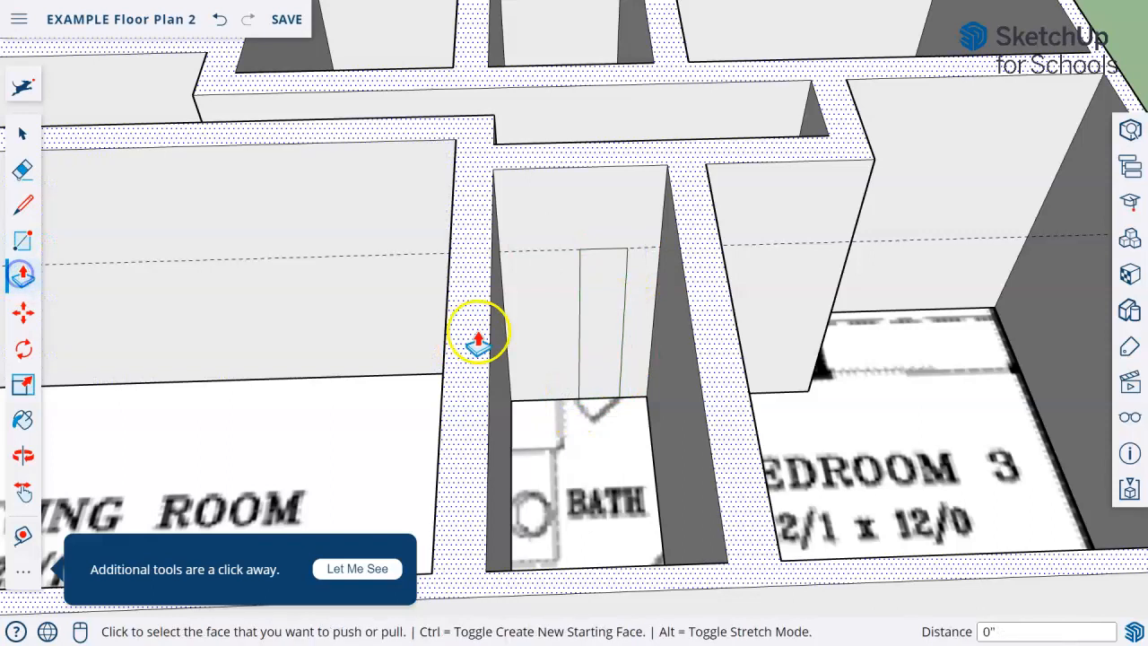
{"action": "double_click", "coordinate": [597, 333]}
{"action": "middle_click_drag", "start_coordinate": [504, 406], "coordinate": [449, 433]}
{"action": "scroll", "coordinate": [570, 333], "scroll_direction": "up", "scroll_amount": 5}
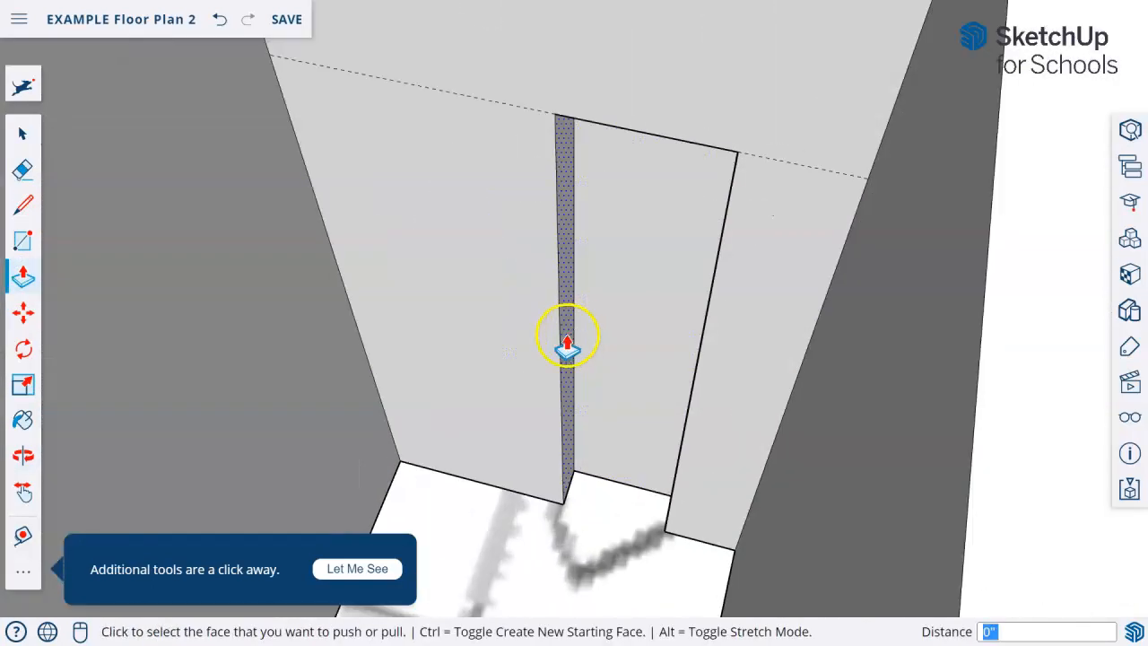
Adjust the side faces of the bath door recess with Push/Pull to match the door marked on the plan
{"action": "left_click", "coordinate": [566, 345]}
{"action": "middle_click_drag", "start_coordinate": [533, 333], "coordinate": [735, 389]}
{"action": "left_click", "coordinate": [730, 401]}
{"action": "left_click", "coordinate": [731, 402]}
{"action": "left_click", "coordinate": [752, 408]}
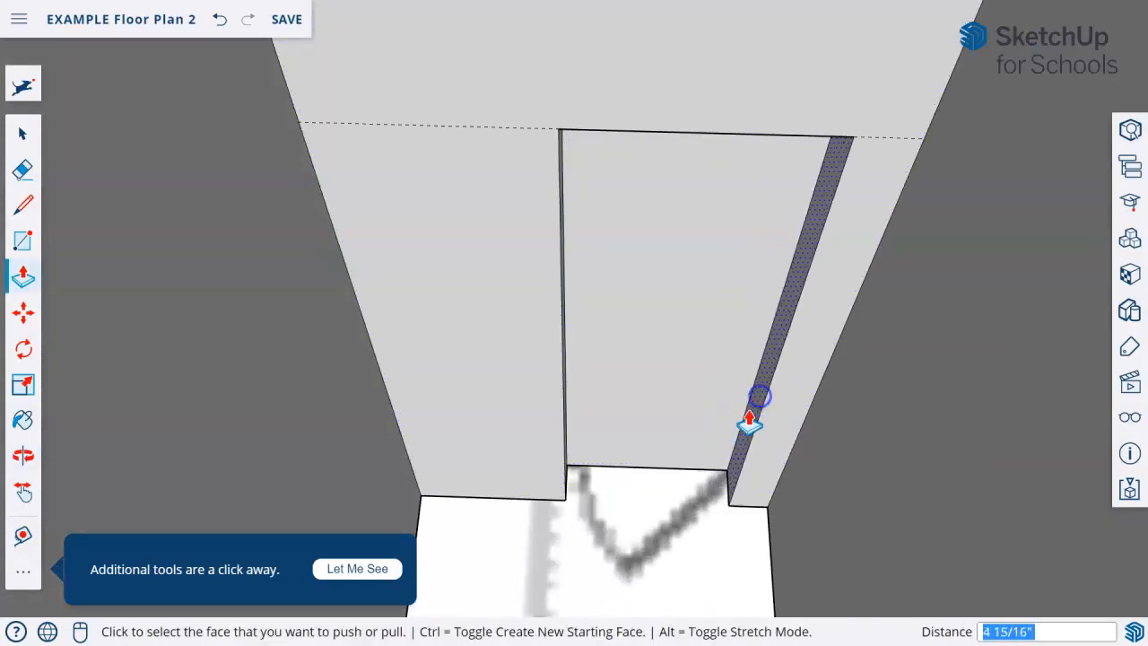
Push the back face of the bath door recess 6" to the hallway side of the wall to open the doorway
{"action": "scroll", "coordinate": [752, 401], "scroll_direction": "down", "scroll_amount": 7}
{"action": "middle_click_drag", "start_coordinate": [668, 403], "coordinate": [433, 330], "text": "shift"}
{"action": "middle_click_drag", "start_coordinate": [684, 210], "coordinate": [510, 319]}
{"action": "left_click", "coordinate": [509, 318]}
{"action": "left_click", "coordinate": [535, 254]}
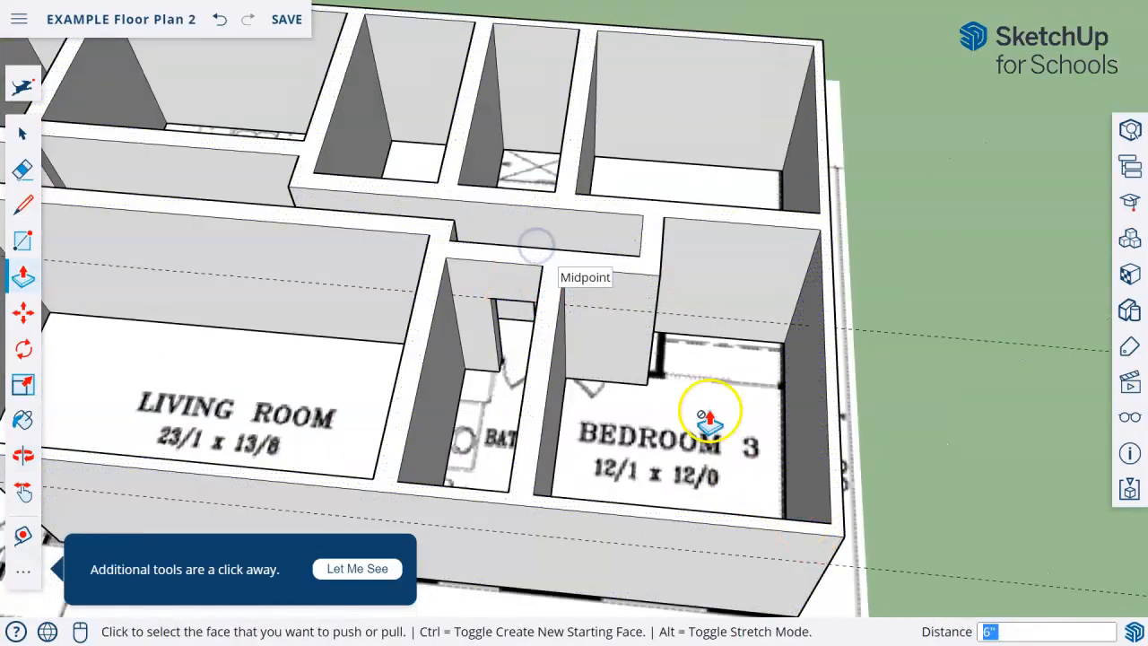
Draw a door rectangle about 2' 3" by 7' on bedroom 3's hallway-side wall, from the floor edge to the guide
{"action": "scroll", "coordinate": [699, 384], "scroll_direction": "up", "scroll_amount": 2}
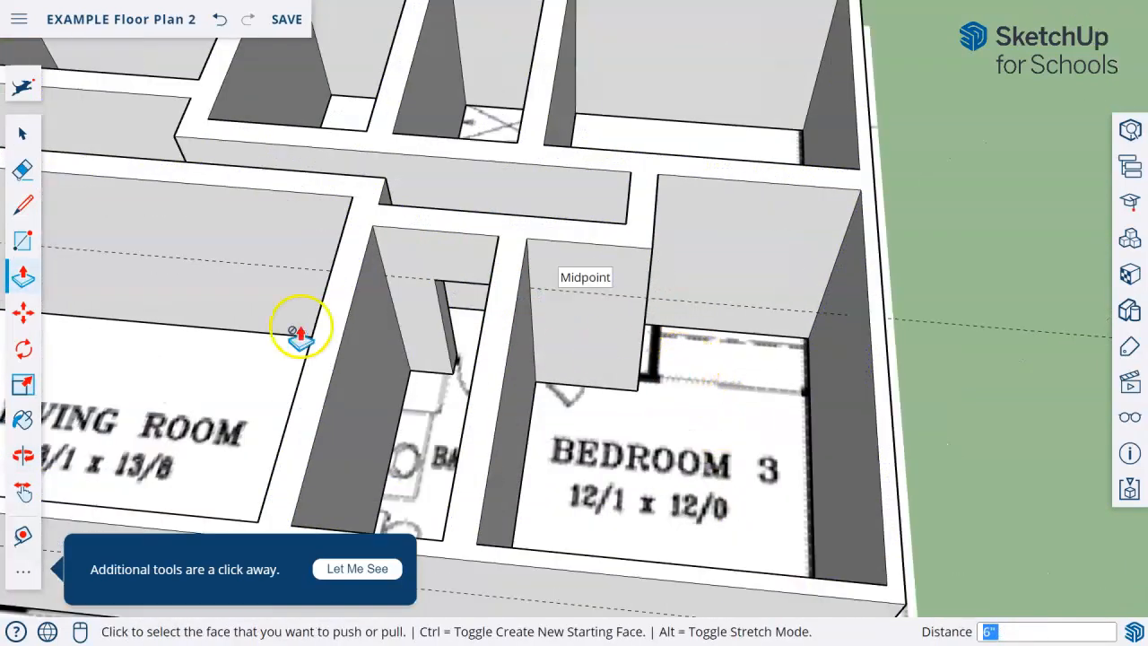
{"action": "left_click", "coordinate": [23, 242]}
{"action": "scroll", "coordinate": [538, 380], "scroll_direction": "up", "scroll_amount": 2}
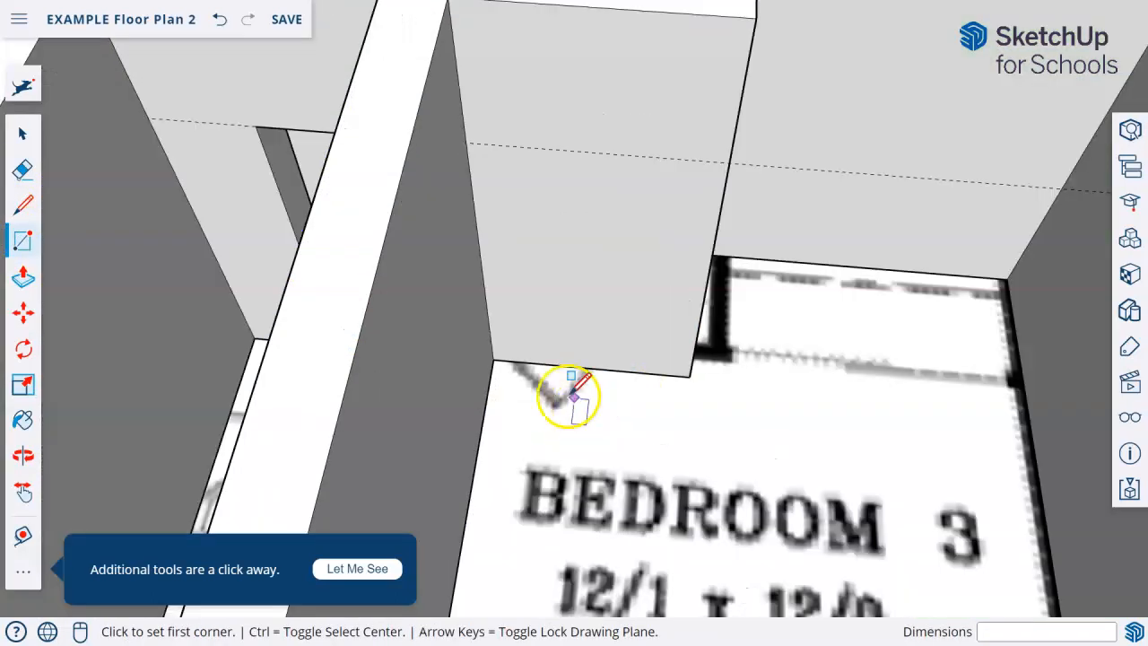
{"action": "left_click", "coordinate": [505, 359]}
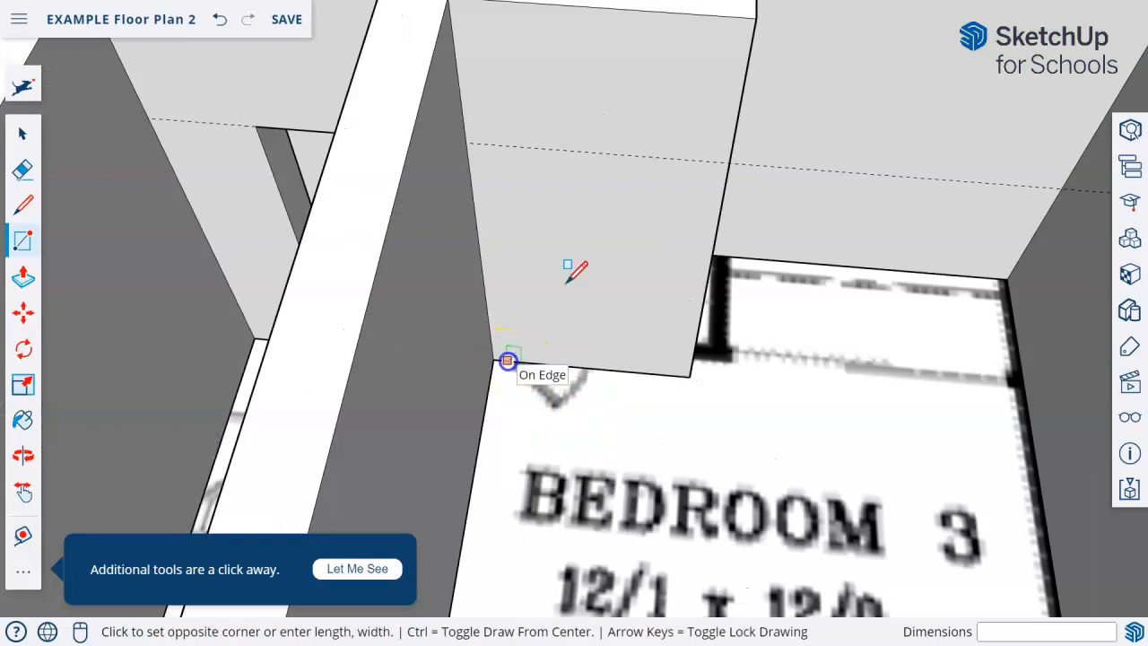
{"action": "left_click", "coordinate": [617, 153]}
Push the bedroom 3 door rectangle 1' to the hallway side of the wall to open the doorway
{"action": "left_click", "coordinate": [24, 272]}
{"action": "scroll", "coordinate": [451, 275], "scroll_direction": "down", "scroll_amount": 2}
{"action": "middle_click_drag", "start_coordinate": [594, 258], "coordinate": [341, 299]}
{"action": "left_click_drag", "start_coordinate": [559, 252], "coordinate": [616, 102]}
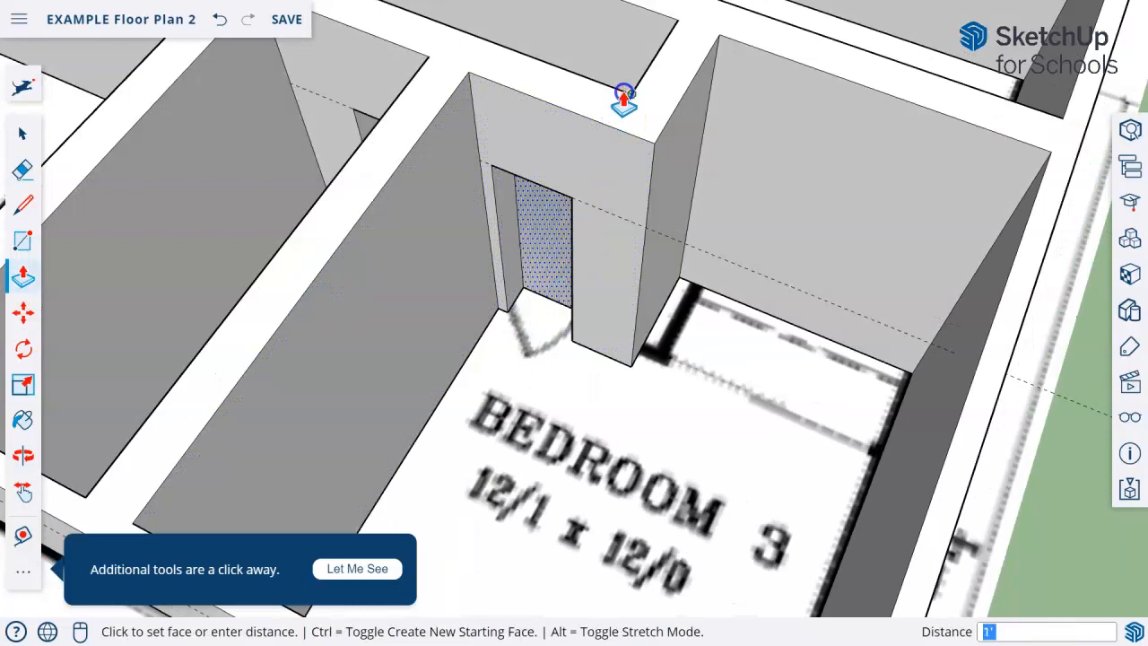
{"action": "left_click", "coordinate": [624, 94]}
Erase the stray vertical edge on bedroom 2's hallway-side wall
{"action": "scroll", "coordinate": [552, 420], "scroll_direction": "down", "scroll_amount": 3}
{"action": "middle_click_drag", "start_coordinate": [416, 342], "coordinate": [648, 410]}
{"action": "scroll", "coordinate": [607, 275], "scroll_direction": "up", "scroll_amount": 4}
{"action": "middle_click_drag", "start_coordinate": [627, 339], "coordinate": [672, 223]}
{"action": "scroll", "coordinate": [589, 308], "scroll_direction": "up", "scroll_amount": 3}
{"action": "middle_click_drag", "start_coordinate": [589, 308], "coordinate": [89, 228]}
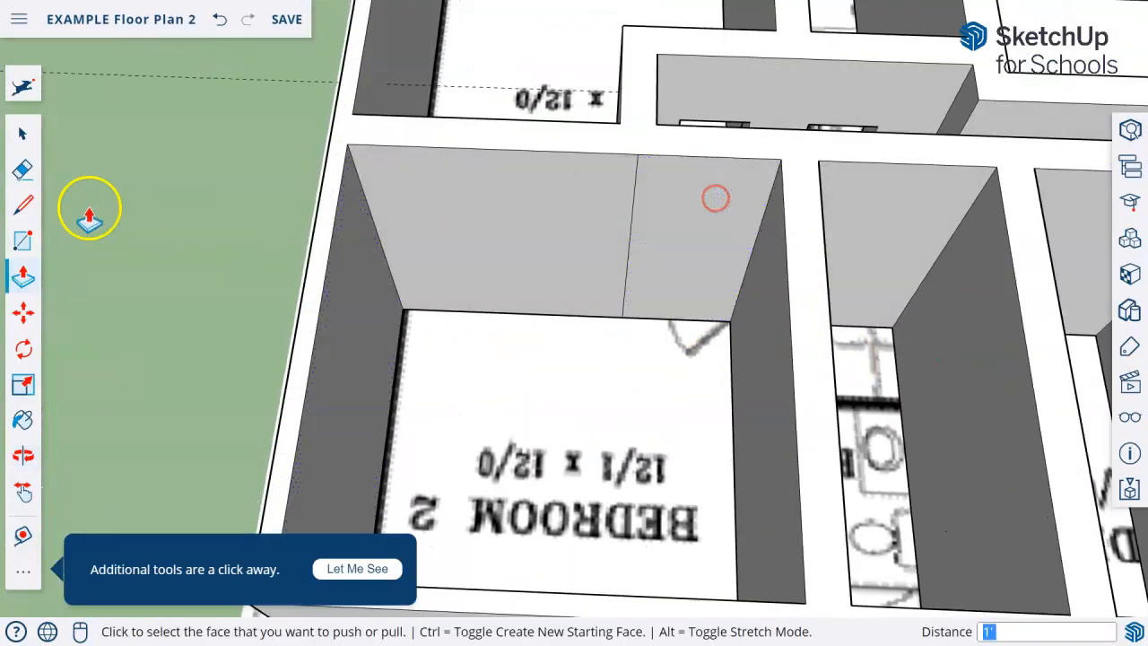
{"action": "left_click", "coordinate": [623, 233]}
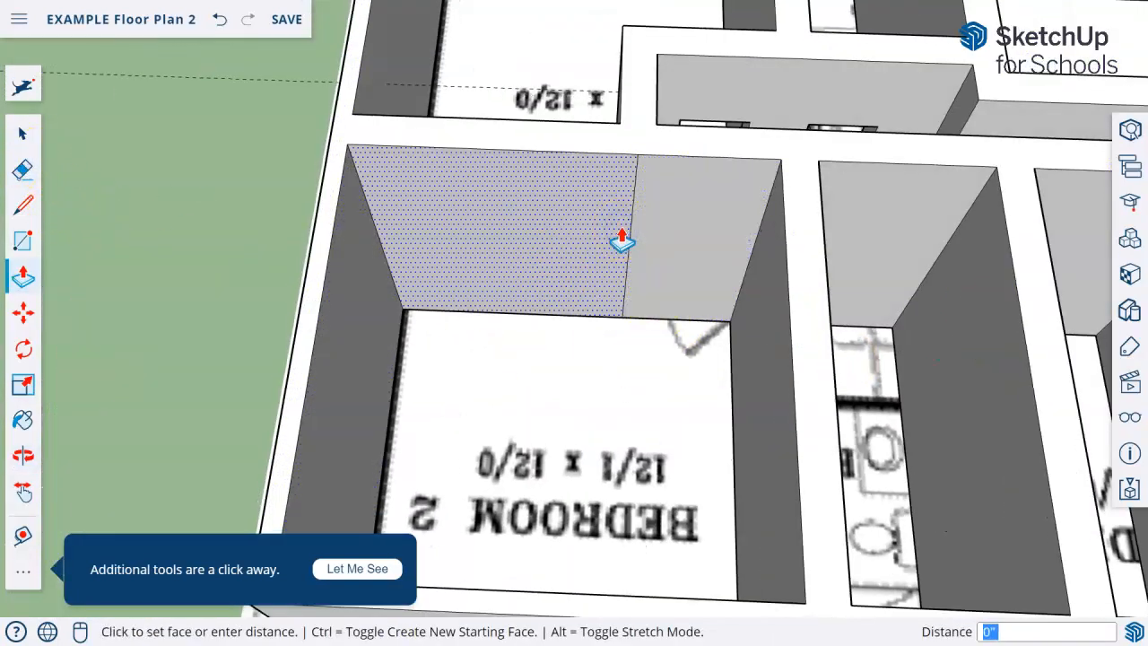
{"action": "left_click", "coordinate": [602, 231]}
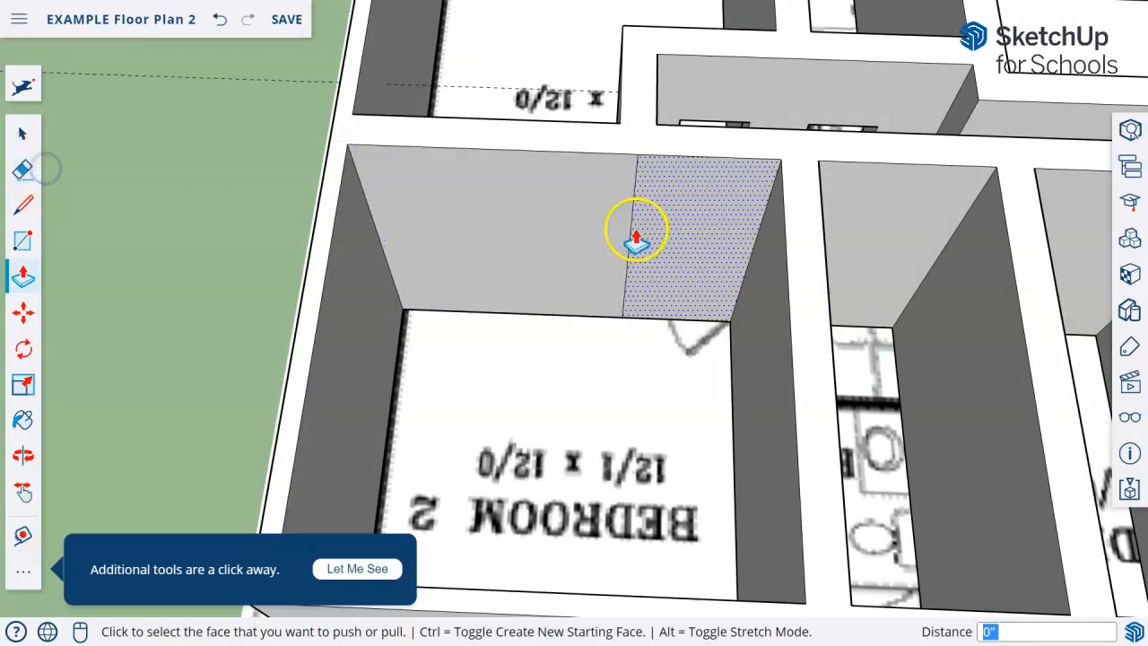
{"action": "left_click", "coordinate": [25, 170]}
{"action": "left_click", "coordinate": [630, 251]}
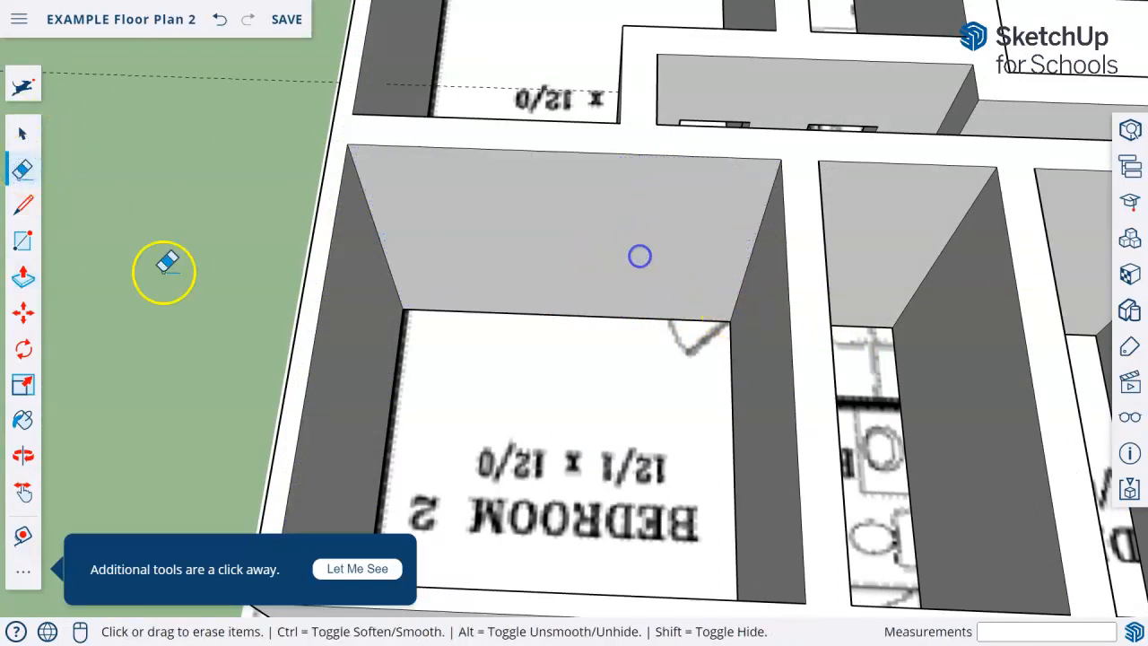
Place a Tape Measure guide 7' above the floor edge of bedroom 2's hallway-side wall
{"action": "left_click", "coordinate": [21, 250]}
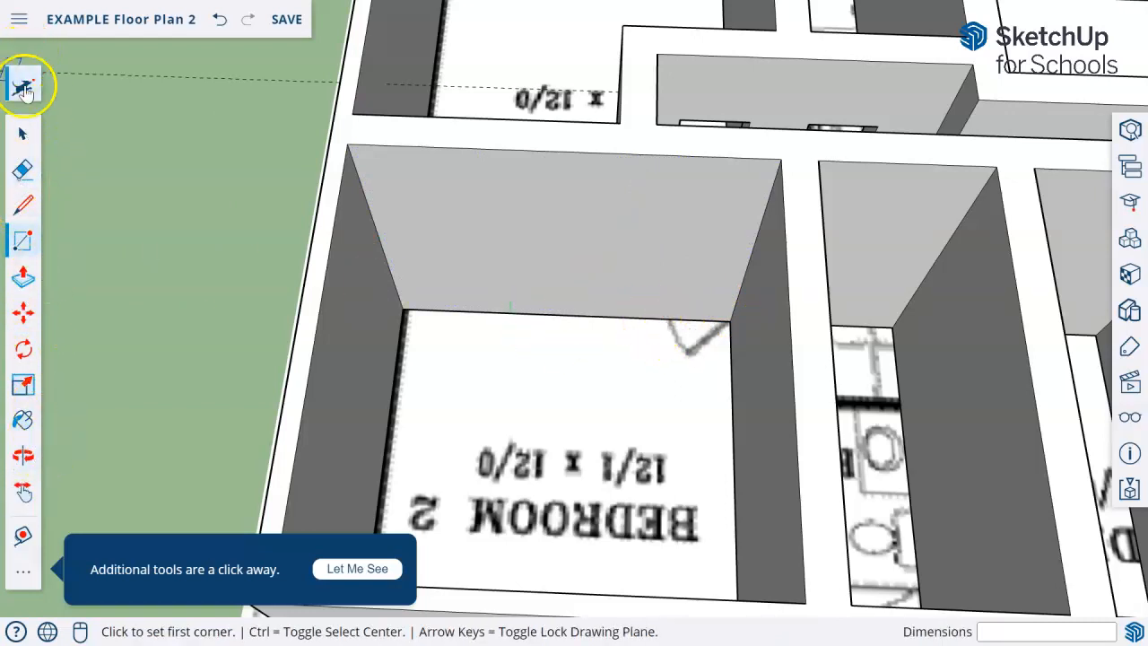
{"action": "left_click", "coordinate": [23, 87]}
{"action": "type", "text": "tape"}
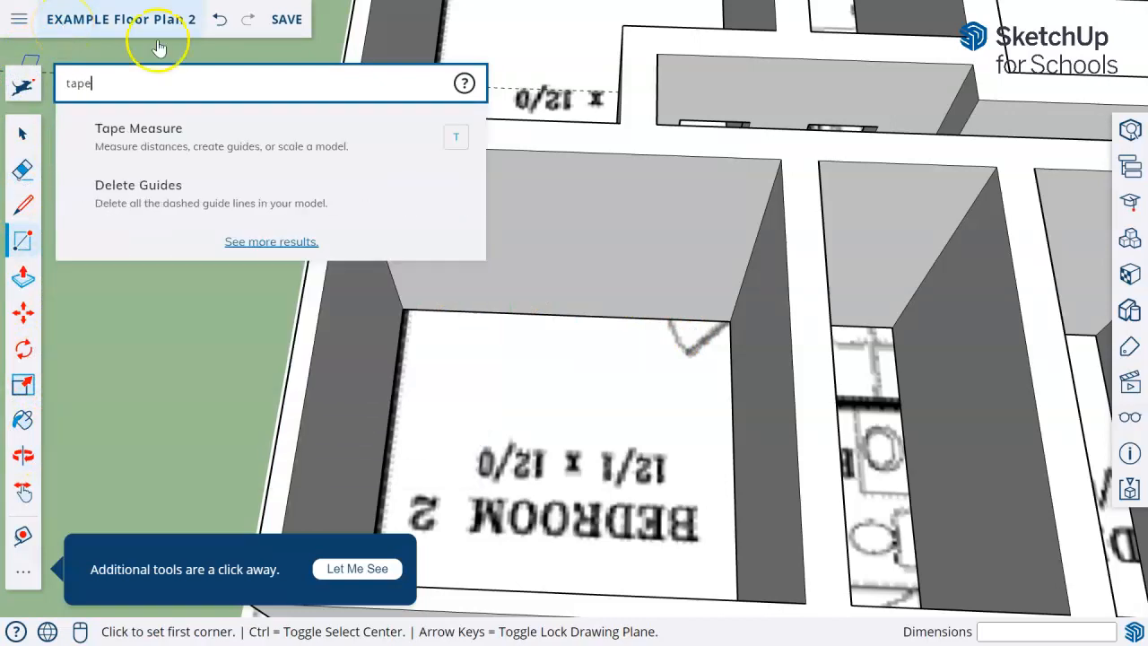
{"action": "left_click", "coordinate": [186, 168]}
{"action": "middle_click_drag", "start_coordinate": [530, 358], "coordinate": [361, 288]}
{"action": "left_click", "coordinate": [656, 337]}
{"action": "left_click", "coordinate": [668, 174]}
Draw a door rectangle about 1' 9" by 7' on bedroom 2's hallway-side wall, at the door marked on the plan
{"action": "left_click", "coordinate": [23, 240]}
{"action": "scroll", "coordinate": [650, 325], "scroll_direction": "up", "scroll_amount": 2}
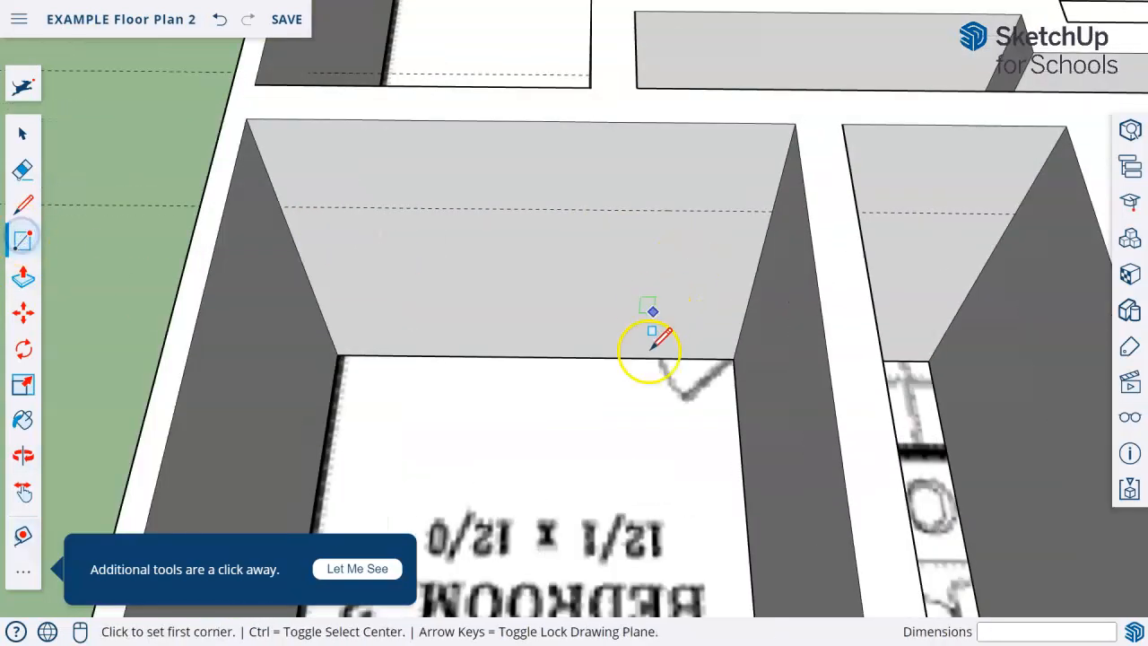
{"action": "left_click", "coordinate": [720, 358]}
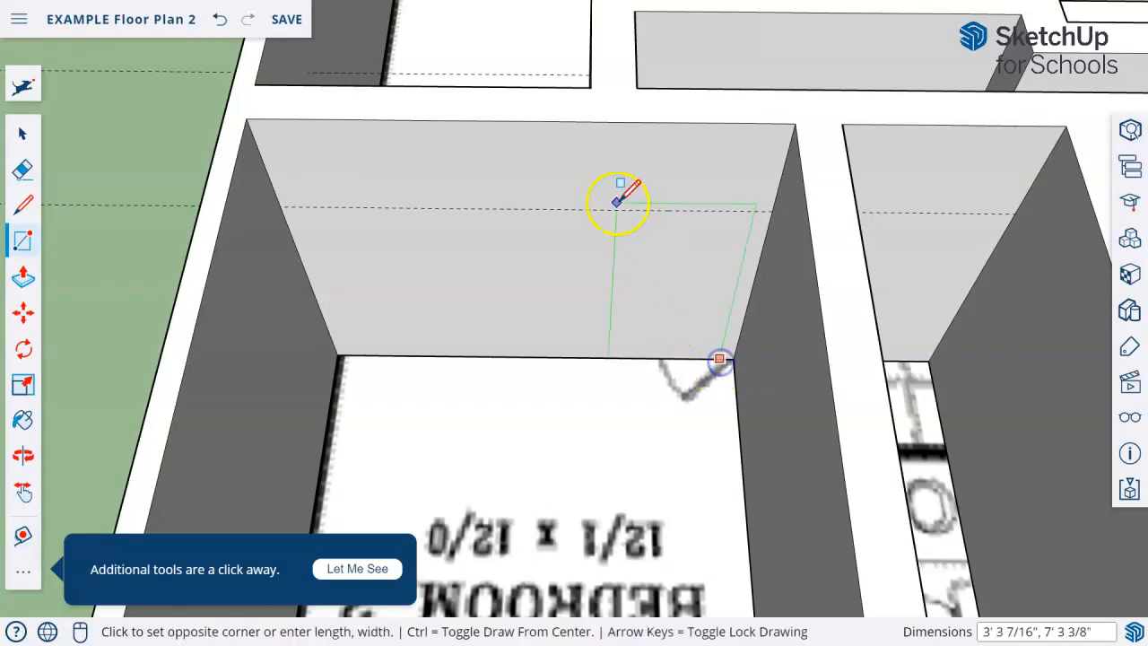
{"action": "left_click", "coordinate": [680, 210]}
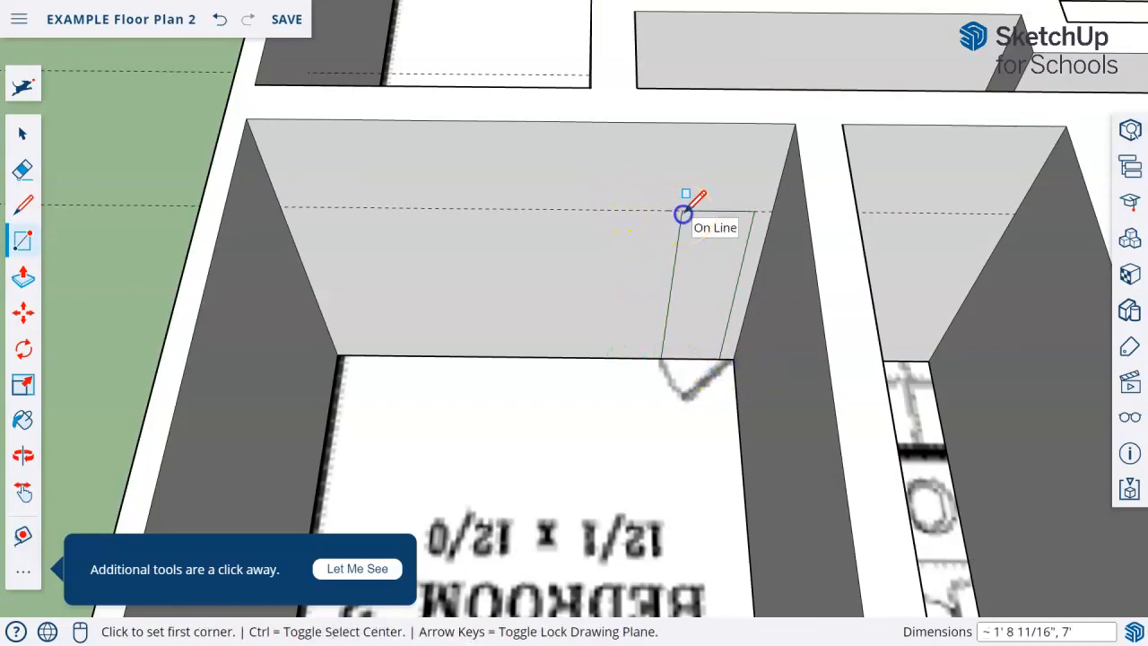
Push the bedroom 2 door rectangle 1' through to the hallway side of the wall to open the doorway
{"action": "middle_click_drag", "start_coordinate": [573, 252], "coordinate": [603, 330]}
{"action": "left_click", "coordinate": [22, 275]}
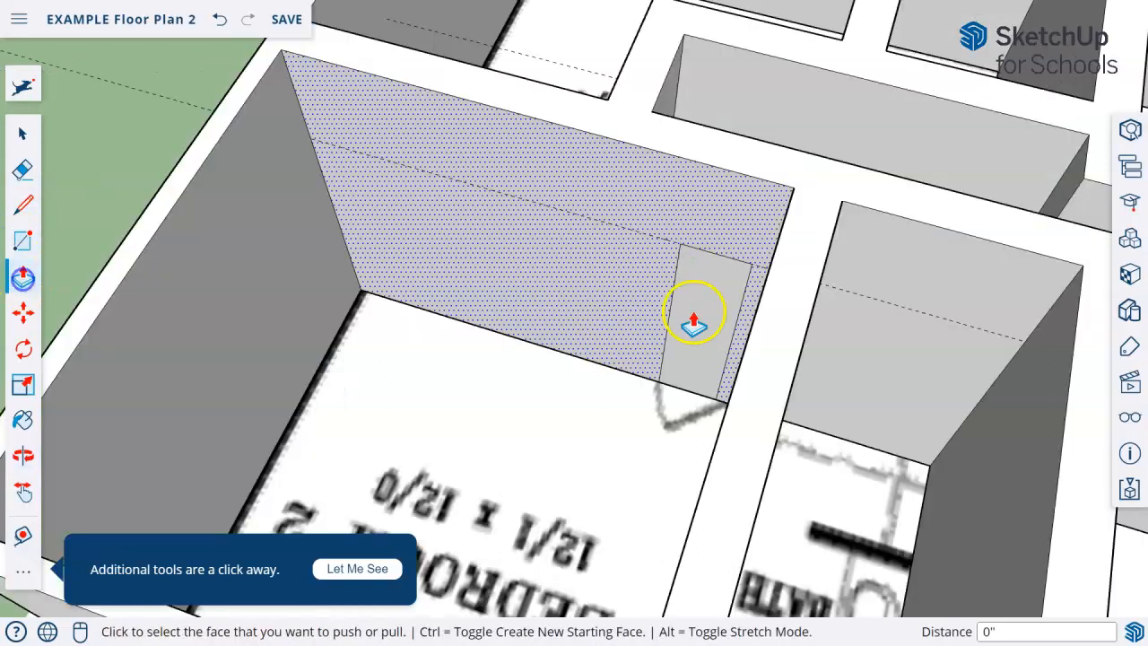
{"action": "left_click", "coordinate": [731, 305]}
{"action": "left_click", "coordinate": [786, 150]}
{"action": "scroll", "coordinate": [602, 453], "scroll_direction": "down", "scroll_amount": 4}
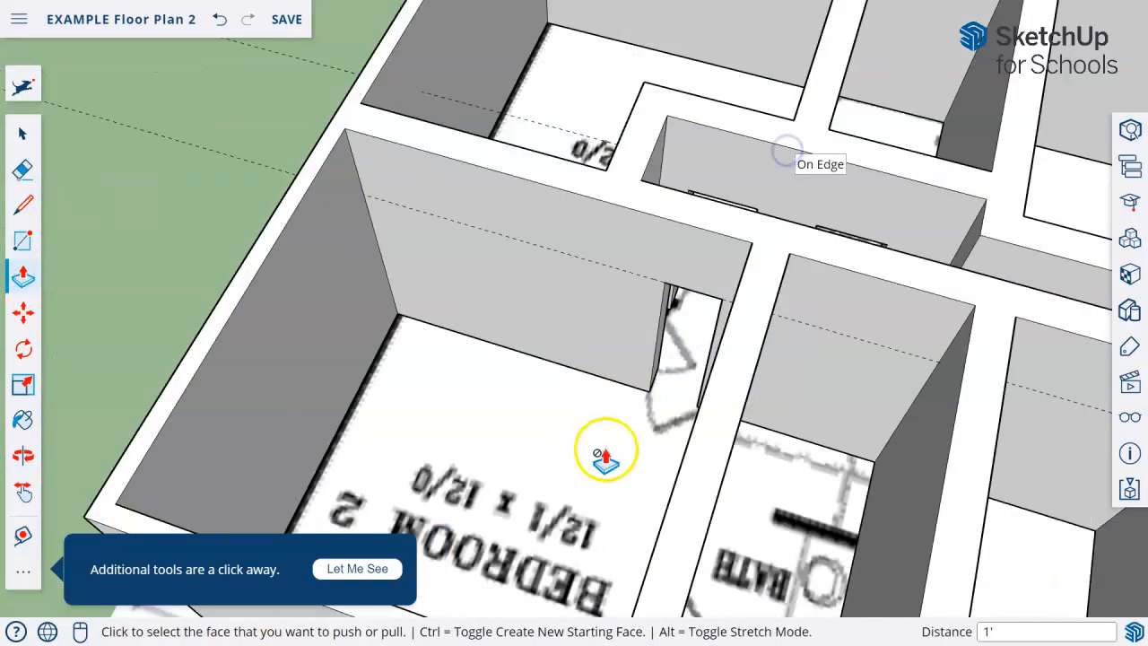
Look over the door openings in the bedrooms, garage and entry from several angles
{"action": "middle_click_drag", "start_coordinate": [583, 450], "coordinate": [646, 403]}
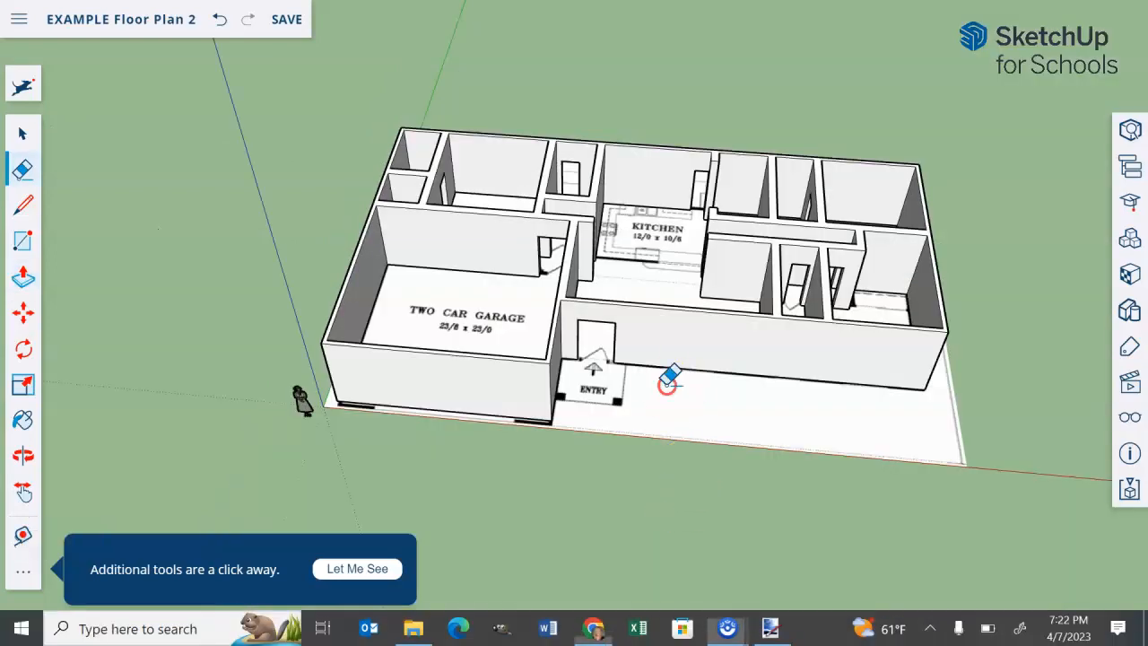
{"action": "left_click_drag", "start_coordinate": [672, 379], "coordinate": [624, 520]}
{"action": "scroll", "coordinate": [768, 164], "scroll_direction": "up", "scroll_amount": 3}
{"action": "mouse_move", "coordinate": [907, 381]}
{"action": "middle_mouse_down"}
{"action": "mouse_move", "coordinate": [958, 405]}
{"action": "mouse_move", "coordinate": [986, 402]}
{"action": "middle_mouse_up"}
{"action": "middle_click_drag", "start_coordinate": [641, 369], "coordinate": [741, 417]}
{"action": "mouse_move", "coordinate": [648, 159]}
{"action": "middle_mouse_down"}
{"action": "mouse_move", "coordinate": [735, 332]}
{"action": "mouse_move", "coordinate": [320, 318]}
{"action": "middle_mouse_up"}
{"action": "middle_click_drag", "start_coordinate": [700, 438], "coordinate": [728, 278]}
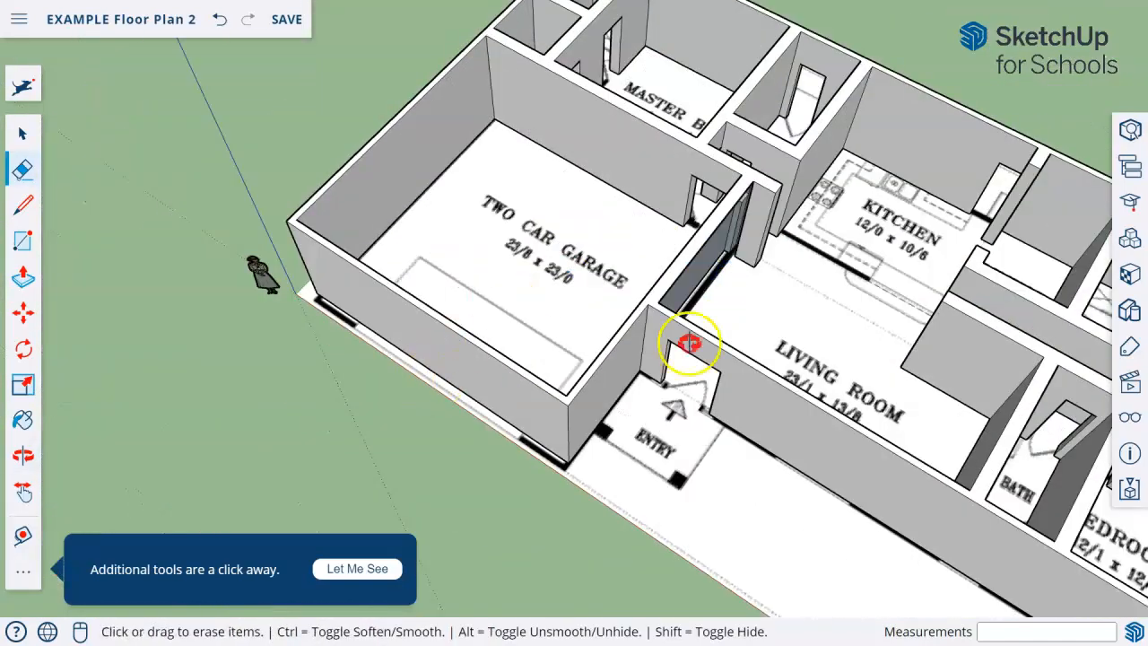
{"action": "middle_click_drag", "start_coordinate": [461, 385], "coordinate": [794, 269]}
{"action": "middle_click_drag", "start_coordinate": [636, 380], "coordinate": [460, 342]}
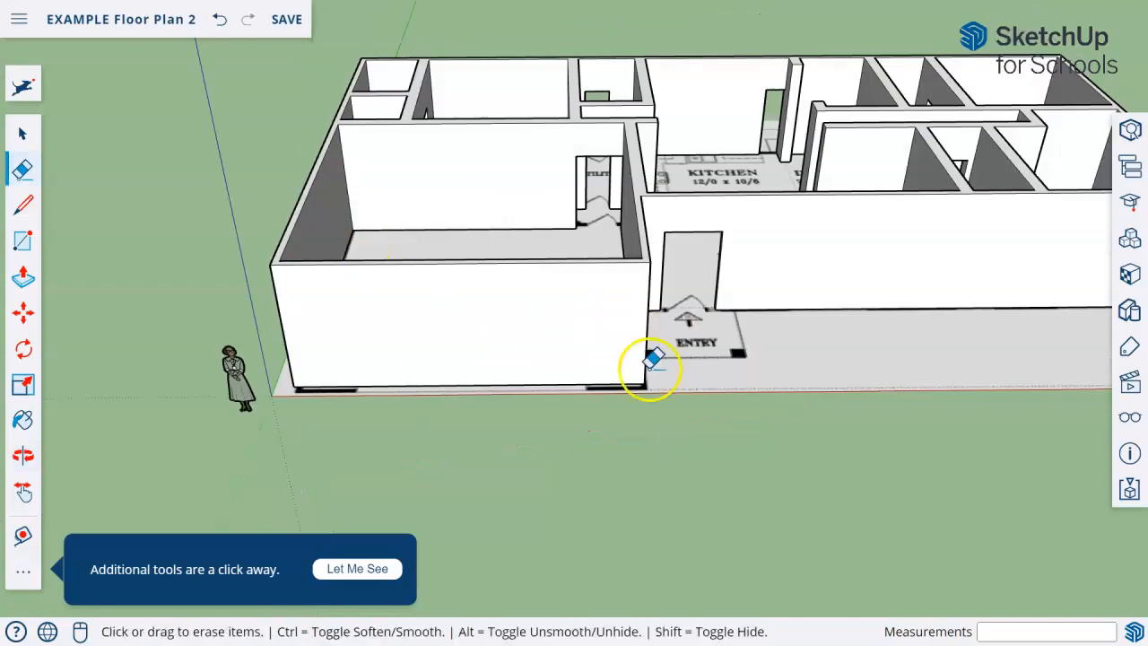
{"action": "mouse_move", "coordinate": [645, 387]}
{"action": "middle_mouse_down"}
{"action": "mouse_move", "coordinate": [705, 341]}
{"action": "mouse_move", "coordinate": [659, 409]}
{"action": "middle_mouse_up"}
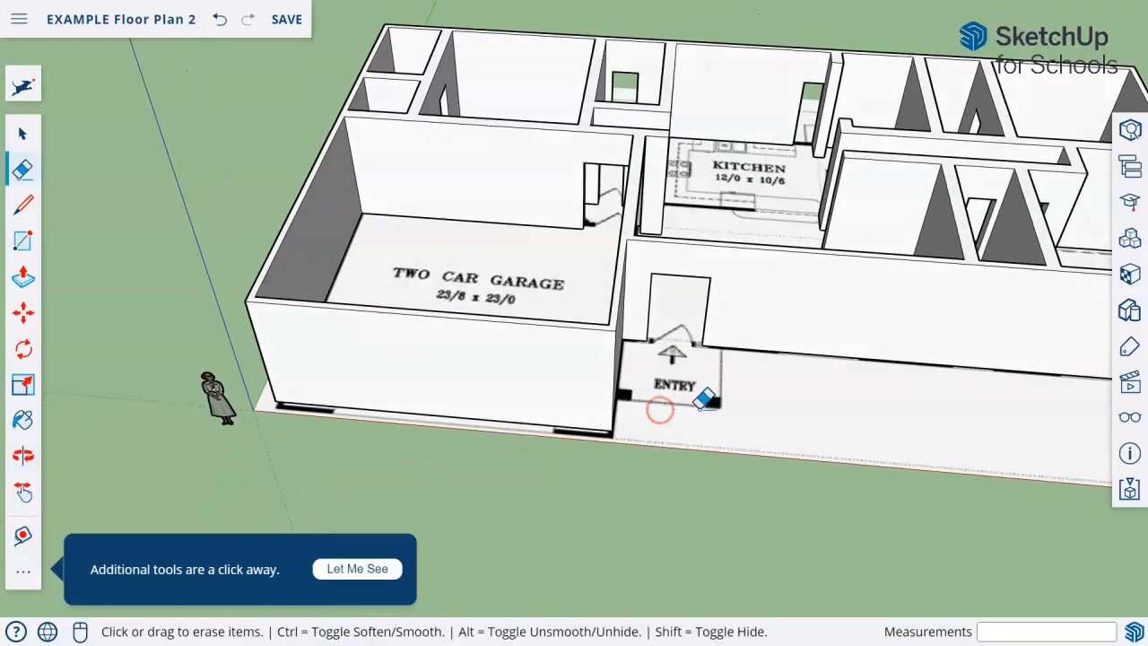
{"action": "scroll", "coordinate": [689, 433], "scroll_direction": "down", "scroll_amount": 2}
{"action": "mouse_move", "coordinate": [722, 367]}
{"action": "middle_mouse_down"}
{"action": "mouse_move", "coordinate": [615, 328]}
{"action": "mouse_move", "coordinate": [584, 443]}
{"action": "mouse_move", "coordinate": [727, 279]}
{"action": "mouse_move", "coordinate": [707, 478]}
{"action": "mouse_move", "coordinate": [619, 458]}
{"action": "mouse_move", "coordinate": [725, 487]}
{"action": "mouse_move", "coordinate": [573, 464]}
{"action": "mouse_move", "coordinate": [697, 328]}
{"action": "mouse_move", "coordinate": [763, 294]}
{"action": "mouse_move", "coordinate": [786, 426]}
{"action": "middle_mouse_up"}
Select all the walls, take them out of view to see the whole floor plan image, and restore them
{"action": "left_click", "coordinate": [27, 135]}
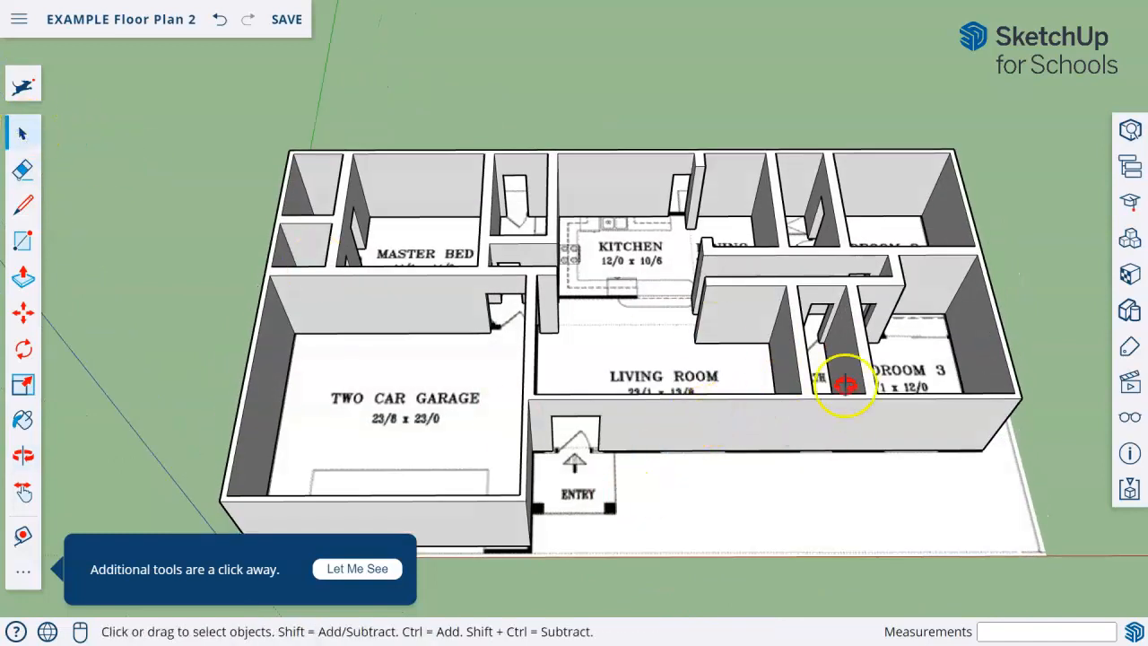
{"action": "middle_click_drag", "start_coordinate": [846, 379], "coordinate": [550, 205]}
{"action": "left_click", "coordinate": [697, 350]}
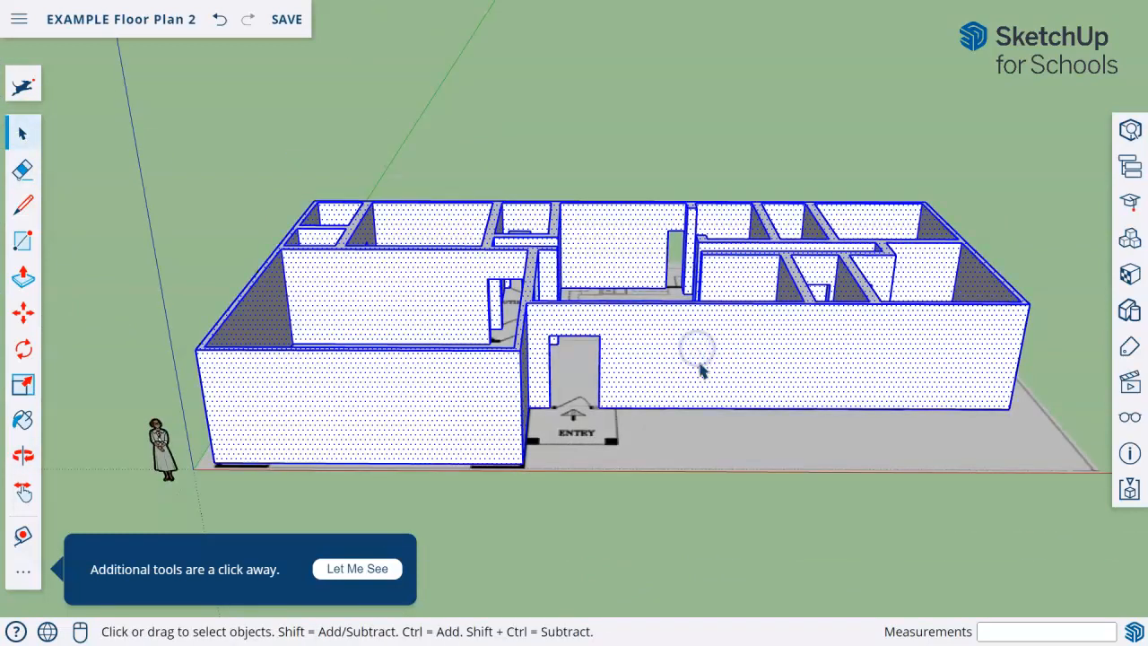
{"action": "right_click", "coordinate": [702, 370]}
{"action": "left_click", "coordinate": [738, 263]}
{"action": "middle_click_drag", "start_coordinate": [741, 260], "coordinate": [737, 484]}
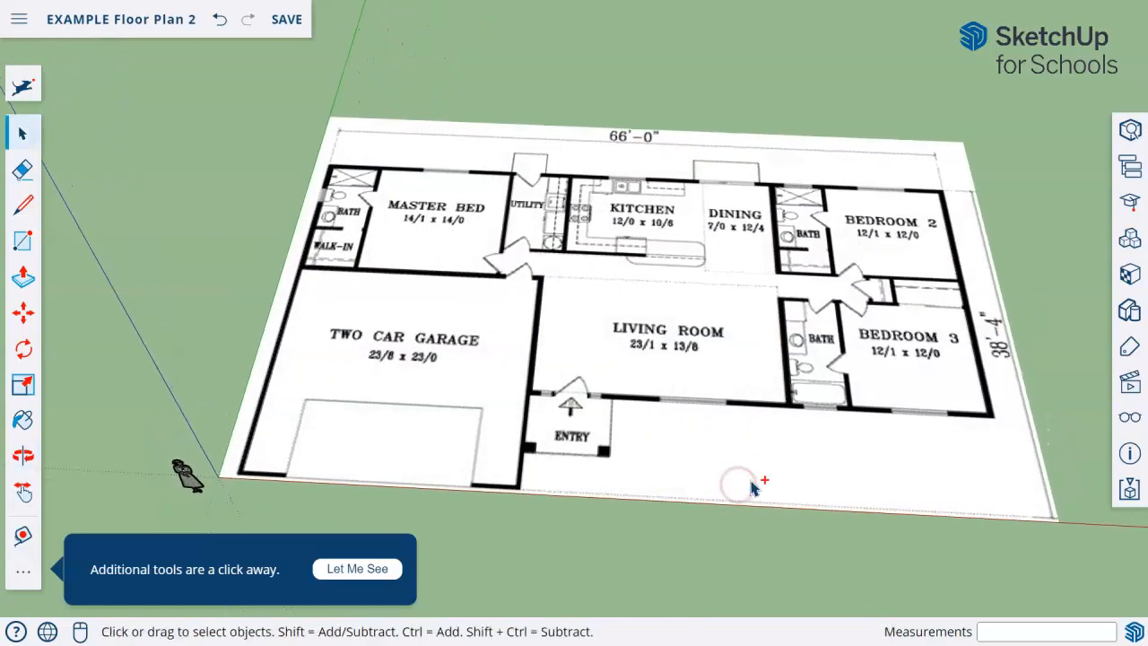
{"action": "key", "text": "ctrl+z"}
Try placing a guide 2' 7 1/4" above the base edge of the front wall, and undo it
{"action": "scroll", "coordinate": [848, 382], "scroll_direction": "up", "scroll_amount": 3}
{"action": "middle_click_drag", "start_coordinate": [848, 382], "coordinate": [874, 292]}
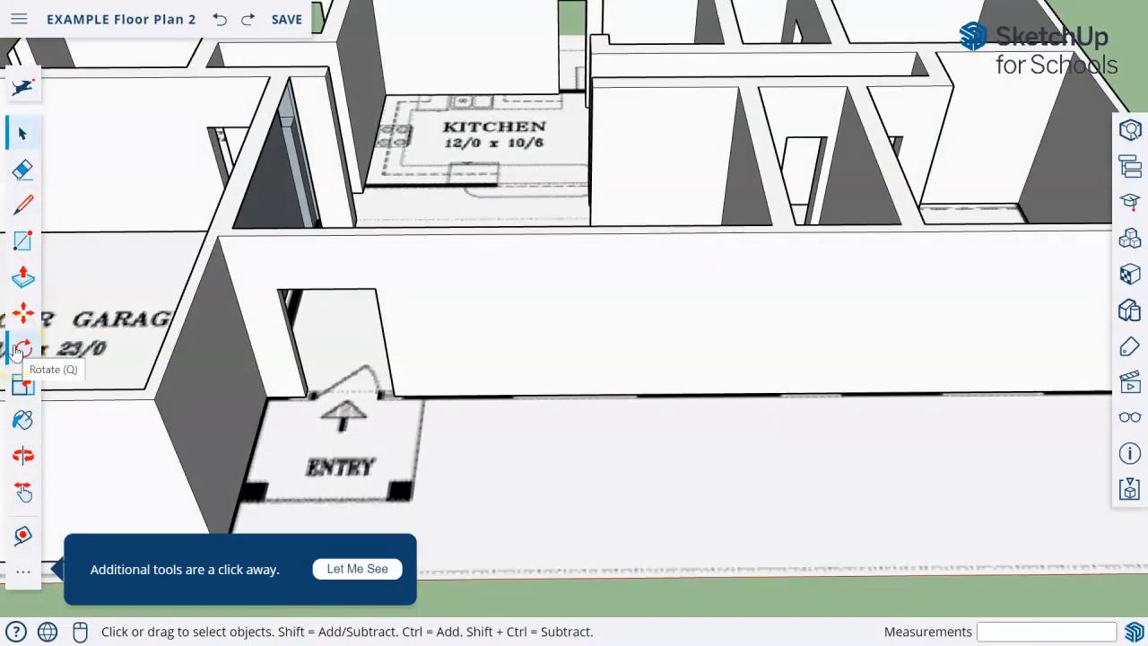
{"action": "left_click", "coordinate": [21, 418]}
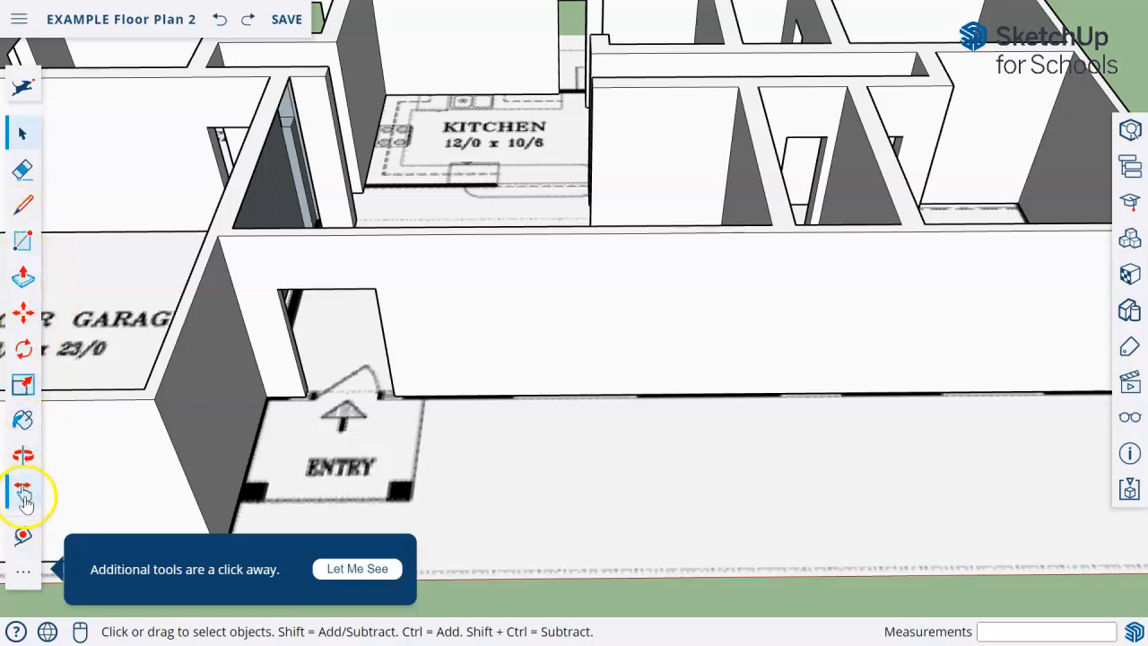
{"action": "left_click", "coordinate": [22, 535]}
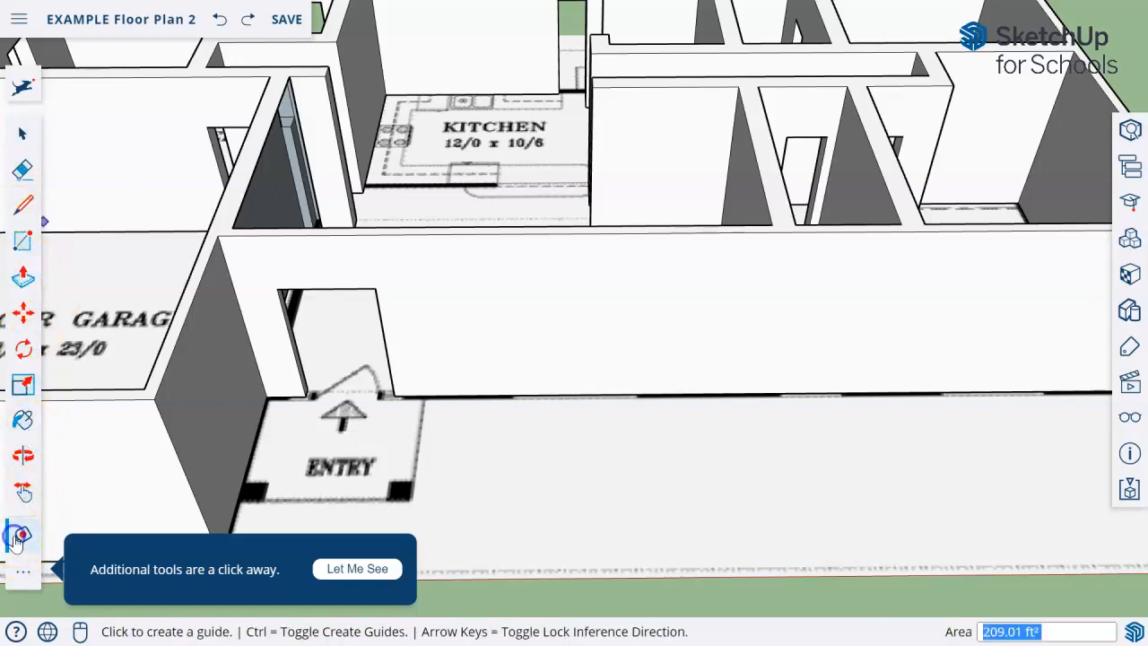
{"action": "left_click", "coordinate": [597, 388]}
{"action": "middle_click_drag", "start_coordinate": [607, 378], "coordinate": [609, 199]}
{"action": "left_click", "coordinate": [597, 356]}
{"action": "left_click", "coordinate": [601, 243]}
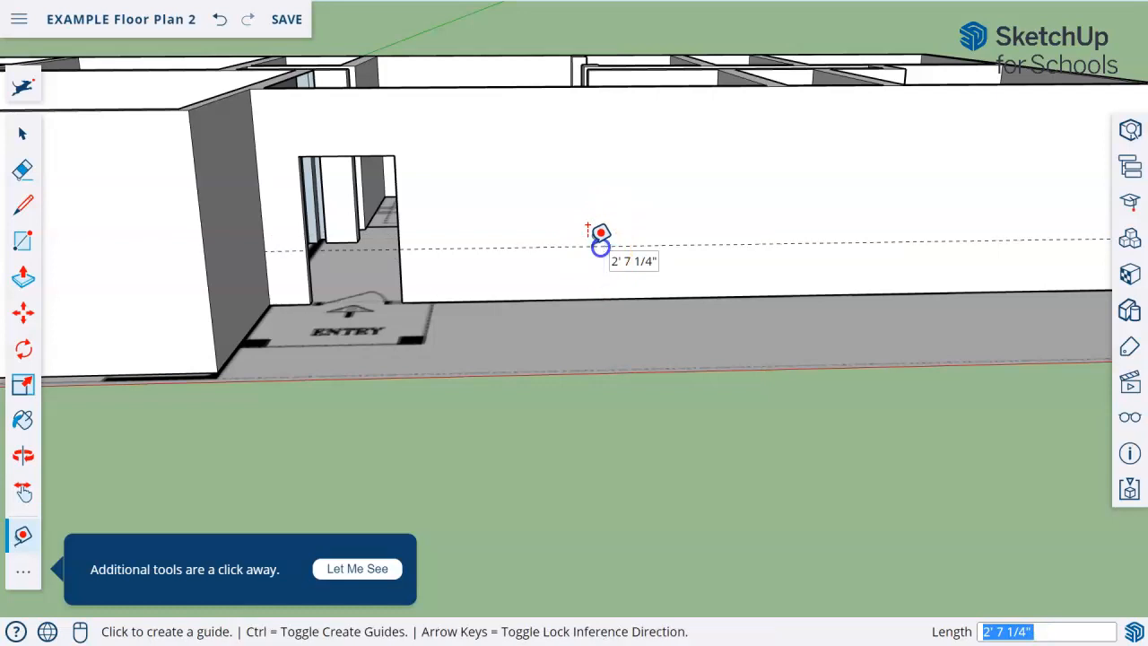
{"action": "key", "text": "ctrl+z"}
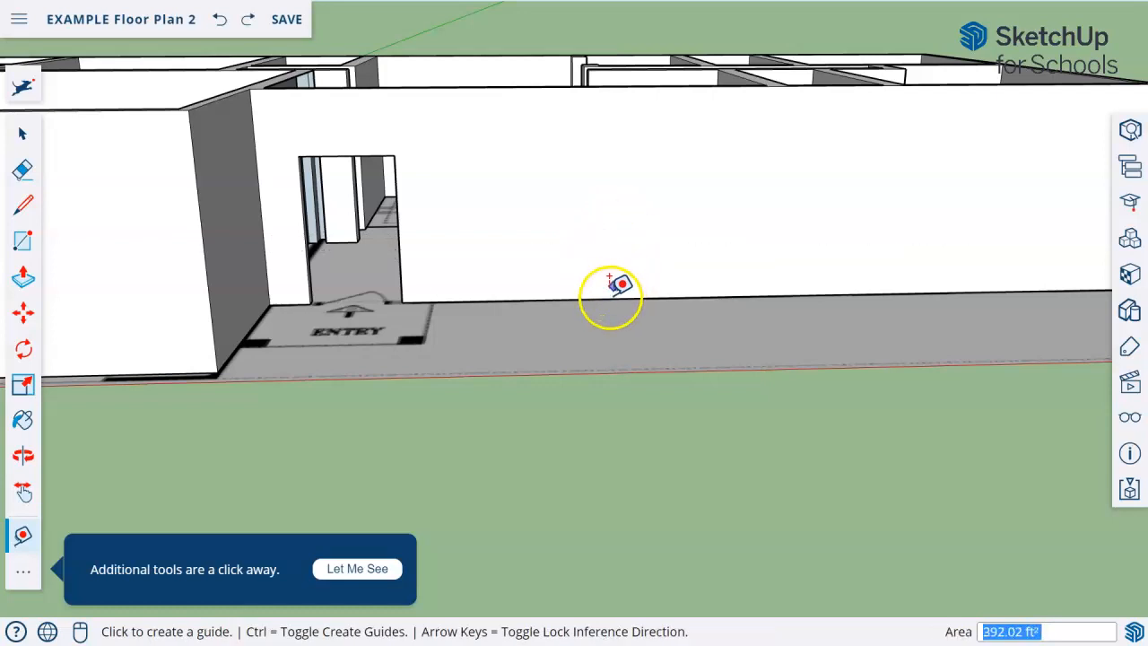
Place horizontal guides on the front wall 2' above its base edge and 2' below its top edge
{"action": "left_click", "coordinate": [609, 298]}
{"action": "type", "text": "2"}
{"action": "key", "text": "Return"}
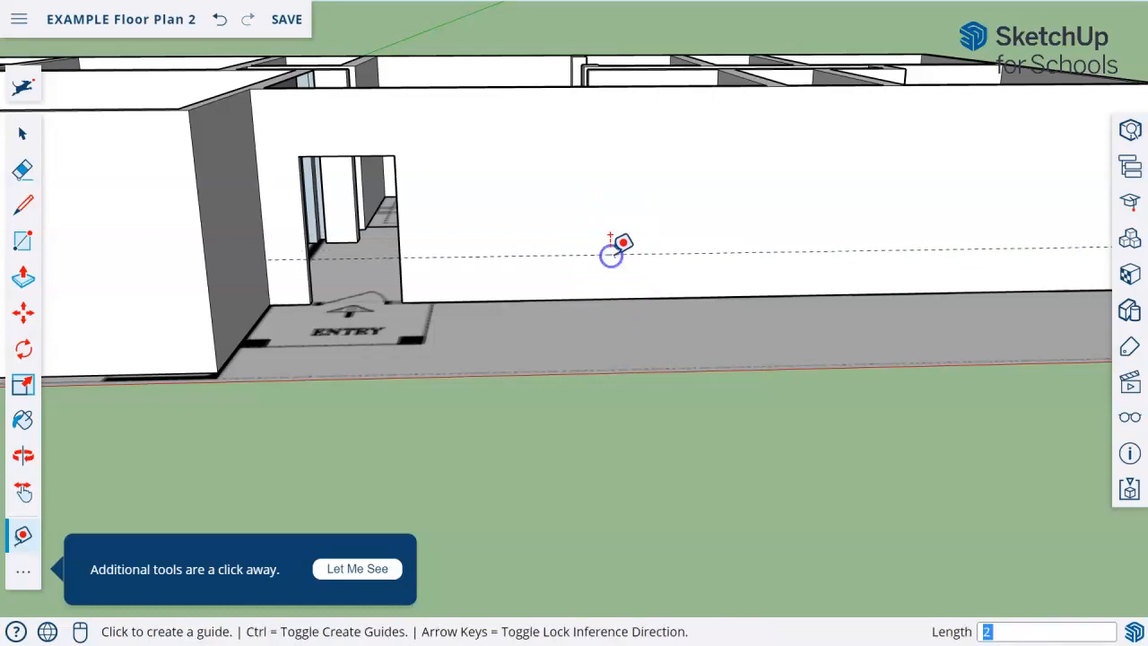
{"action": "left_click", "coordinate": [577, 86]}
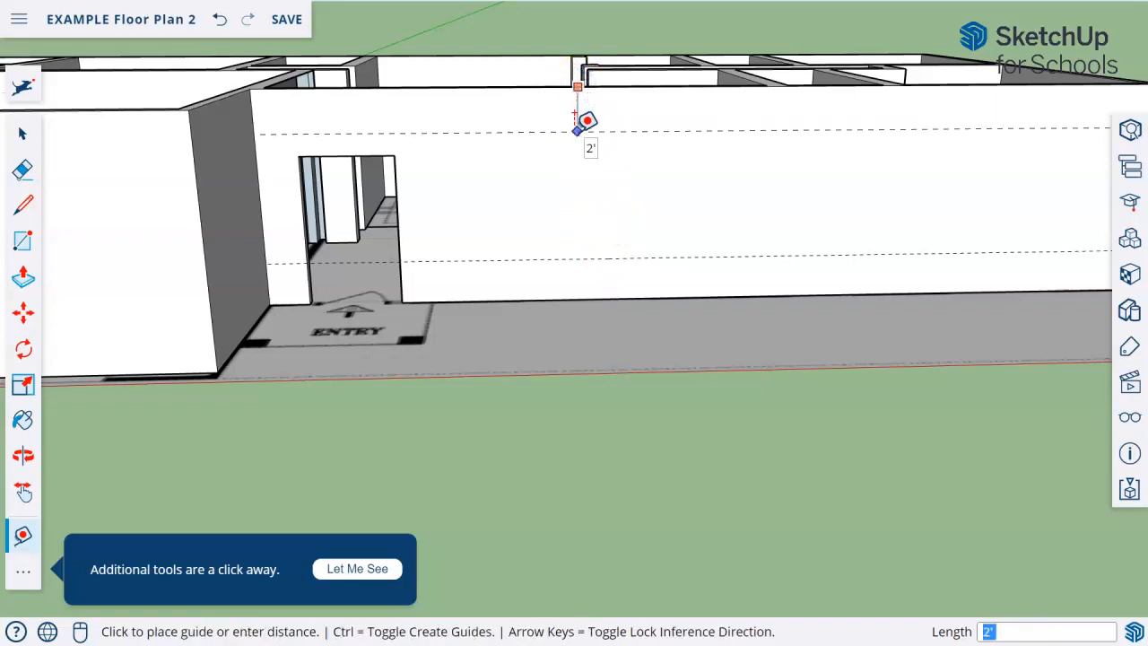
{"action": "left_click", "coordinate": [576, 131]}
Draw a window rectangle about 6' by 5' 8" between the two guides on the front wall, beside the entry door
{"action": "middle_click_drag", "start_coordinate": [805, 341], "coordinate": [761, 400]}
{"action": "scroll", "coordinate": [762, 401], "scroll_direction": "down", "scroll_amount": 4}
{"action": "middle_click_drag", "start_coordinate": [797, 437], "coordinate": [816, 481]}
{"action": "scroll", "coordinate": [816, 482], "scroll_direction": "up", "scroll_amount": 4}
{"action": "left_click", "coordinate": [23, 240]}
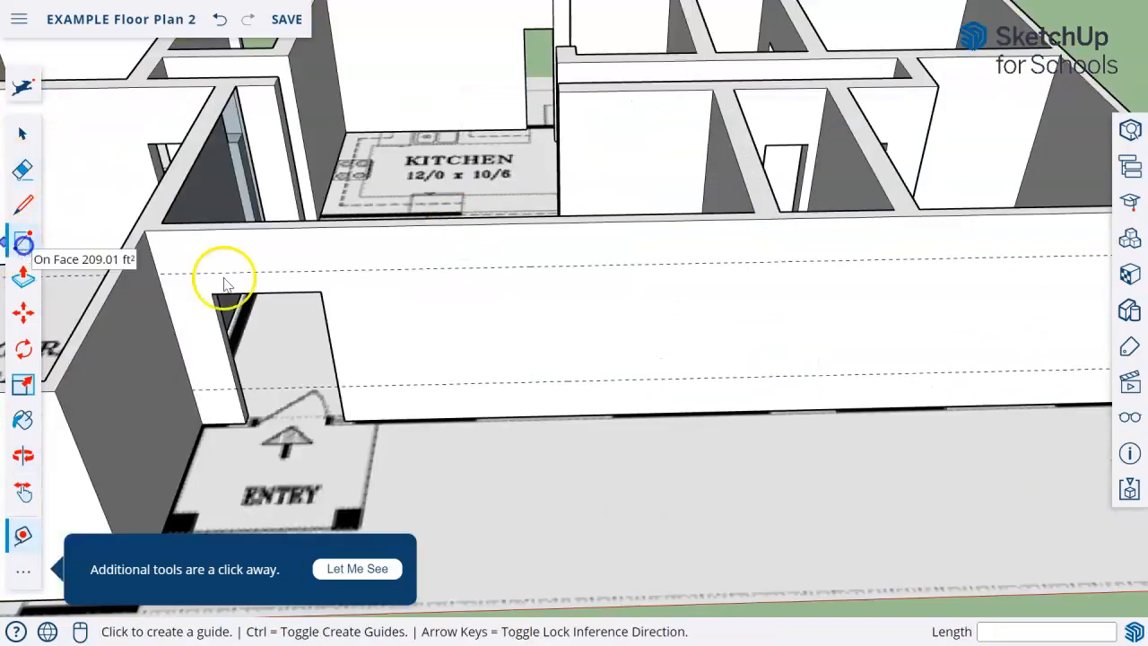
{"action": "left_click", "coordinate": [479, 382]}
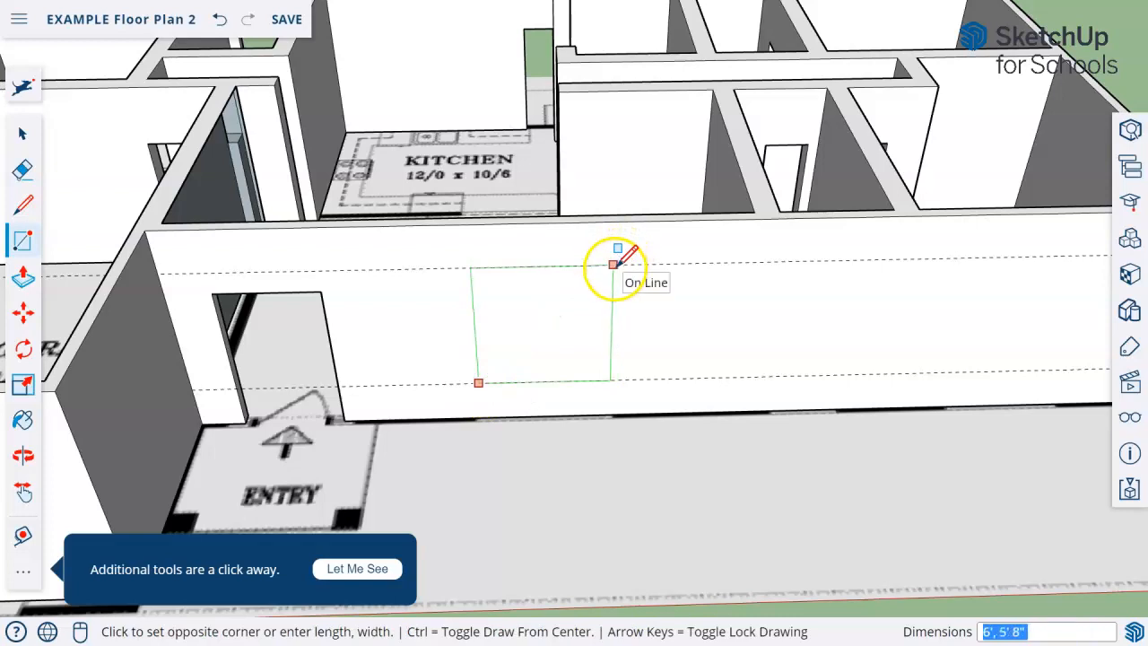
{"action": "left_click", "coordinate": [612, 264]}
Move the window rectangle along the front wall, closer to the entry door
{"action": "left_click", "coordinate": [23, 131]}
{"action": "middle_click_drag", "start_coordinate": [789, 446], "coordinate": [579, 332]}
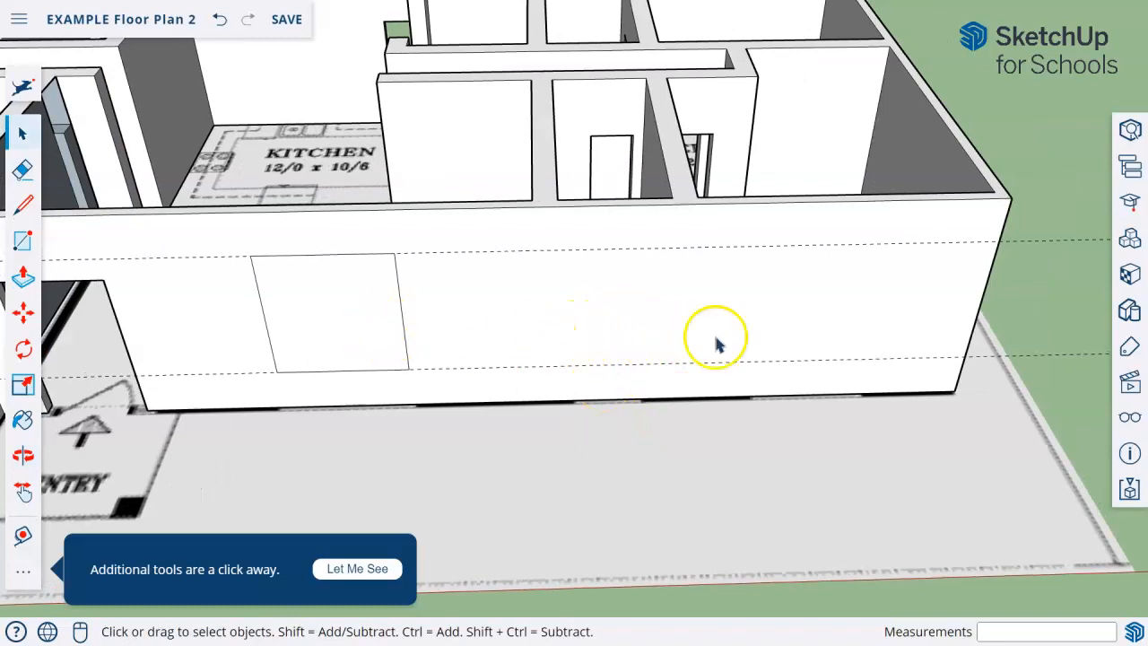
{"action": "left_click", "coordinate": [305, 314]}
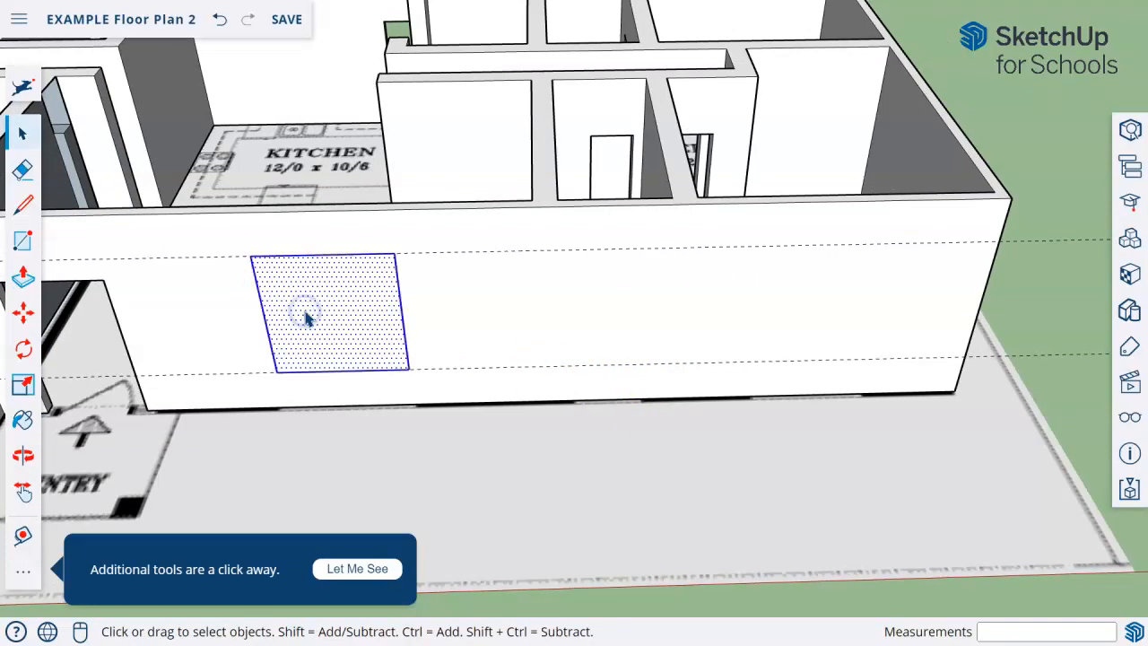
{"action": "left_click", "coordinate": [23, 311]}
{"action": "left_click", "coordinate": [376, 346]}
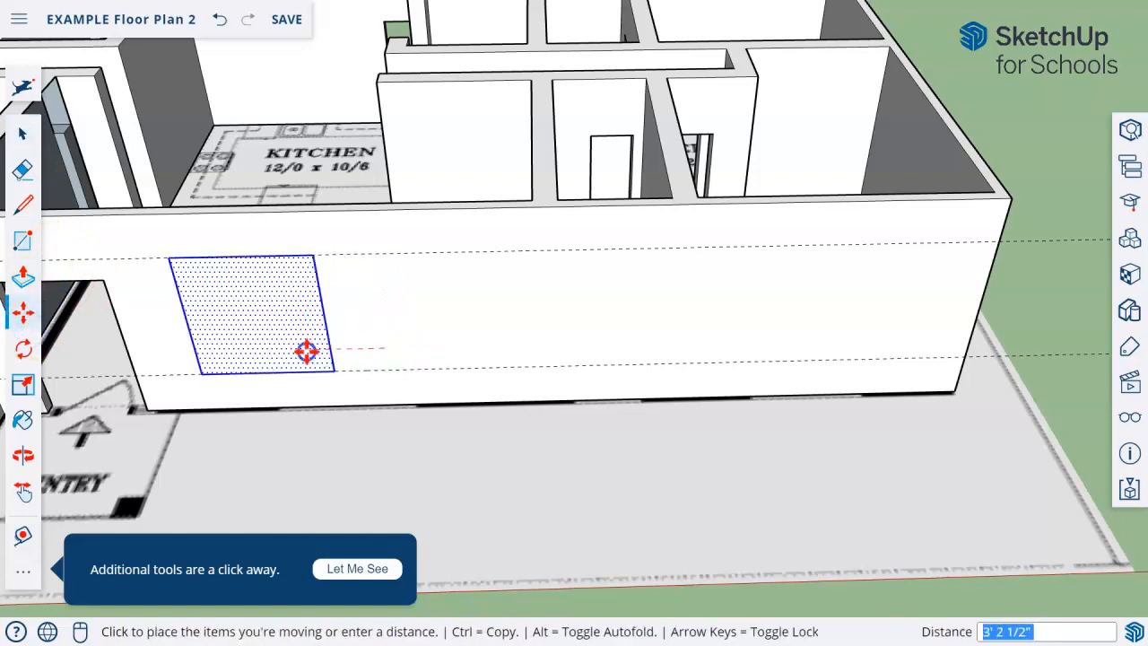
{"action": "left_click", "coordinate": [294, 350]}
Copy the window rectangle about 7' 9" along the front wall between the guides, and copy that one about 16' 9" further
{"action": "key", "text": "ctrl"}
{"action": "left_click", "coordinate": [295, 350]}
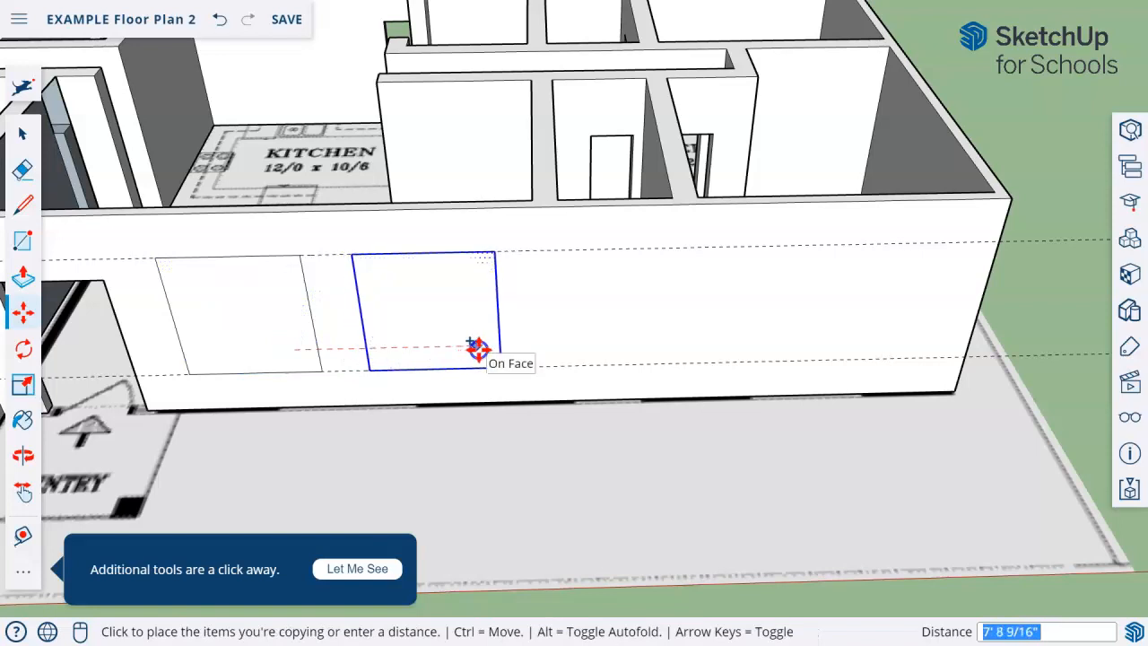
{"action": "left_click", "coordinate": [478, 349]}
{"action": "middle_click_drag", "start_coordinate": [756, 469], "coordinate": [600, 460]}
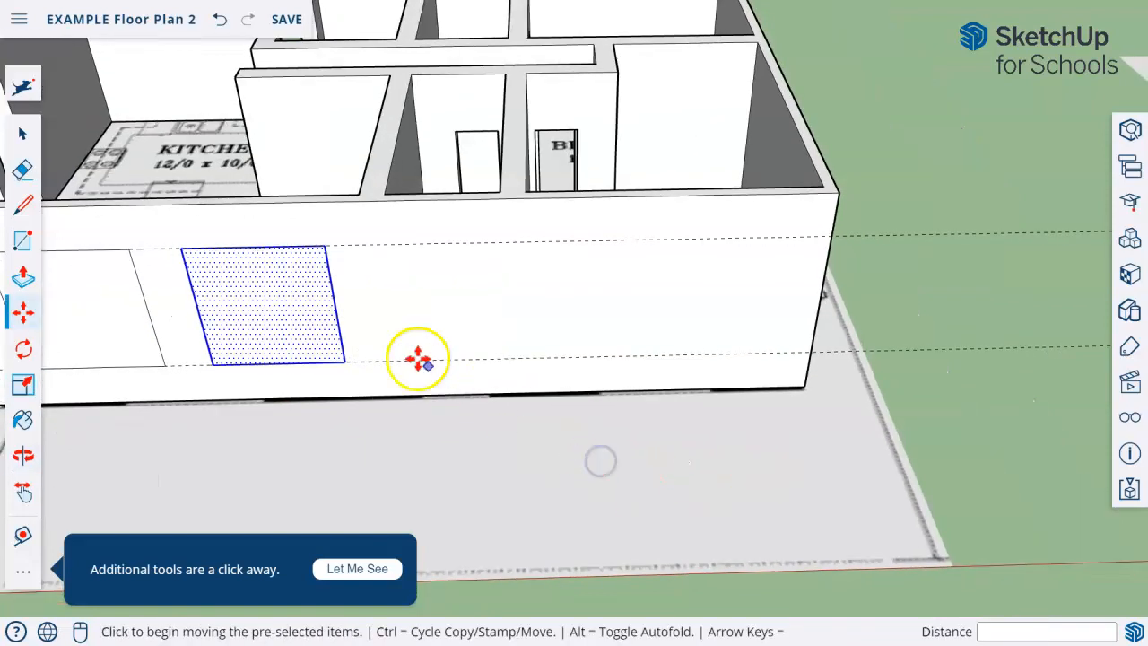
{"action": "left_click", "coordinate": [238, 321]}
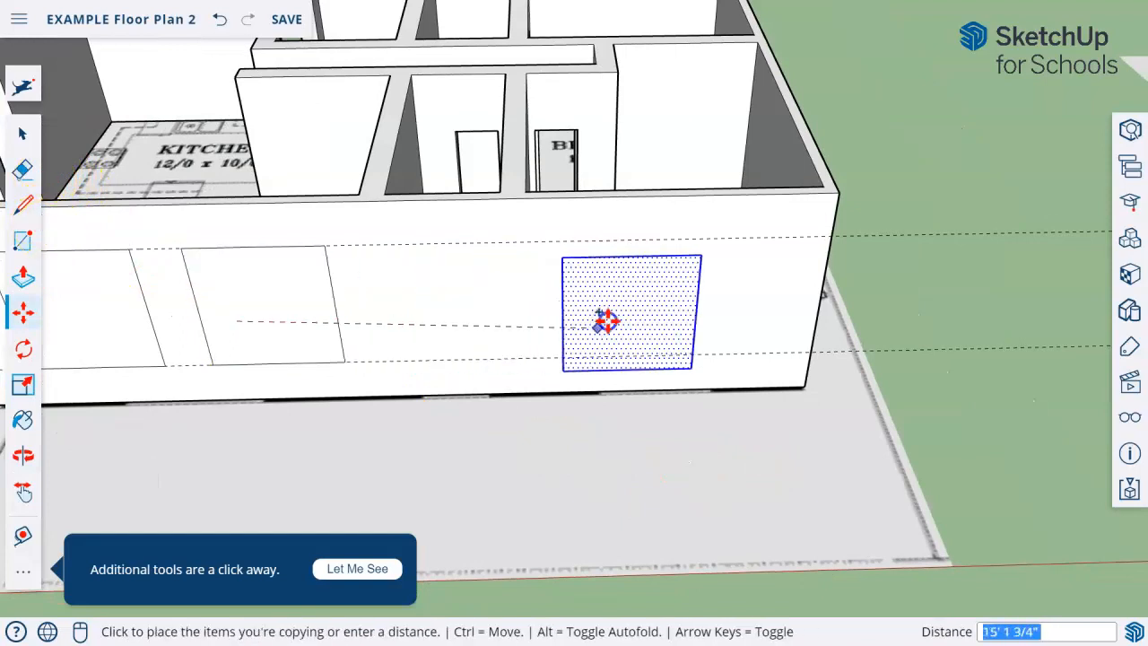
{"action": "left_click", "coordinate": [634, 312]}
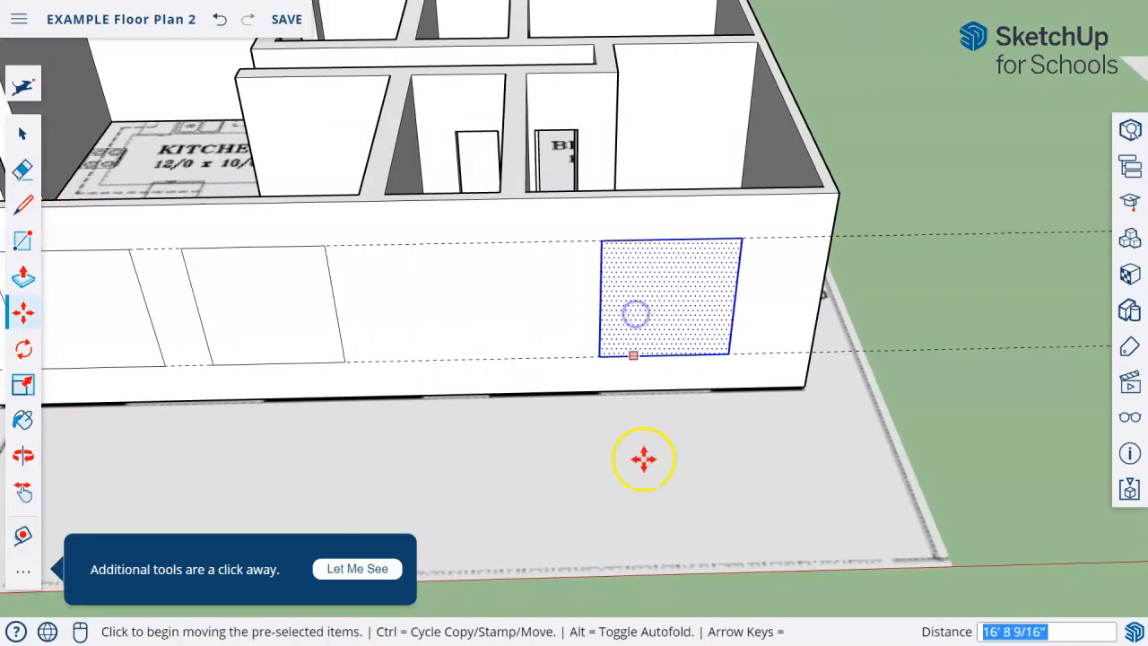
Draw a small window rectangle about 3' 7" by 1' under the upper guide, between the second and last front windows
{"action": "middle_click_drag", "start_coordinate": [507, 489], "coordinate": [574, 433]}
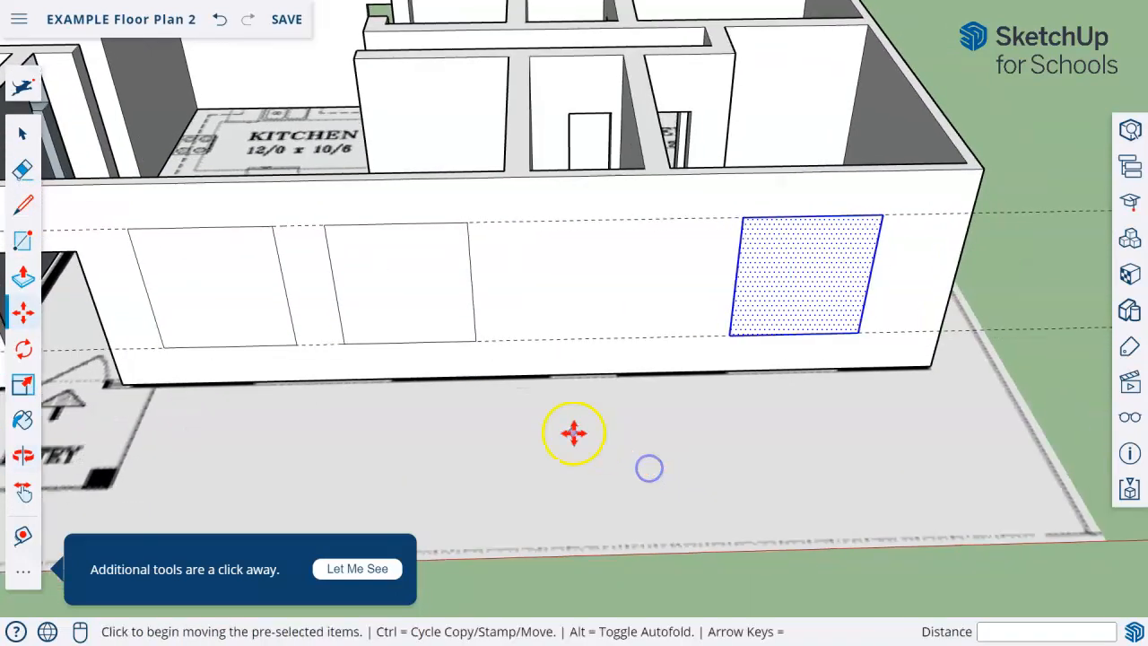
{"action": "left_click", "coordinate": [24, 242]}
{"action": "middle_click_drag", "start_coordinate": [630, 203], "coordinate": [557, 198]}
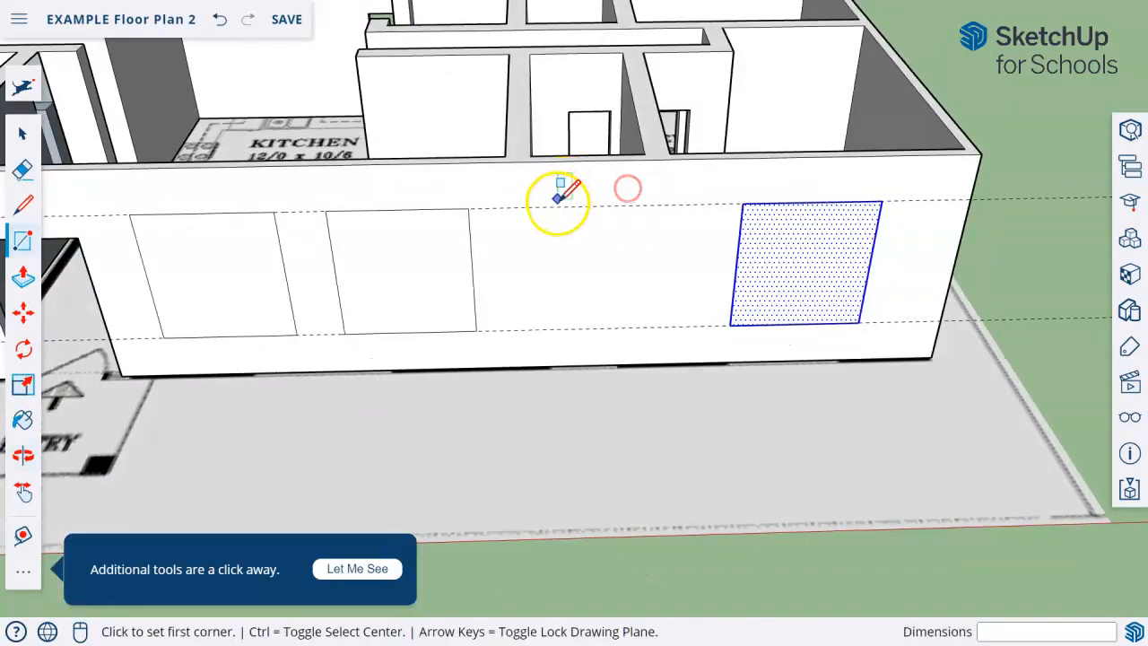
{"action": "left_click", "coordinate": [546, 207]}
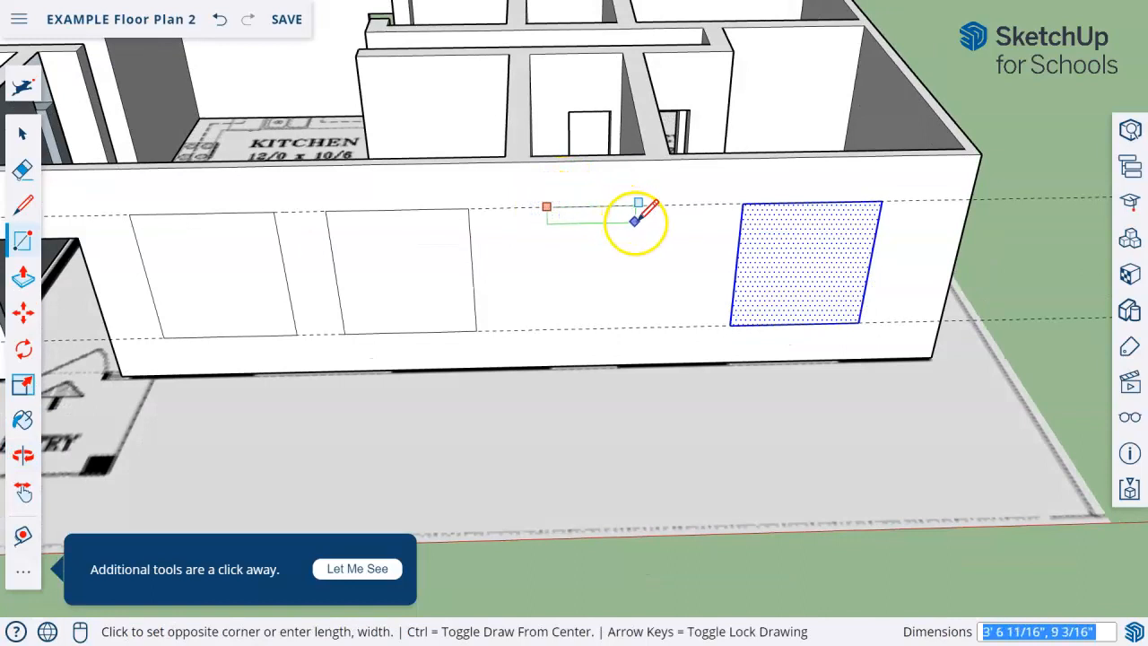
{"action": "left_click", "coordinate": [638, 226]}
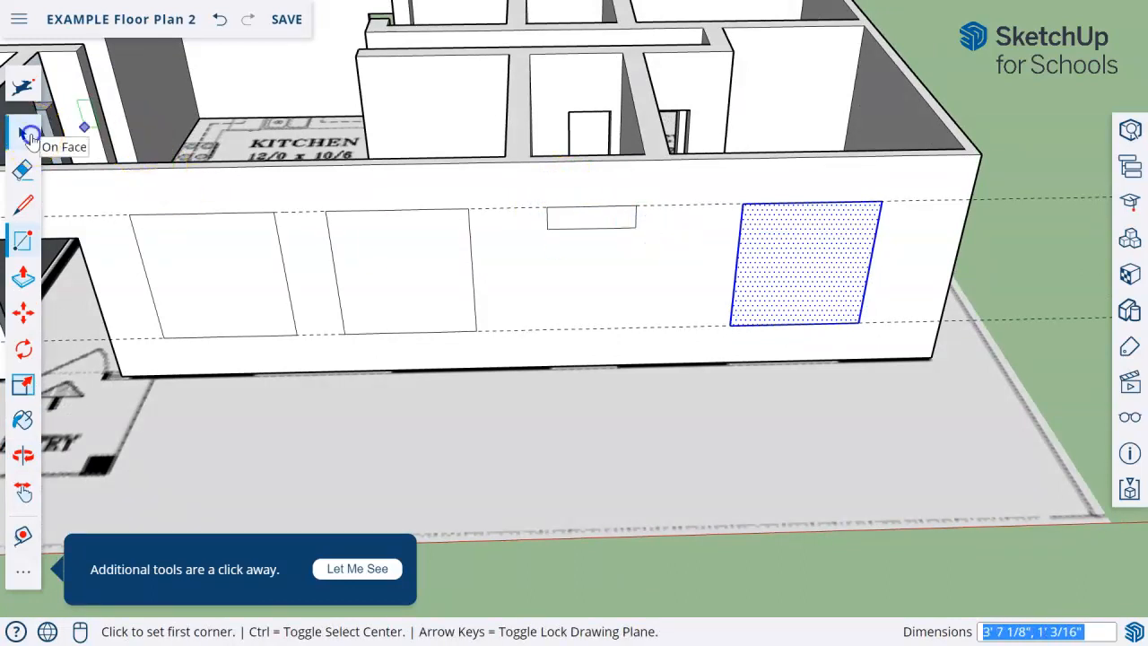
{"action": "left_click", "coordinate": [23, 132]}
{"action": "left_click", "coordinate": [1049, 326]}
Push the four window rectangles 6" through the front wall to open the windows
{"action": "mouse_move", "coordinate": [897, 403]}
{"action": "middle_mouse_down"}
{"action": "mouse_move", "coordinate": [687, 425]}
{"action": "mouse_move", "coordinate": [374, 371]}
{"action": "mouse_move", "coordinate": [359, 346]}
{"action": "mouse_move", "coordinate": [767, 429]}
{"action": "mouse_move", "coordinate": [694, 600]}
{"action": "mouse_move", "coordinate": [787, 343]}
{"action": "mouse_move", "coordinate": [996, 380]}
{"action": "middle_mouse_up"}
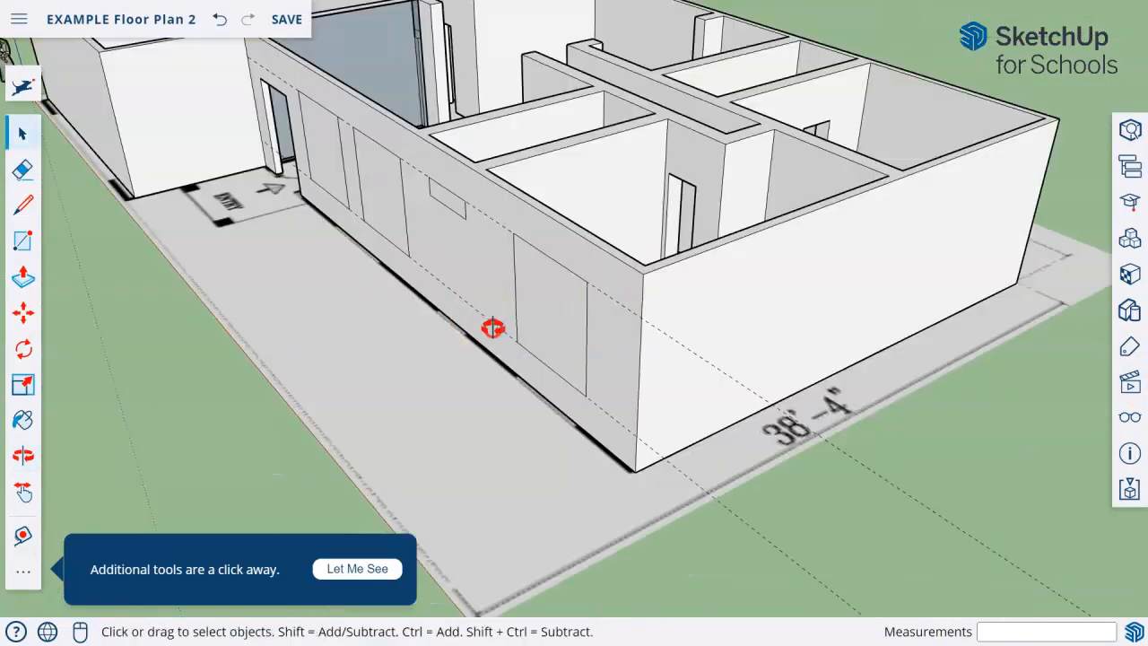
{"action": "middle_click_drag", "start_coordinate": [493, 328], "coordinate": [696, 376]}
{"action": "middle_click_drag", "start_coordinate": [268, 351], "coordinate": [412, 398]}
{"action": "scroll", "coordinate": [246, 359], "scroll_direction": "up", "scroll_amount": 4}
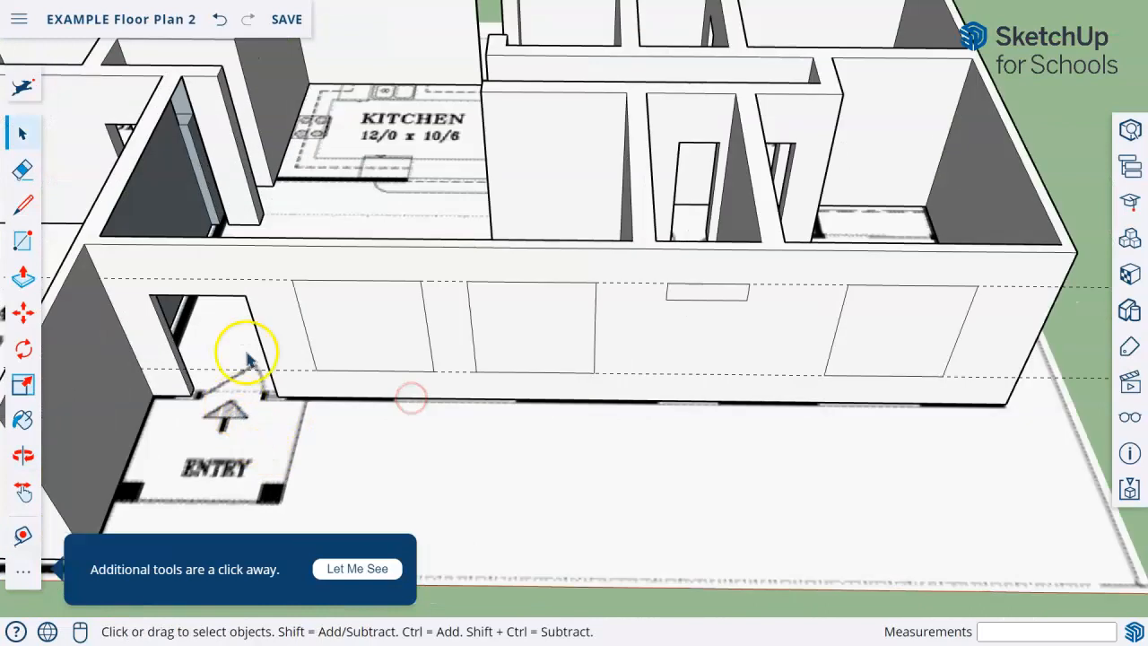
{"action": "left_click", "coordinate": [24, 277]}
{"action": "middle_click_drag", "start_coordinate": [303, 335], "coordinate": [358, 332]}
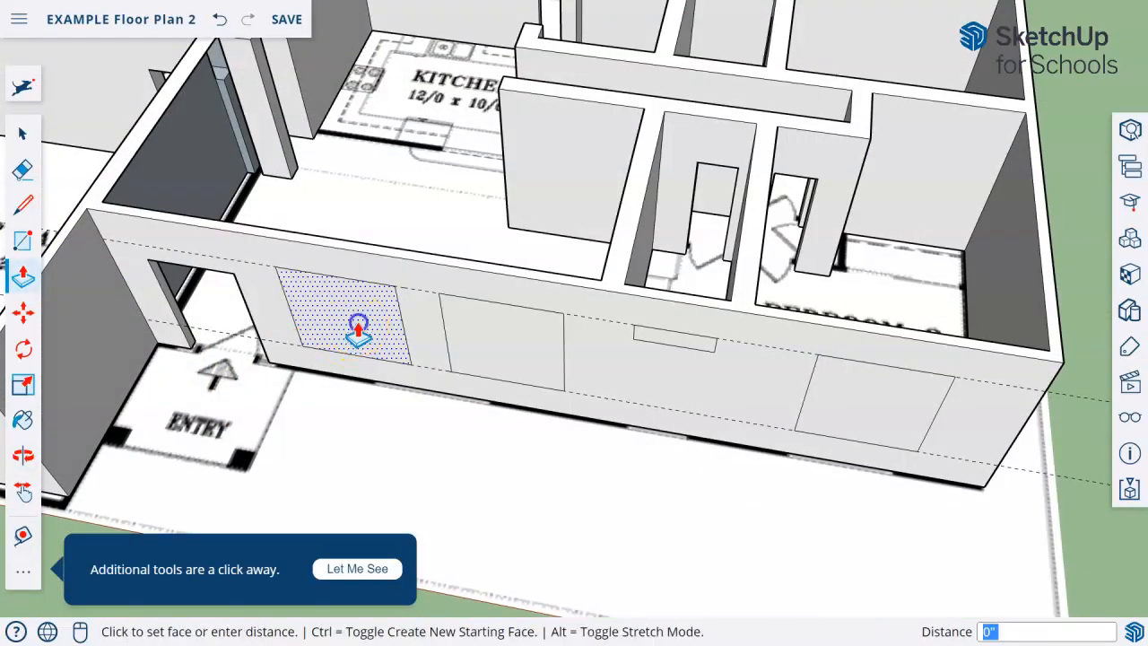
{"action": "left_click", "coordinate": [422, 258]}
{"action": "left_click", "coordinate": [487, 333]}
{"action": "left_click", "coordinate": [561, 277]}
{"action": "left_click", "coordinate": [668, 338]}
{"action": "left_click", "coordinate": [711, 305]}
{"action": "left_click", "coordinate": [853, 397]}
{"action": "left_click", "coordinate": [860, 477]}
Place a guide 2' above the base edge of the 38'-4" end wall and another below its top edge
{"action": "middle_click_drag", "start_coordinate": [865, 480], "coordinate": [102, 320]}
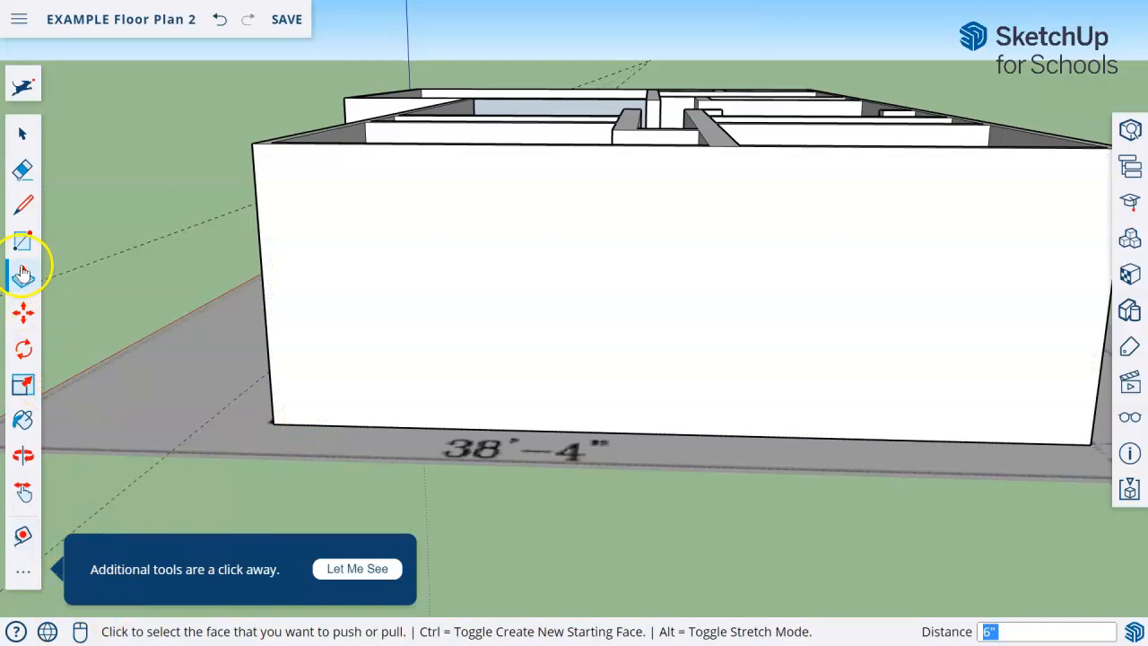
{"action": "left_click", "coordinate": [19, 538]}
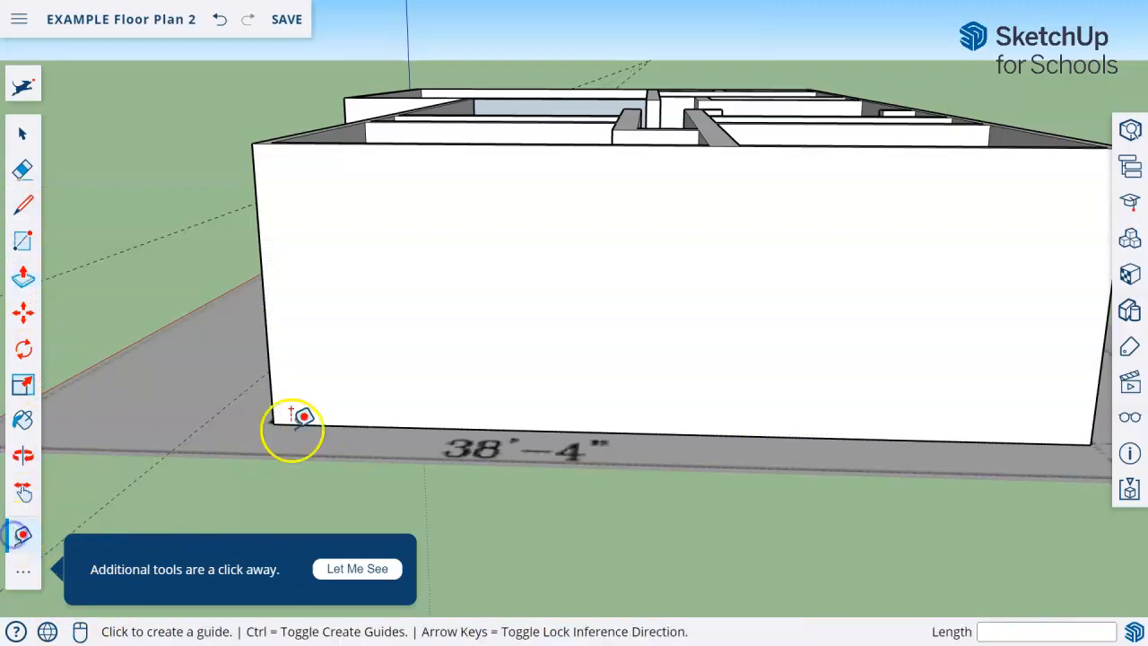
{"action": "left_click", "coordinate": [290, 424]}
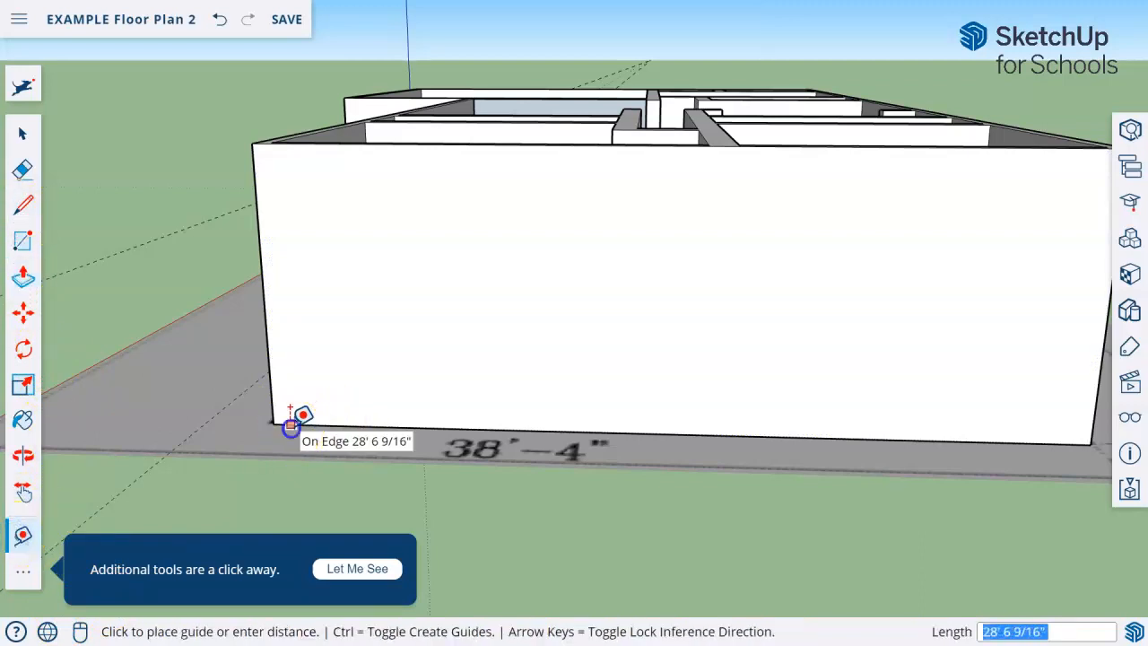
{"action": "left_click", "coordinate": [278, 371]}
{"action": "left_click", "coordinate": [467, 143]}
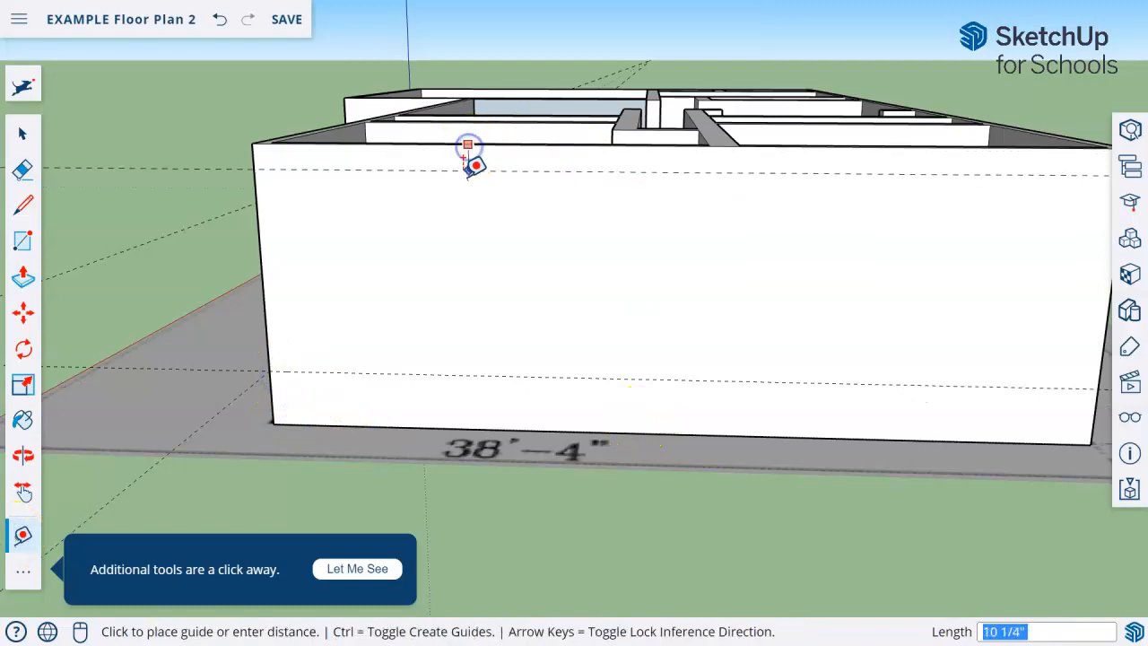
{"action": "left_click", "coordinate": [463, 204]}
Place horizontal guides on the back wall 2' above its base edge and 2' below its top edge
{"action": "scroll", "coordinate": [747, 538], "scroll_direction": "down", "scroll_amount": 1}
{"action": "middle_click_drag", "start_coordinate": [815, 458], "coordinate": [228, 439]}
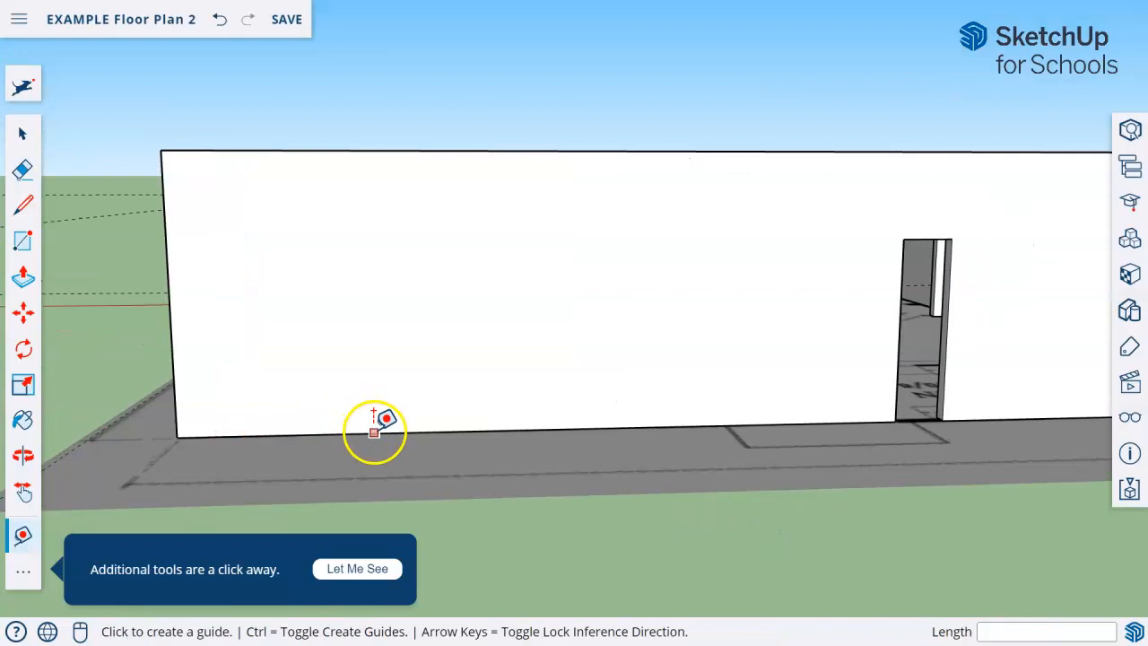
{"action": "left_click", "coordinate": [374, 432]}
{"action": "left_click", "coordinate": [380, 380]}
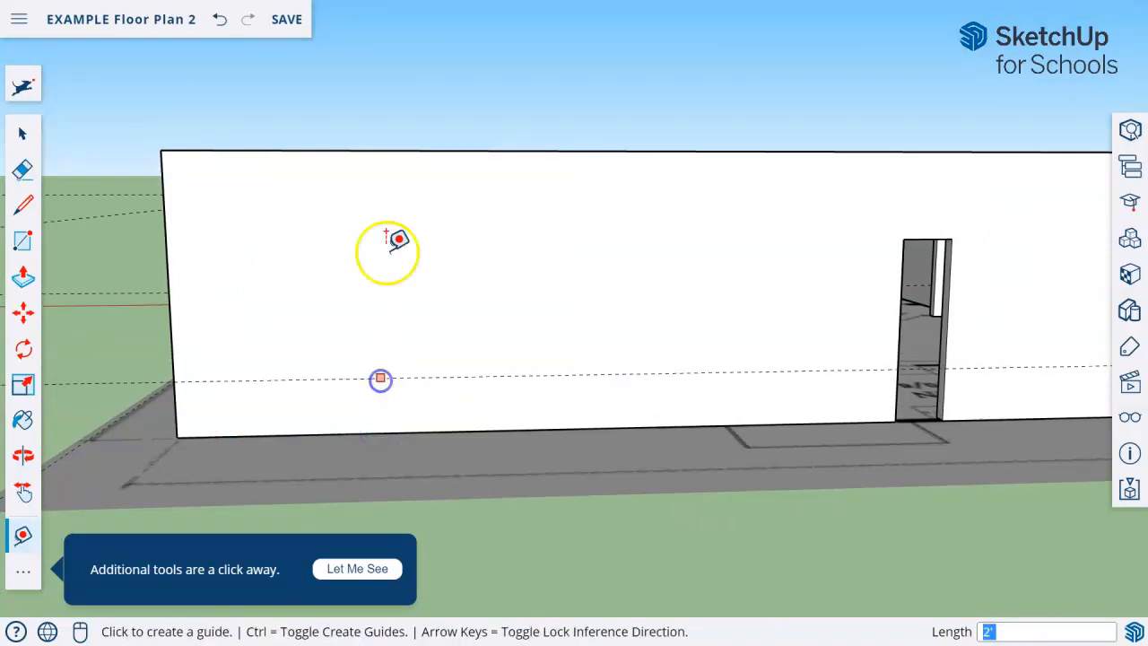
{"action": "left_click", "coordinate": [377, 153]}
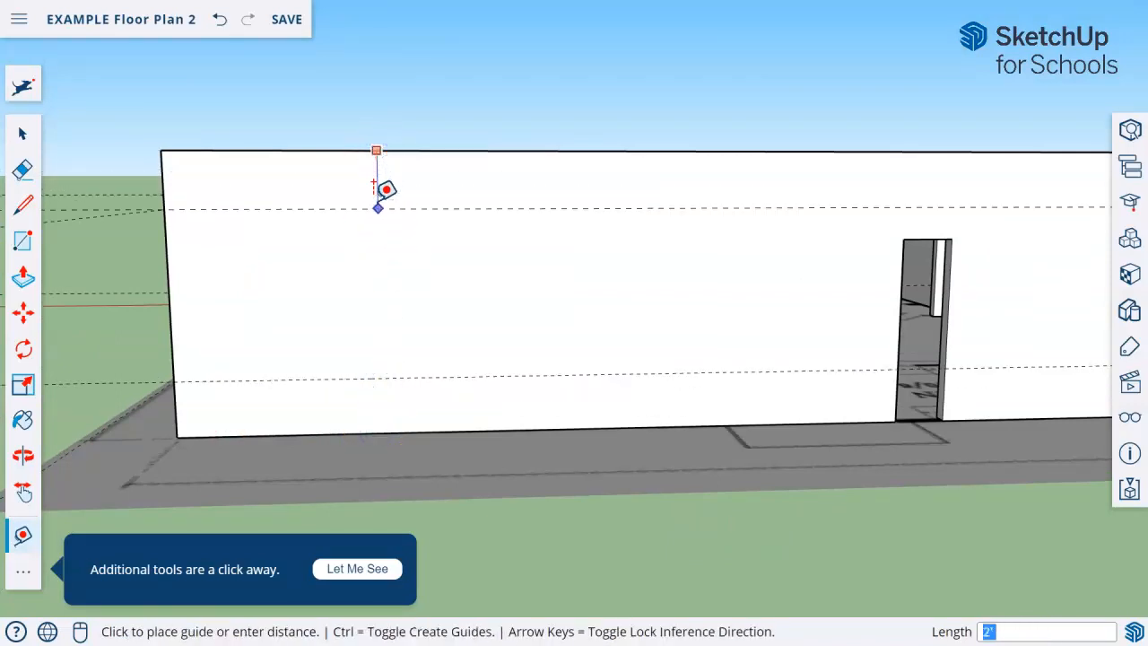
{"action": "left_click", "coordinate": [376, 204]}
Try placing a guide 2' above the base edge of the garage-side end wall, viewed from low down
{"action": "middle_click_drag", "start_coordinate": [789, 453], "coordinate": [538, 479]}
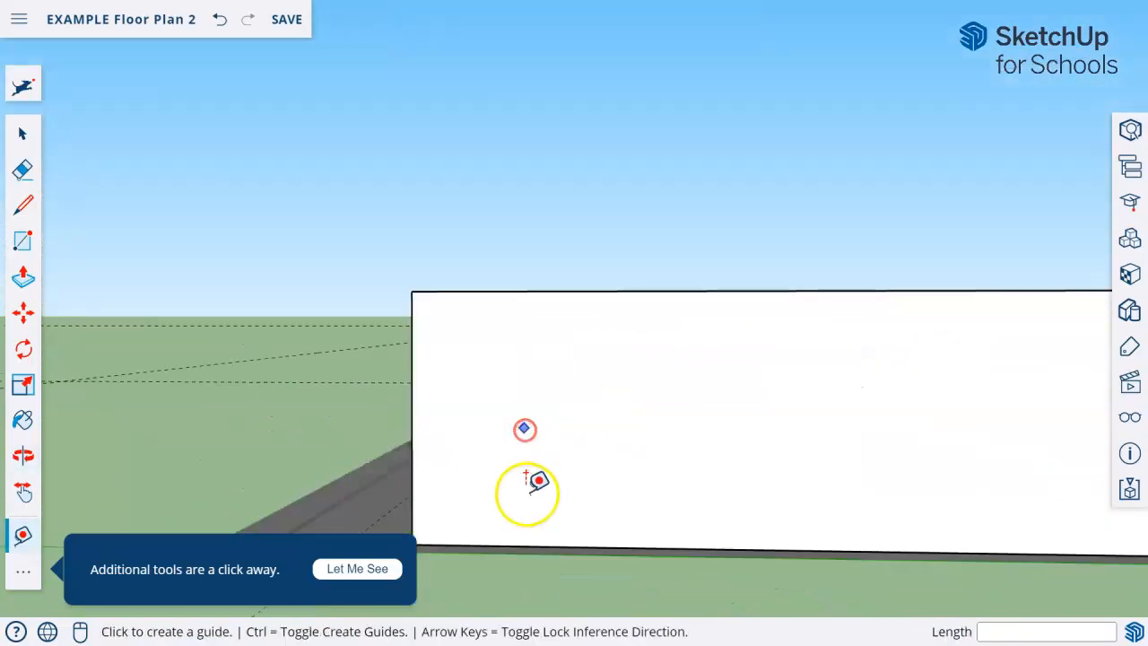
{"action": "left_click", "coordinate": [524, 538]}
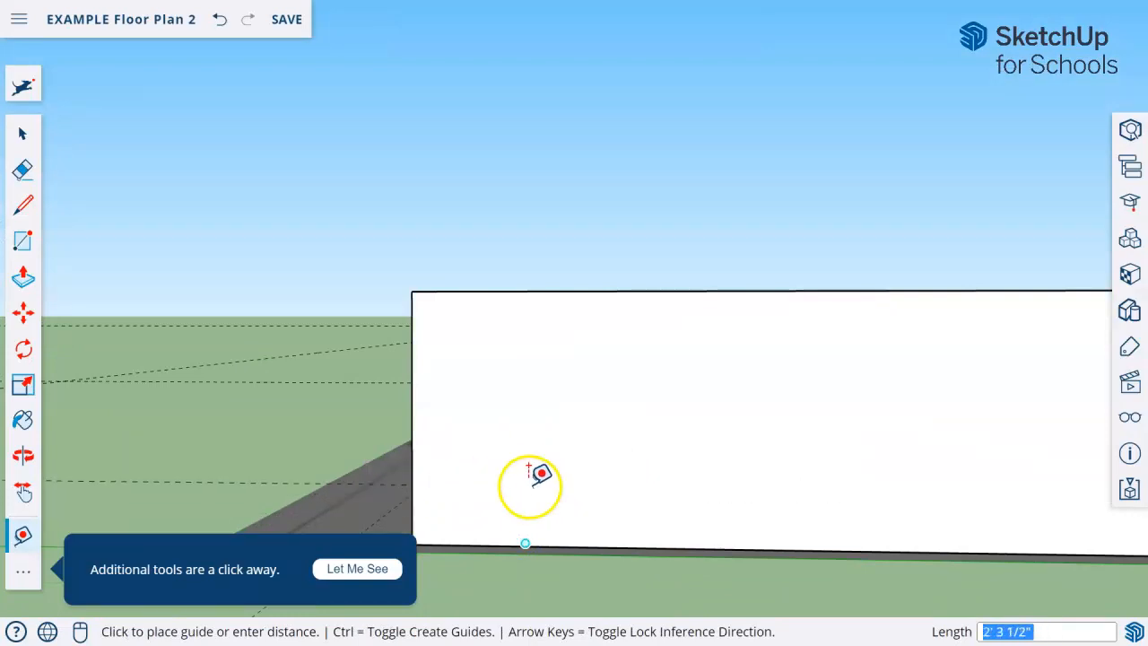
{"action": "middle_click_drag", "start_coordinate": [531, 457], "coordinate": [561, 402]}
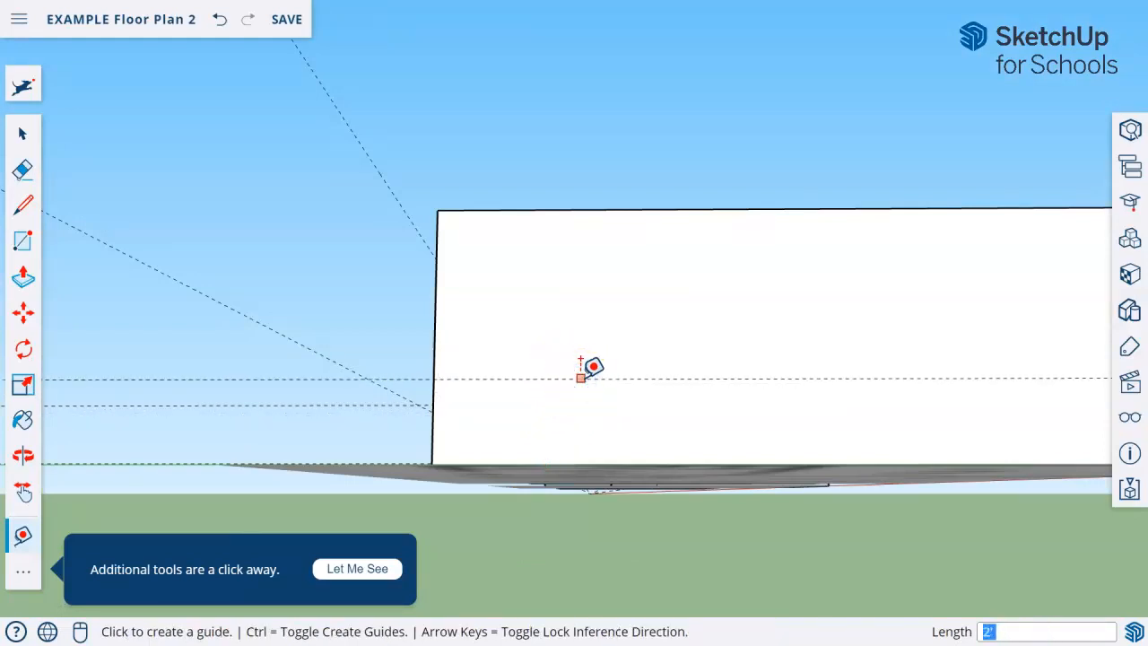
{"action": "middle_click_drag", "start_coordinate": [560, 395], "coordinate": [603, 460]}
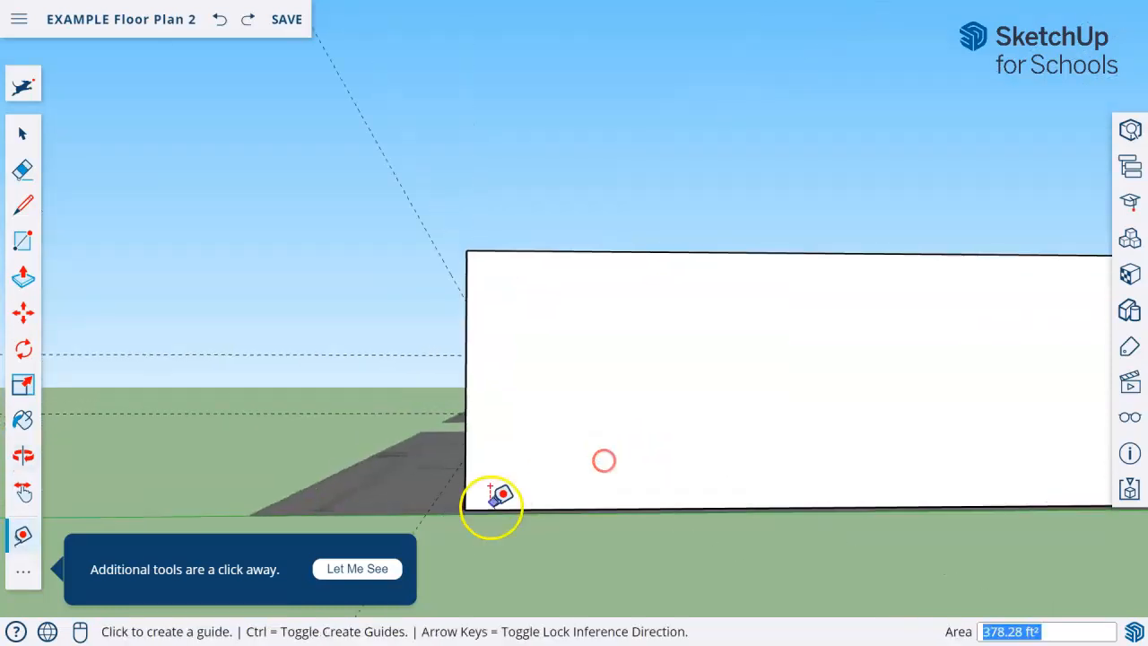
Place a guide 2' above the base edge of the garage-side end wall
{"action": "left_click", "coordinate": [478, 507]}
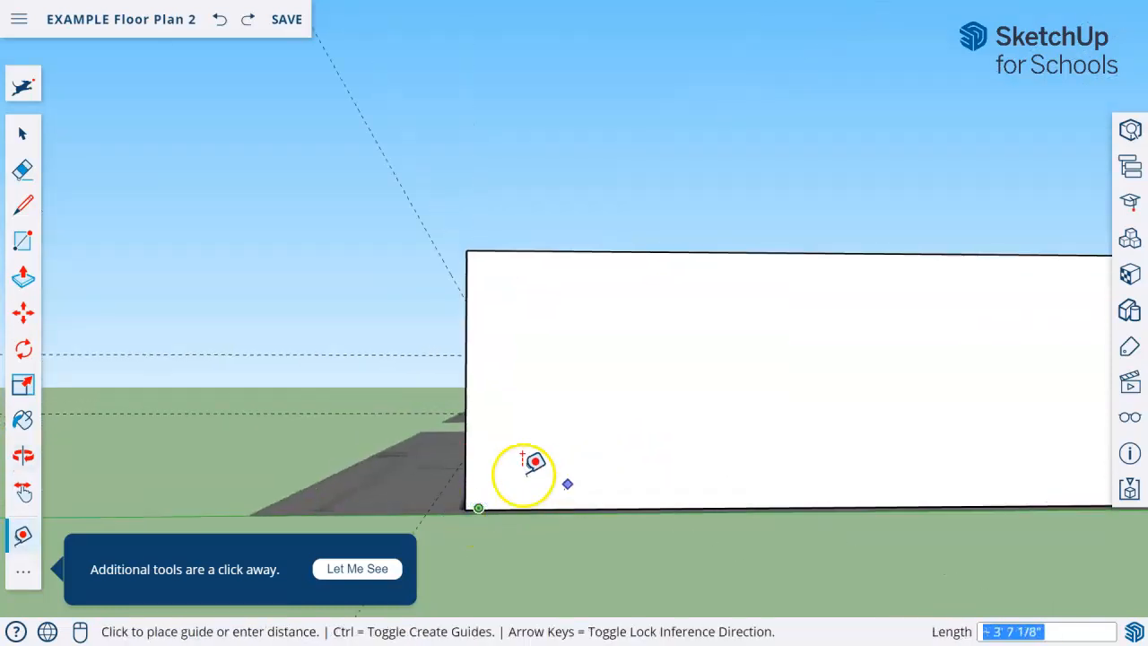
{"action": "left_click", "coordinate": [575, 503]}
{"action": "middle_click_drag", "start_coordinate": [575, 503], "coordinate": [565, 455]}
{"action": "left_click", "coordinate": [583, 539]}
{"action": "left_click_drag", "start_coordinate": [599, 523], "coordinate": [594, 484]}
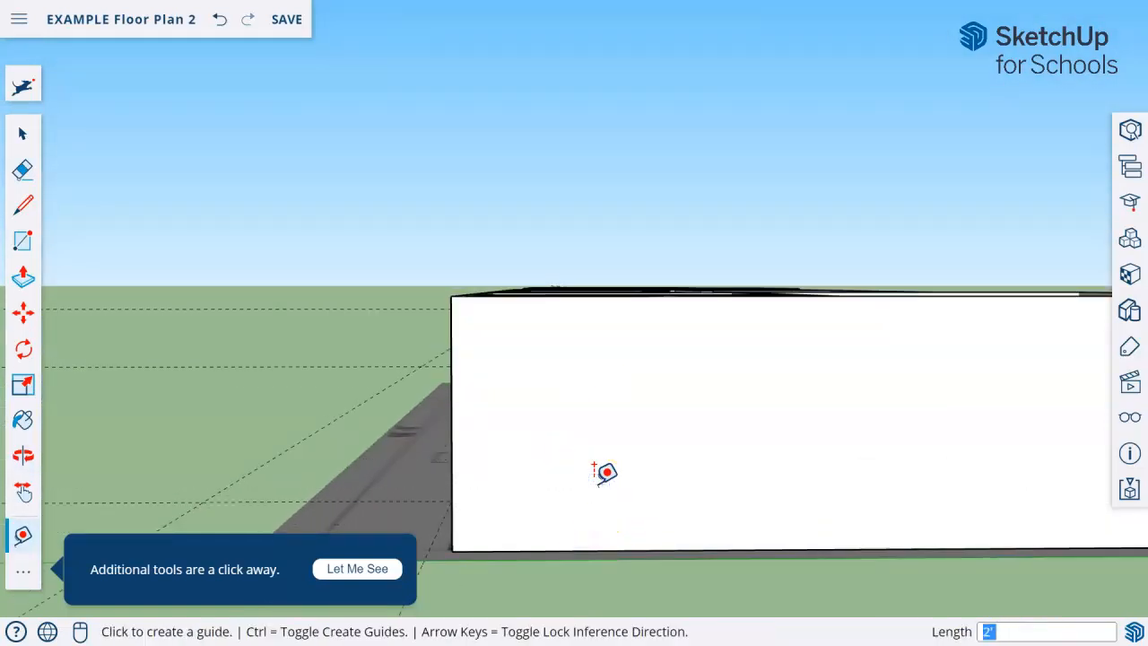
{"action": "left_click", "coordinate": [461, 549]}
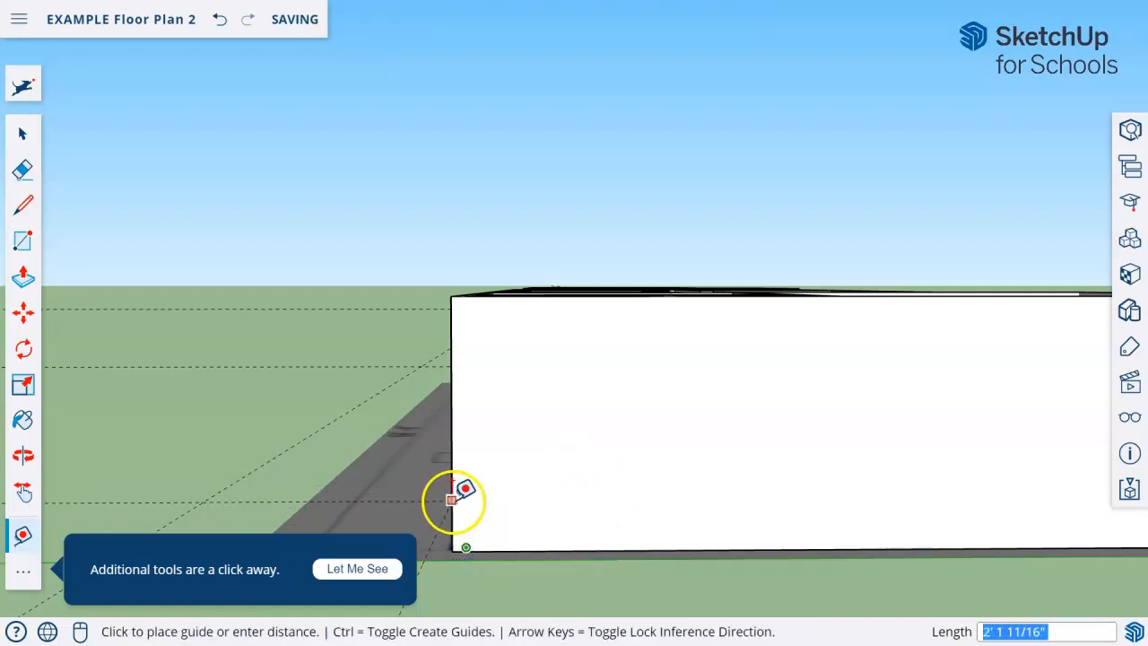
{"action": "middle_click_drag", "start_coordinate": [469, 485], "coordinate": [848, 489]}
Examine the guides on the back and end walls and the room layout from several sides, with the Rectangle tool ready
{"action": "left_click", "coordinate": [354, 352]}
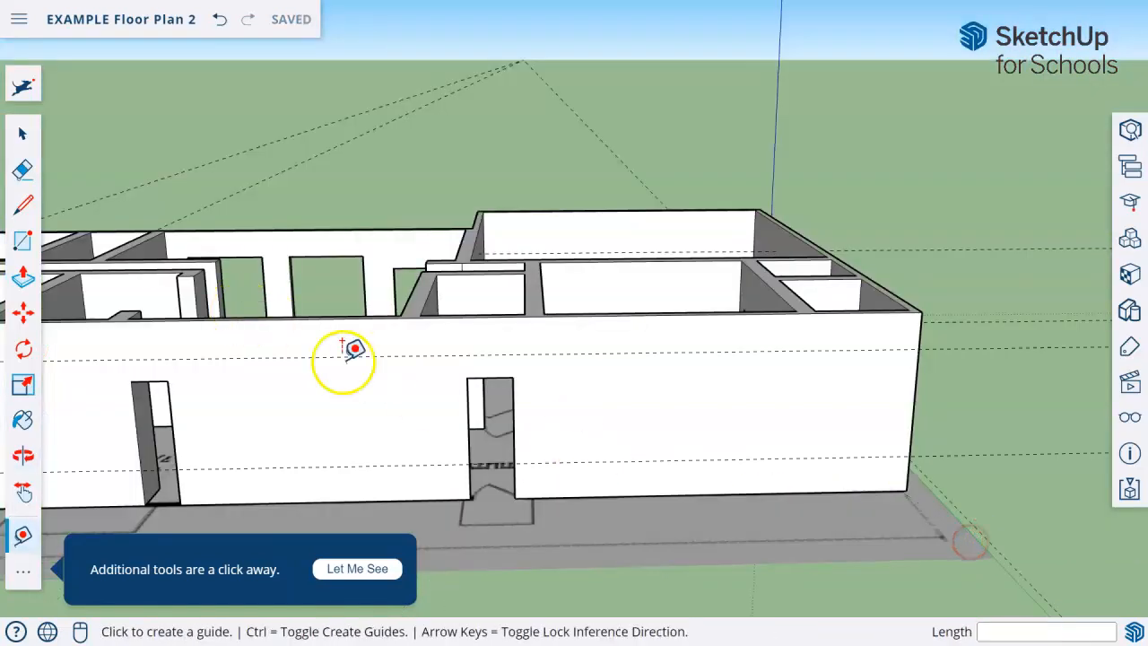
{"action": "scroll", "coordinate": [374, 440], "scroll_direction": "down", "scroll_amount": 3}
{"action": "middle_click_drag", "start_coordinate": [374, 440], "coordinate": [933, 504]}
{"action": "middle_click_drag", "start_coordinate": [834, 478], "coordinate": [720, 507]}
{"action": "scroll", "coordinate": [681, 518], "scroll_direction": "up", "scroll_amount": 3}
{"action": "scroll", "coordinate": [639, 529], "scroll_direction": "down", "scroll_amount": 3}
{"action": "middle_click_drag", "start_coordinate": [602, 454], "coordinate": [613, 374]}
{"action": "scroll", "coordinate": [325, 377], "scroll_direction": "up", "scroll_amount": 2}
{"action": "middle_click_drag", "start_coordinate": [313, 354], "coordinate": [272, 374]}
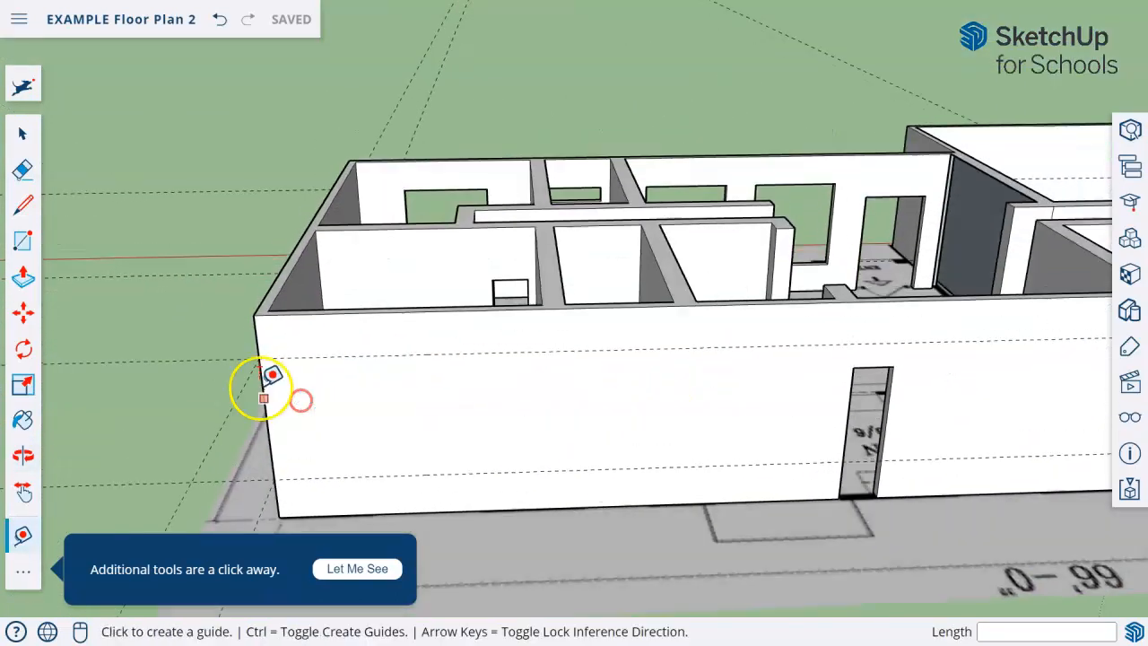
{"action": "left_click", "coordinate": [24, 246]}
{"action": "middle_click_drag", "start_coordinate": [309, 429], "coordinate": [358, 538]}
{"action": "middle_click_drag", "start_coordinate": [497, 268], "coordinate": [965, 326]}
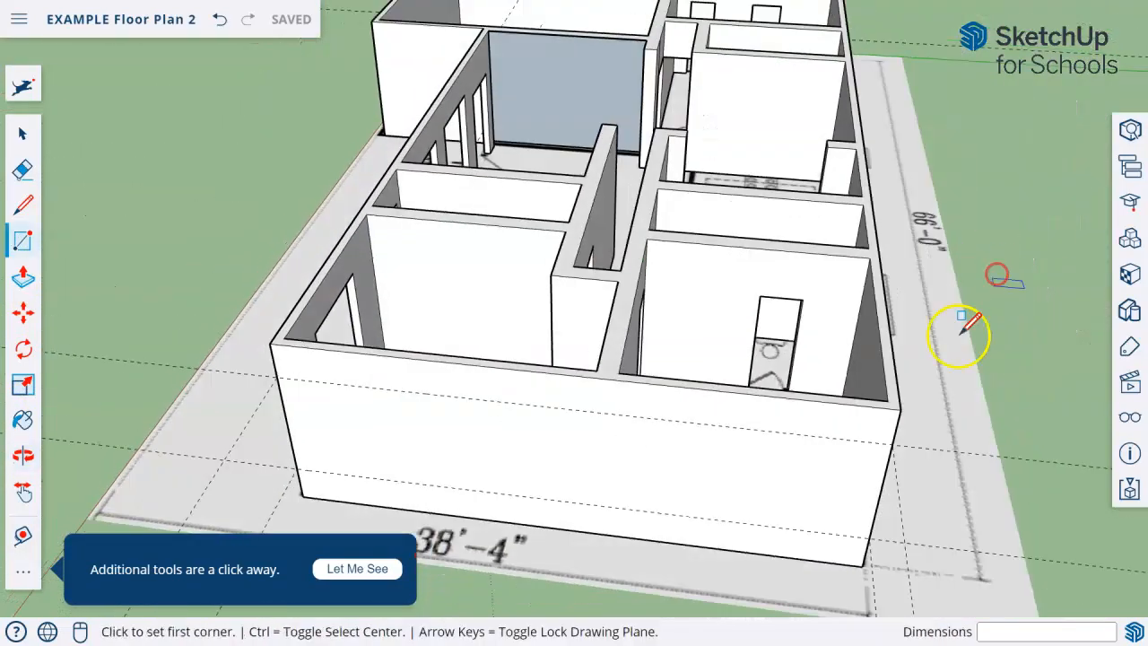
Try sliding the floor plan image 2' outward beyond the 38'-4" end wall, and undo the move
{"action": "left_click", "coordinate": [24, 131]}
{"action": "scroll", "coordinate": [449, 511], "scroll_direction": "down", "scroll_amount": 2}
{"action": "middle_click_drag", "start_coordinate": [505, 538], "coordinate": [651, 484]}
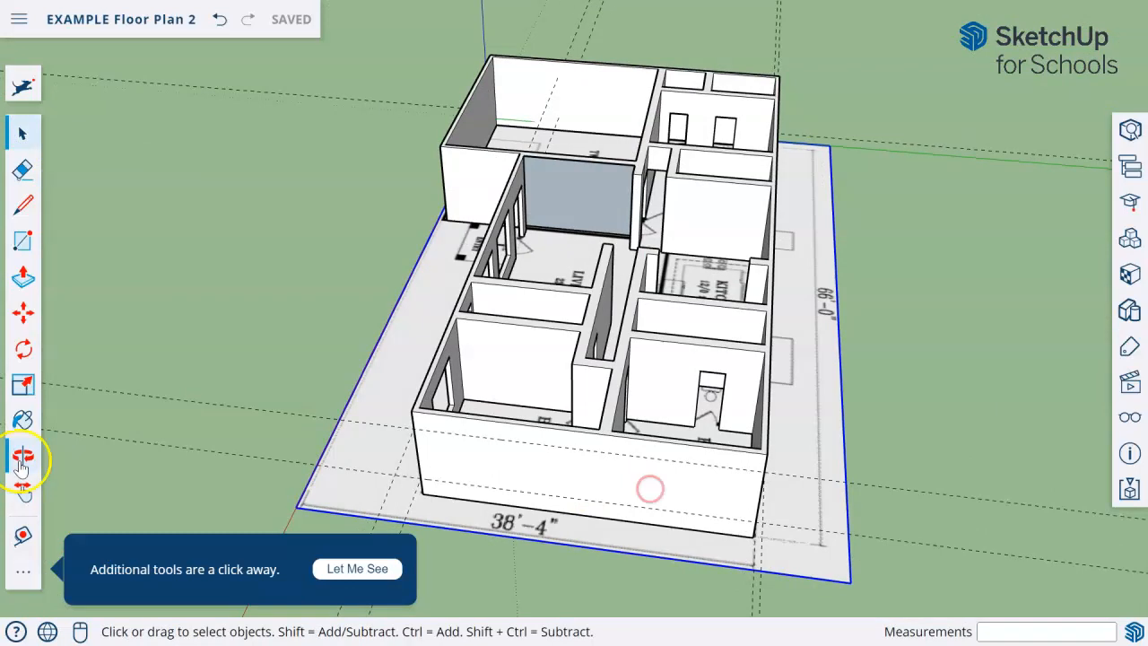
{"action": "key", "text": "m"}
{"action": "left_click", "coordinate": [487, 525]}
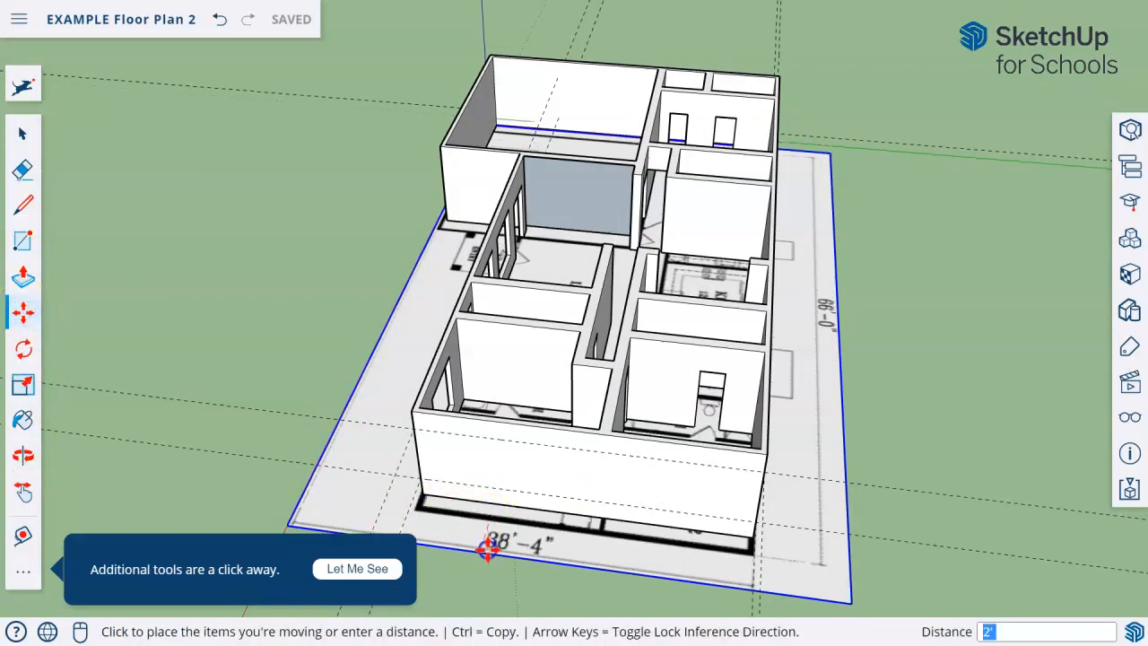
{"action": "left_click", "coordinate": [487, 548]}
{"action": "key", "text": "ctrl+z"}
Draw a window rectangle about 6' by 4' 8 1/2" between the guides near one corner of the 38'-4" end wall
{"action": "middle_click_drag", "start_coordinate": [529, 463], "coordinate": [628, 371]}
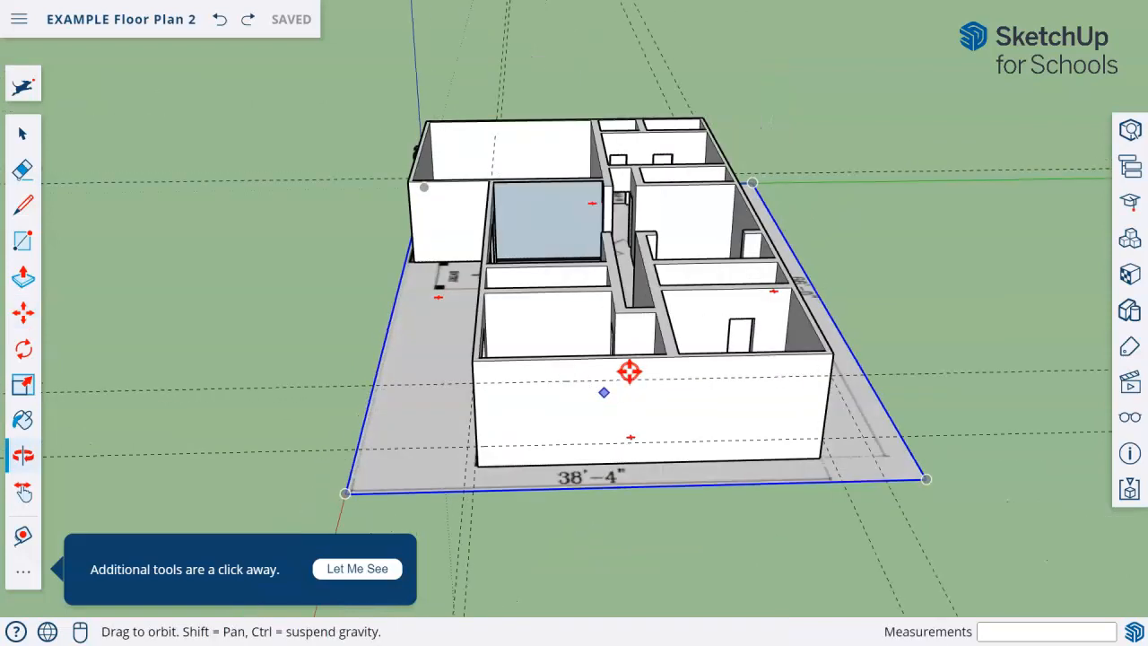
{"action": "scroll", "coordinate": [630, 371], "scroll_direction": "up", "scroll_amount": 2}
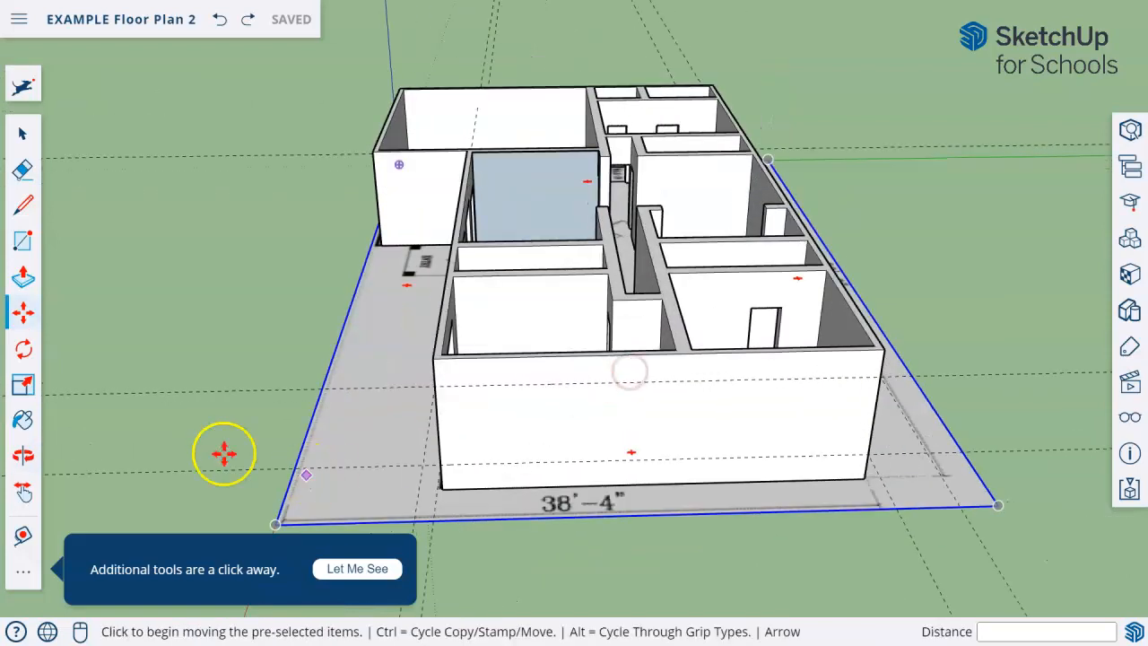
{"action": "left_click", "coordinate": [22, 242]}
{"action": "scroll", "coordinate": [615, 415], "scroll_direction": "up", "scroll_amount": 3}
{"action": "left_click", "coordinate": [428, 366]}
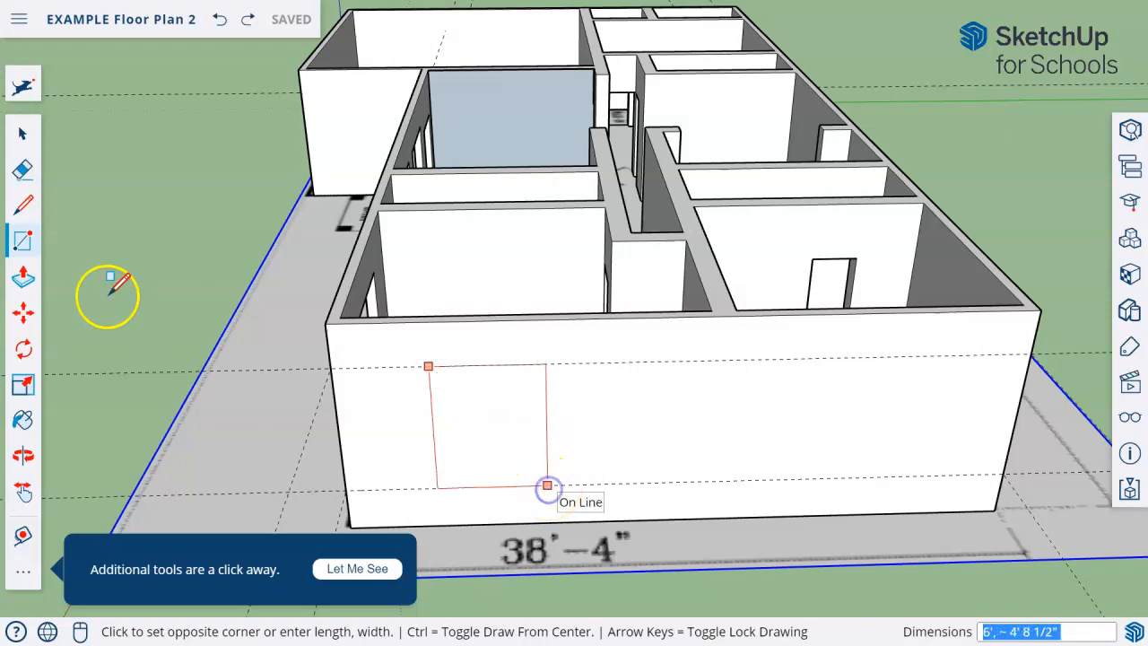
{"action": "left_click", "coordinate": [547, 485]}
Copy the end wall's window rectangle about 16' 7" along the guides toward the wall's other corner
{"action": "key", "text": "space"}
{"action": "left_click", "coordinate": [469, 392]}
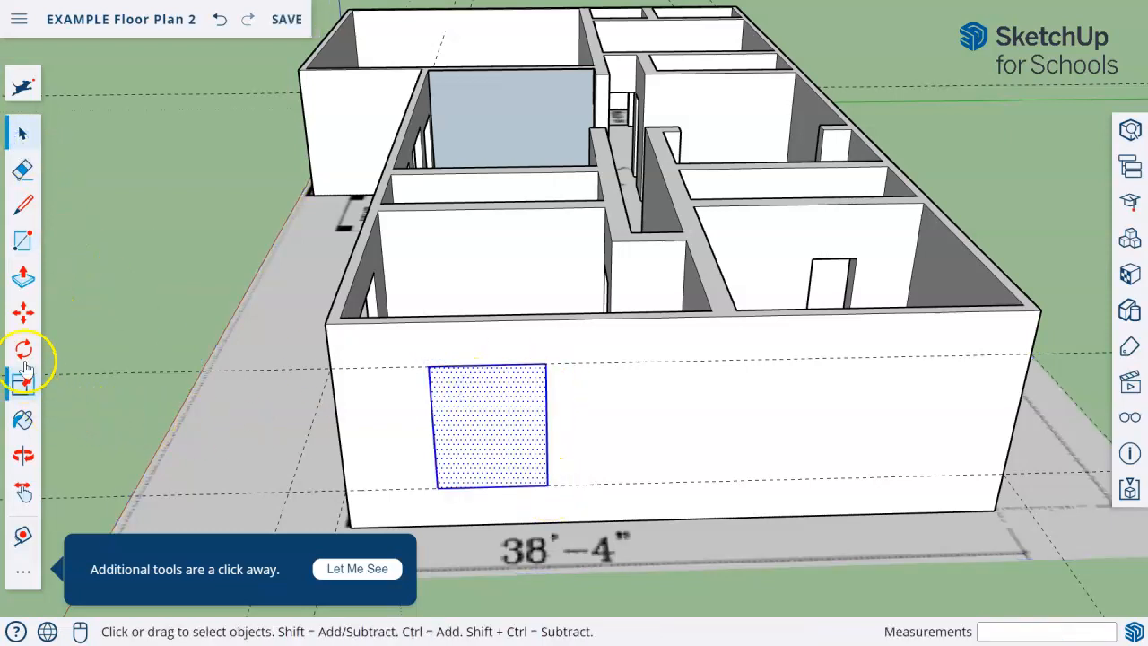
{"action": "left_click", "coordinate": [24, 312]}
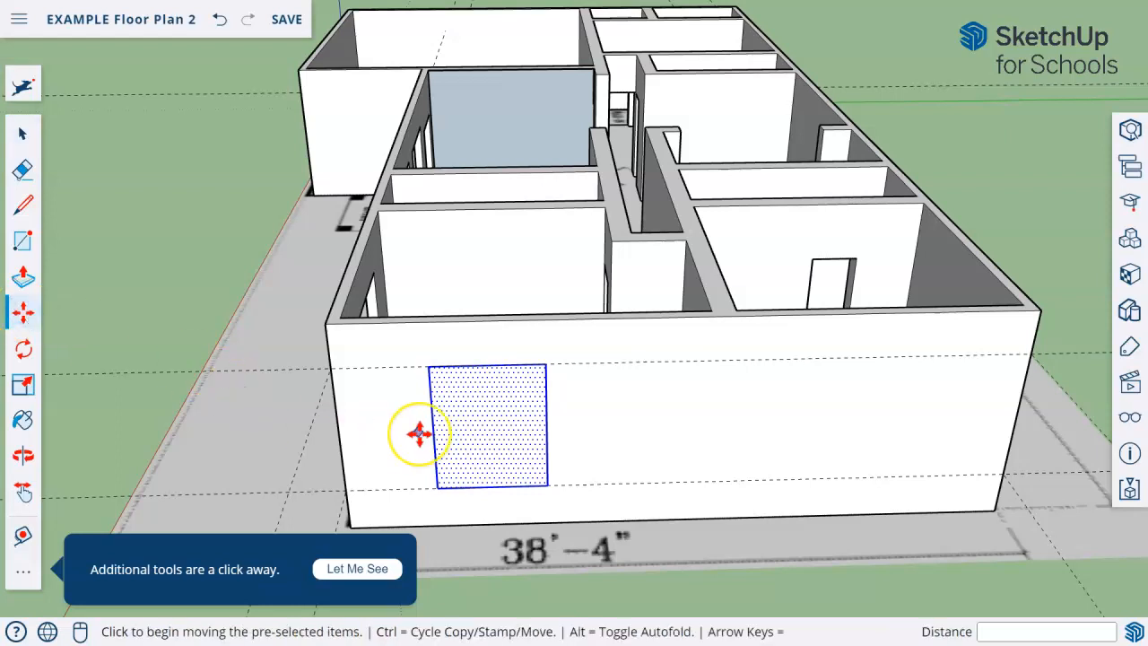
{"action": "left_click", "coordinate": [496, 435]}
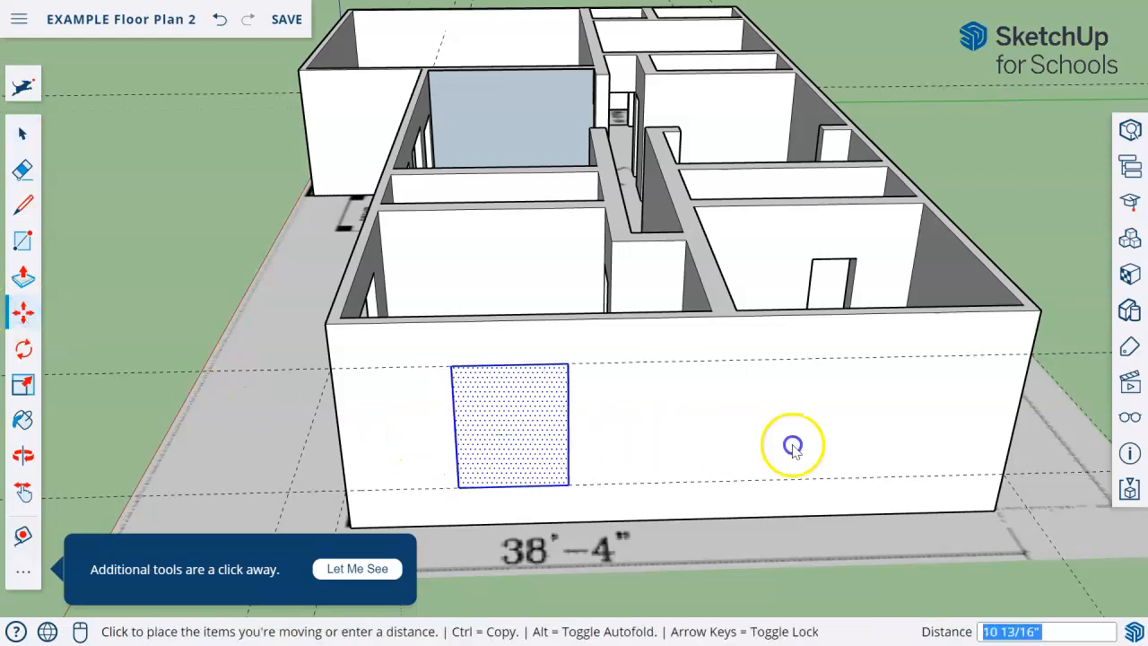
{"action": "key", "text": "ctrl"}
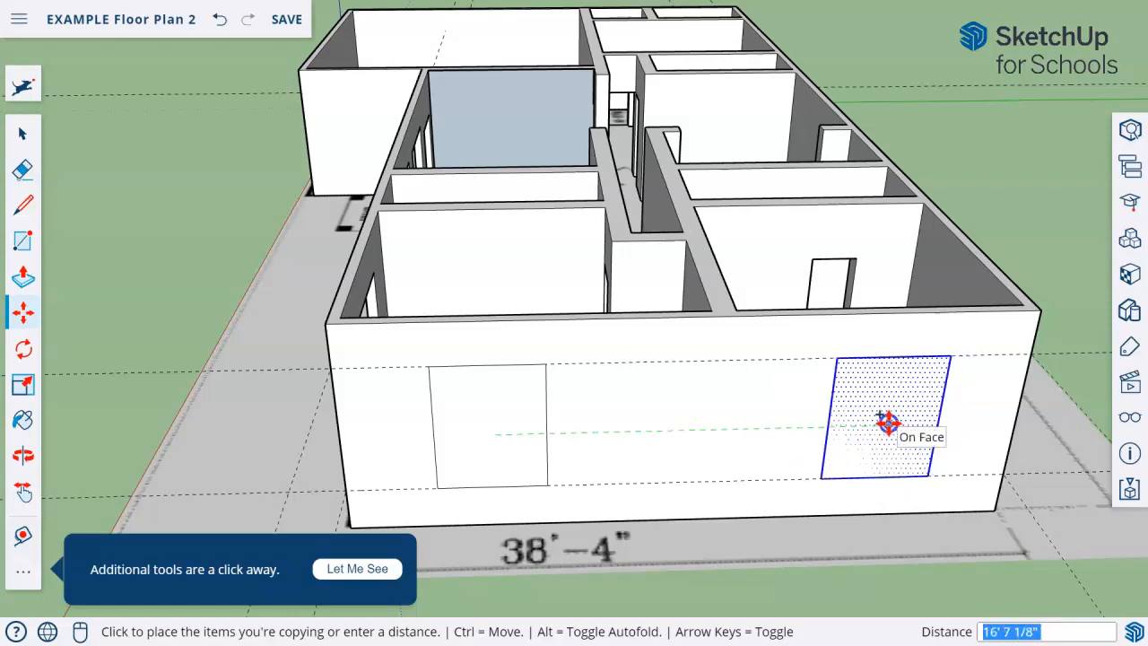
{"action": "left_click", "coordinate": [888, 425]}
Draw a window rectangle about 6' by 4' 10" between the guides on the back wall near the bedroom corner
{"action": "middle_click_drag", "start_coordinate": [891, 503], "coordinate": [305, 451]}
{"action": "middle_click_drag", "start_coordinate": [247, 391], "coordinate": [161, 385]}
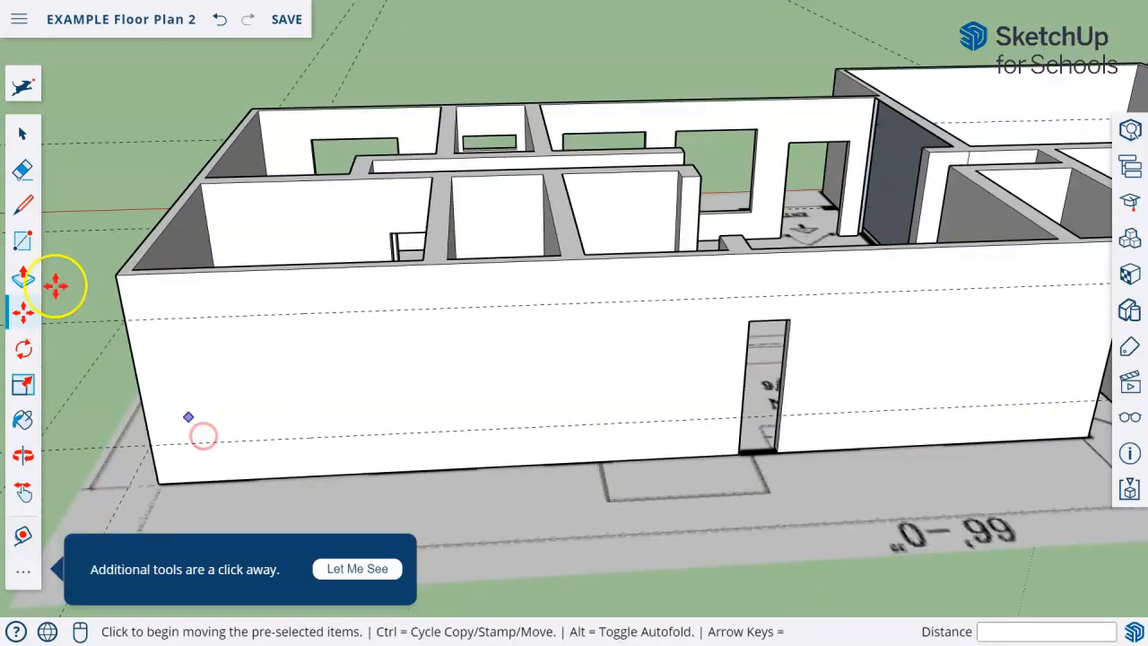
{"action": "left_click", "coordinate": [23, 240]}
{"action": "left_click", "coordinate": [200, 316]}
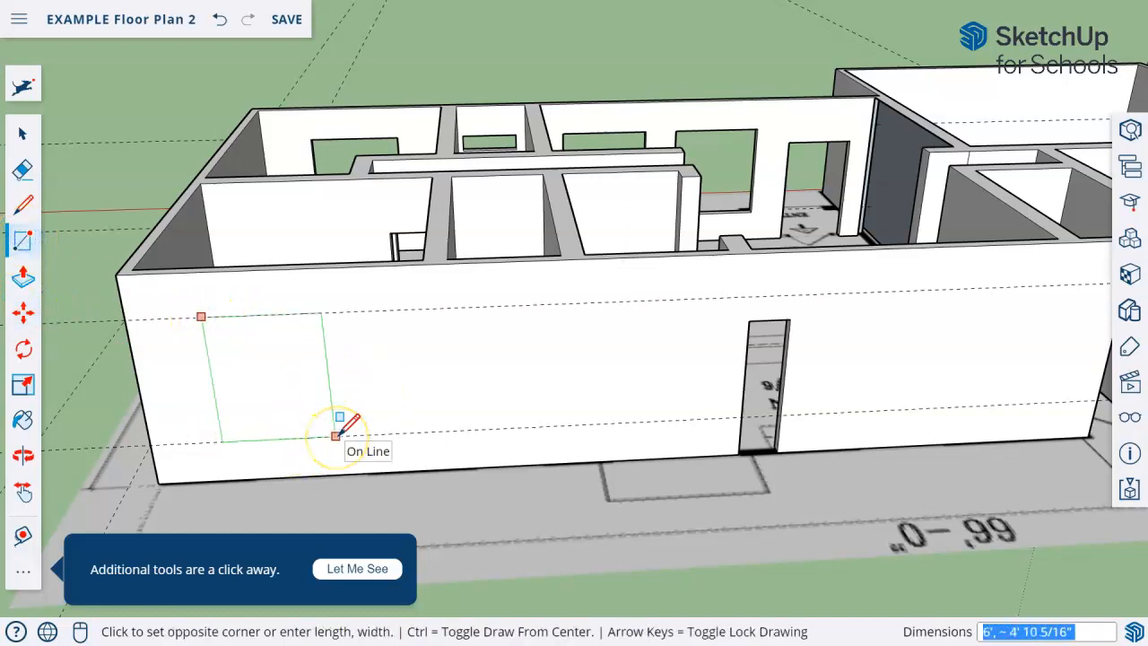
{"action": "left_click", "coordinate": [335, 435]}
{"action": "middle_click_drag", "start_coordinate": [556, 439], "coordinate": [545, 339]}
Copy the back wall's window rectangle about 16' 9" along the guides to just beside the back door opening
{"action": "left_click", "coordinate": [22, 136]}
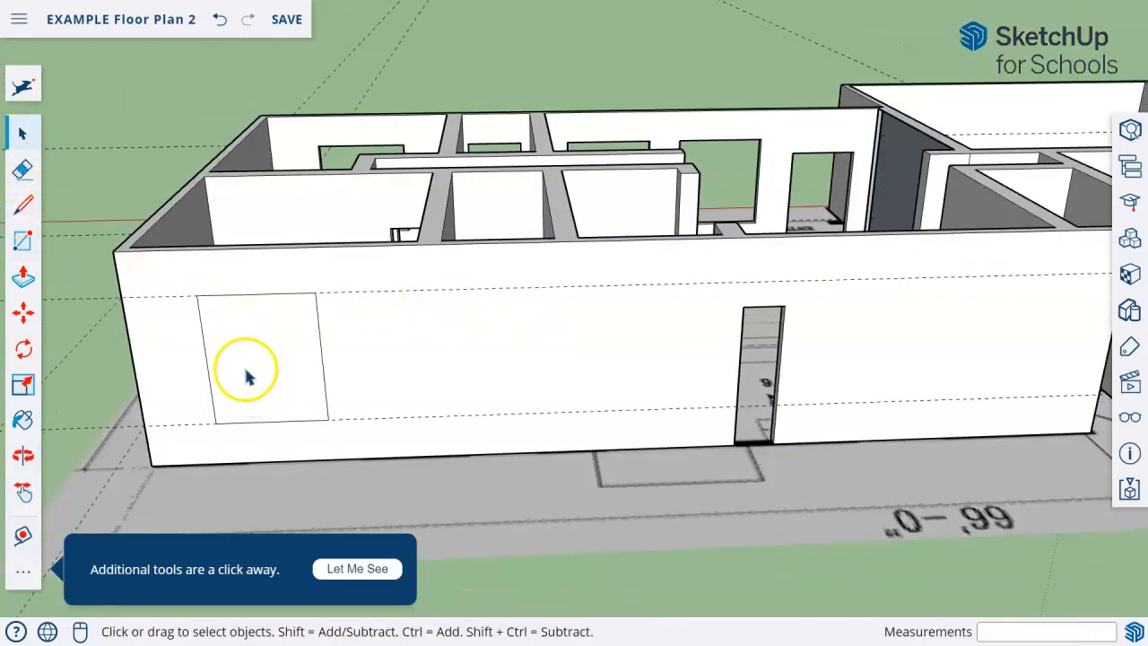
{"action": "double_click", "coordinate": [245, 374]}
{"action": "key", "text": "m"}
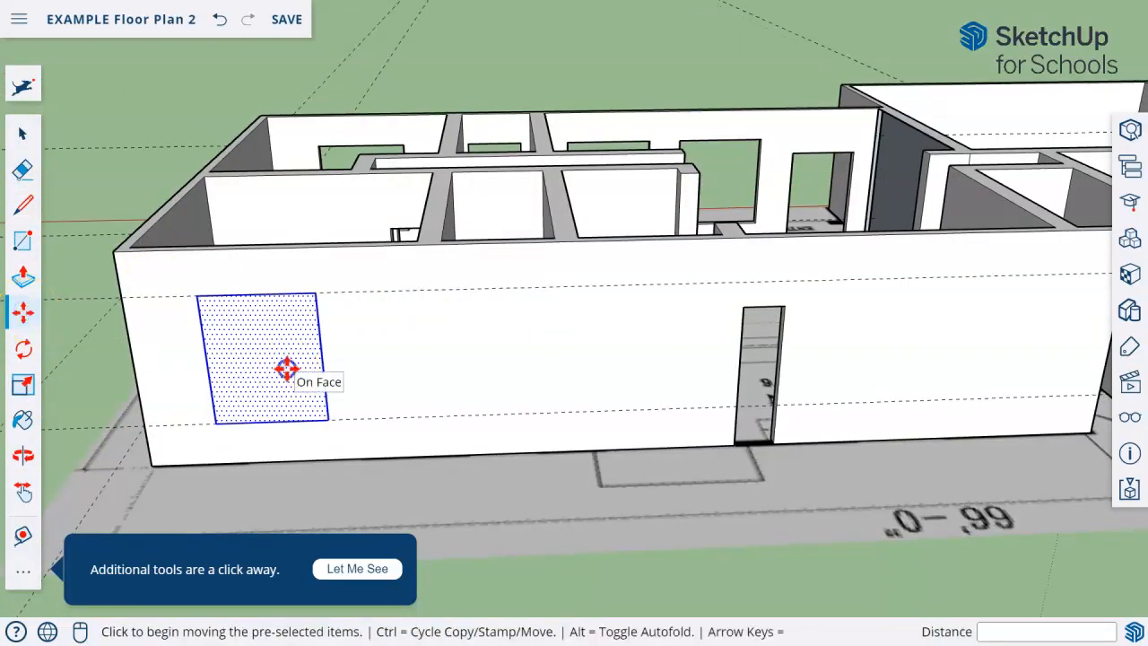
{"action": "left_click", "coordinate": [287, 367]}
{"action": "key", "text": "ctrl"}
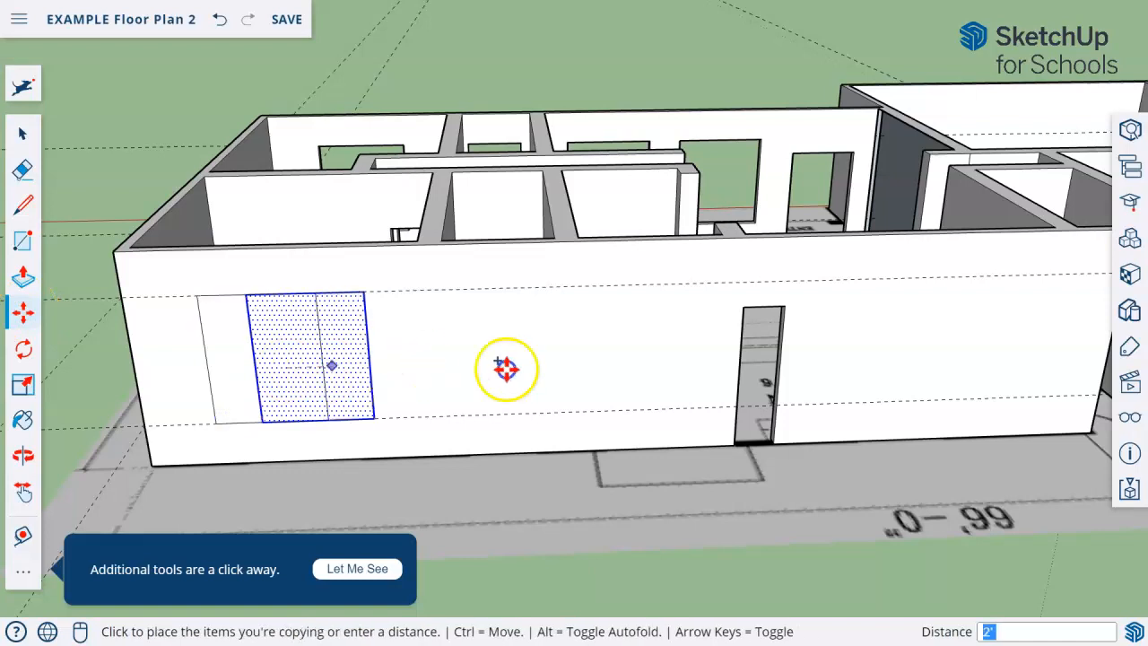
{"action": "left_click", "coordinate": [667, 356]}
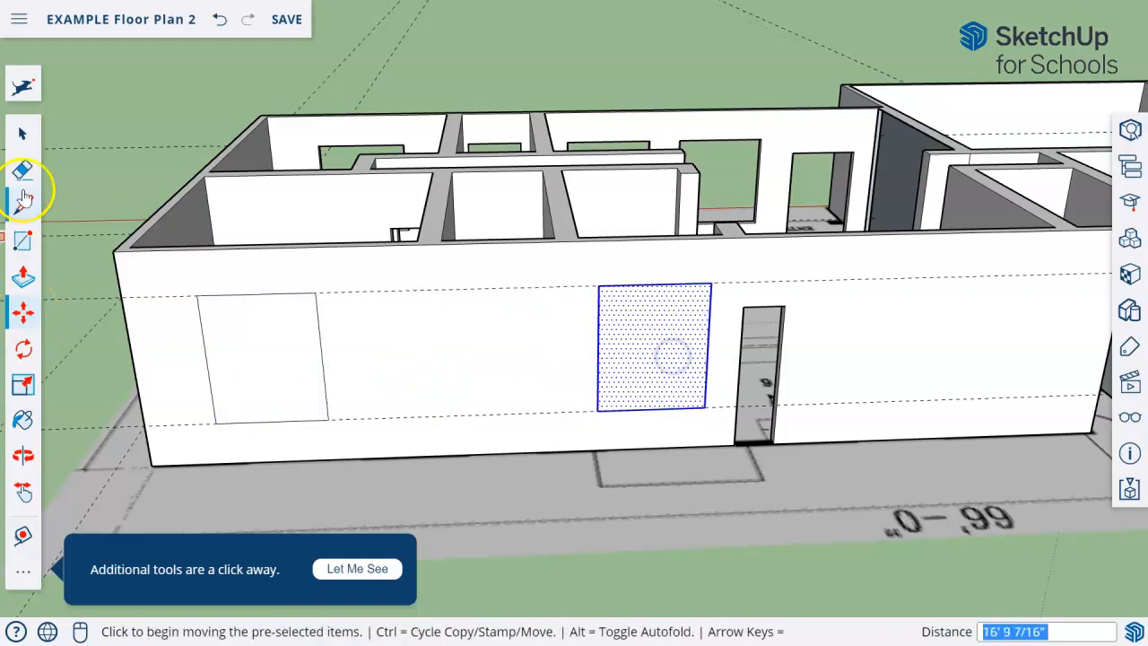
Draw a small window rectangle about 4' 3" by 1' below the upper guide, between the two large back wall rectangles
{"action": "left_click", "coordinate": [25, 241]}
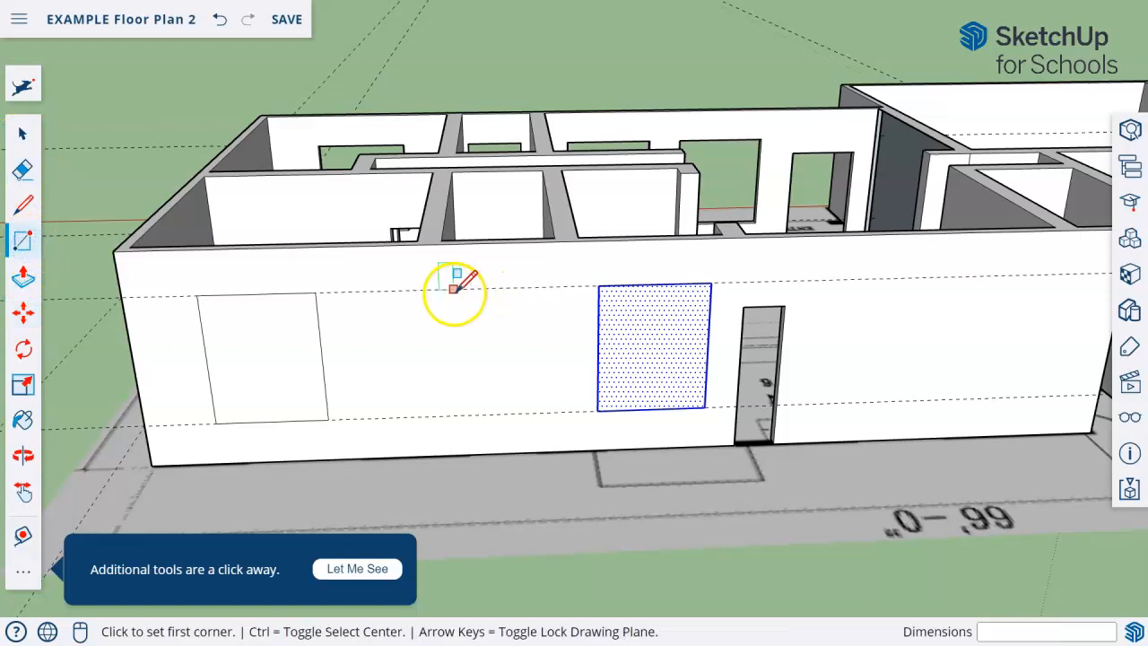
{"action": "left_click", "coordinate": [453, 289]}
{"action": "left_click", "coordinate": [555, 310]}
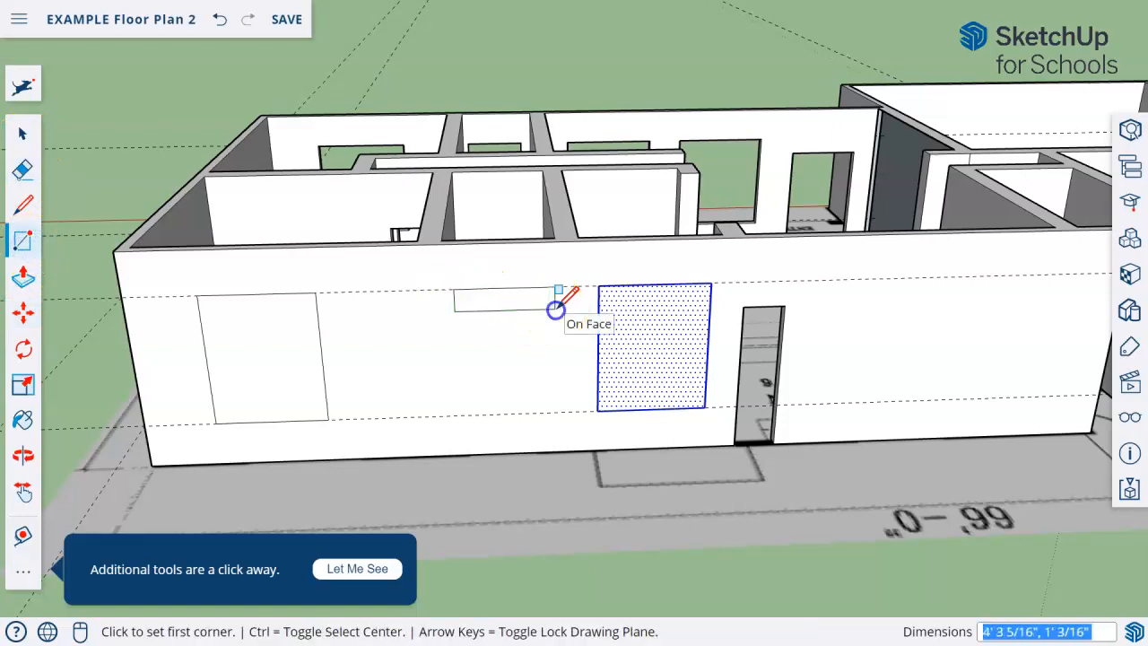
Push the two large window rectangles and the small one 6" through the back wall with Push/Pull to cut openings
{"action": "left_click", "coordinate": [24, 134]}
{"action": "left_click", "coordinate": [23, 277]}
{"action": "middle_click_drag", "start_coordinate": [323, 359], "coordinate": [269, 422]}
{"action": "left_click", "coordinate": [238, 453]}
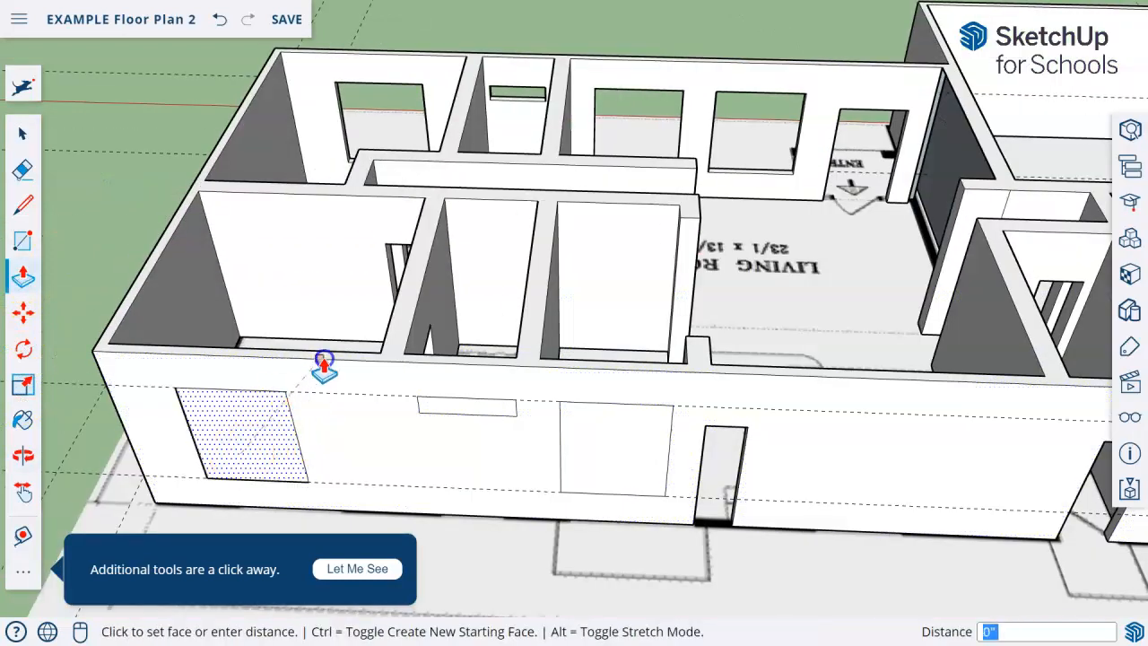
{"action": "left_click", "coordinate": [325, 358]}
{"action": "left_click", "coordinate": [443, 410]}
{"action": "left_click", "coordinate": [490, 362]}
{"action": "left_click", "coordinate": [584, 408]}
{"action": "left_click", "coordinate": [580, 365]}
Examine the window and door openings around the outer walls from the back, the ends and the front
{"action": "middle_click_drag", "start_coordinate": [851, 529], "coordinate": [587, 343]}
{"action": "scroll", "coordinate": [587, 342], "scroll_direction": "down", "scroll_amount": 5}
{"action": "middle_click_drag", "start_coordinate": [670, 398], "coordinate": [782, 483]}
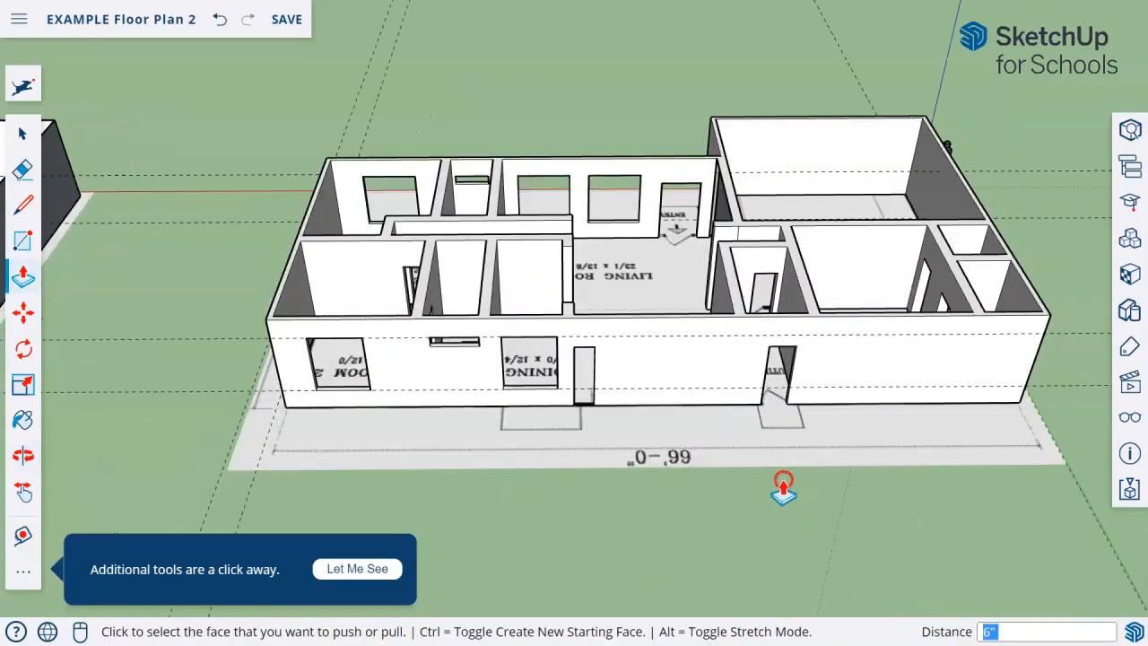
{"action": "middle_click_drag", "start_coordinate": [532, 498], "coordinate": [609, 374]}
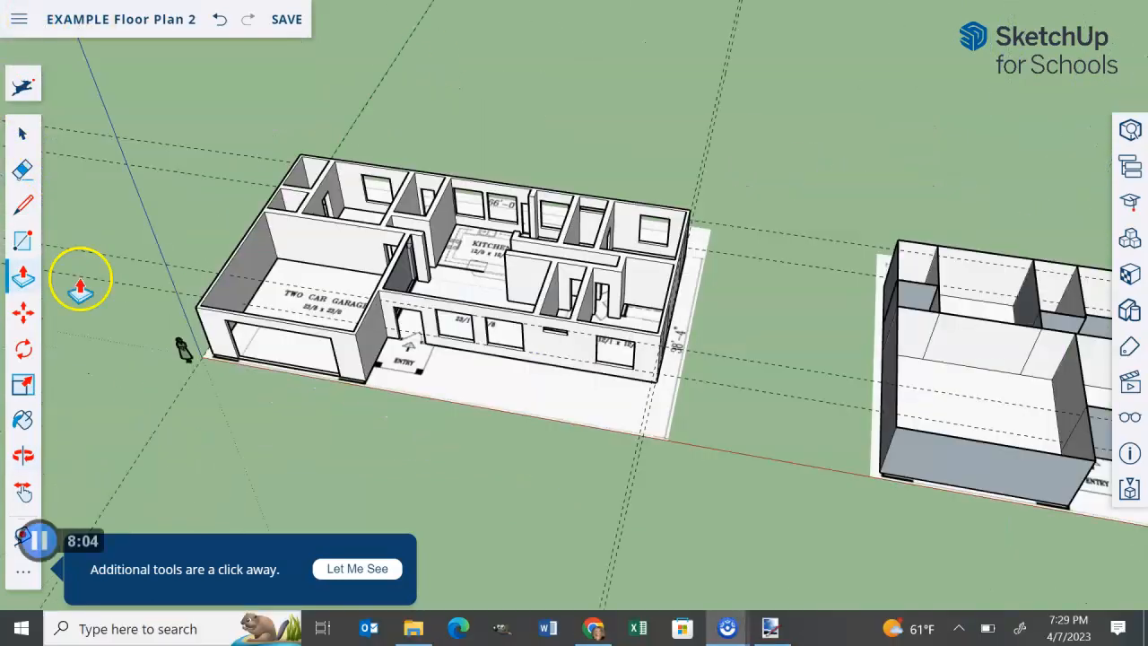
{"action": "middle_click_drag", "start_coordinate": [77, 287], "coordinate": [307, 320]}
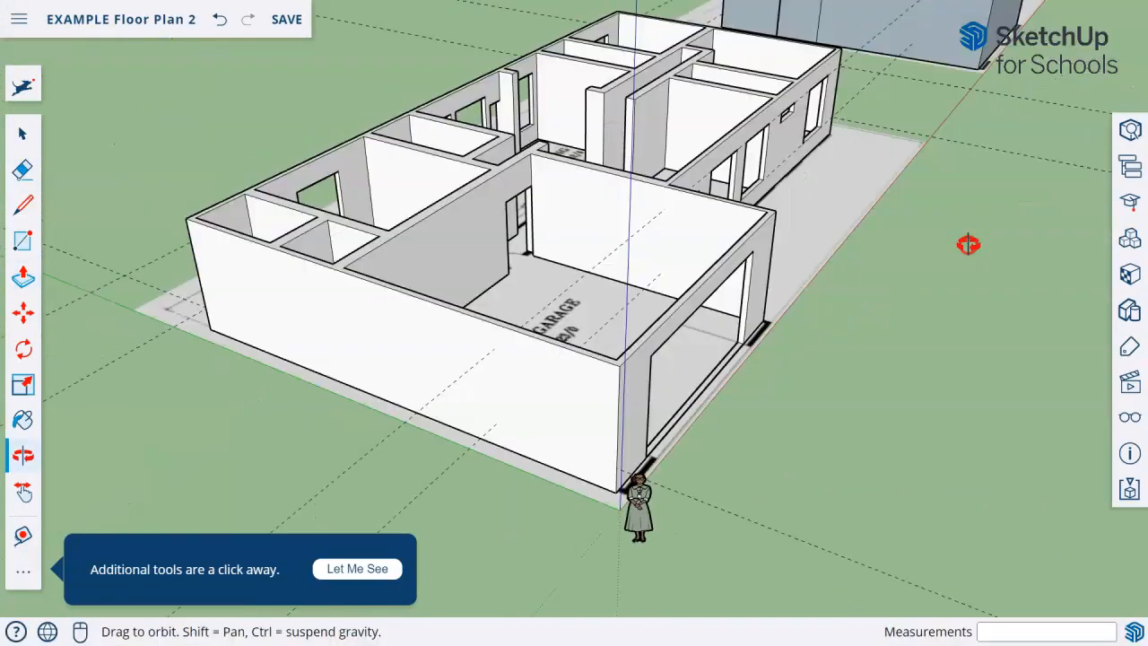
{"action": "left_click_drag", "start_coordinate": [967, 243], "coordinate": [442, 282]}
{"action": "key", "text": "p"}
{"action": "middle_click_drag", "start_coordinate": [727, 351], "coordinate": [464, 409]}
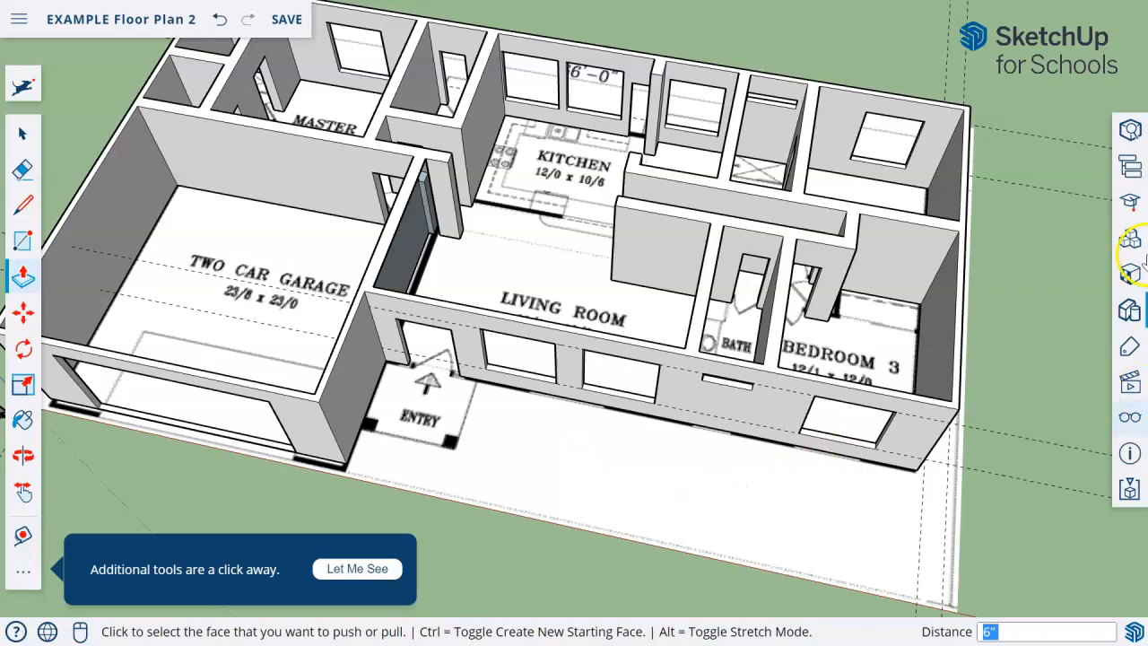
Delete all guides from the model and close the display settings
{"action": "left_click", "coordinate": [1129, 417]}
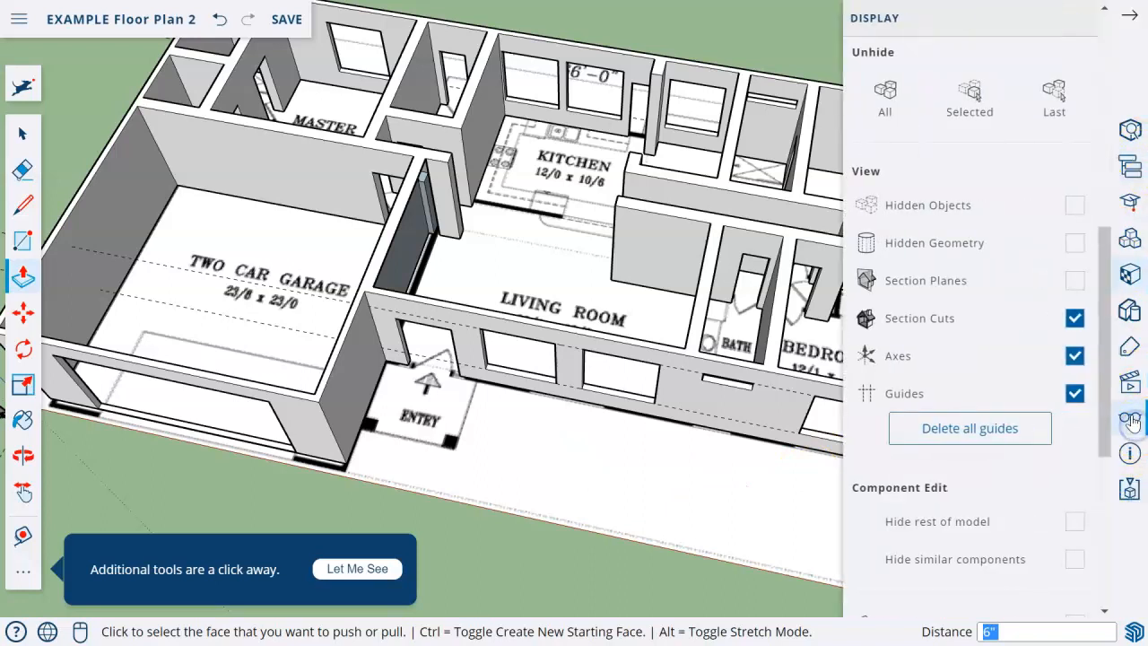
{"action": "left_click", "coordinate": [950, 435]}
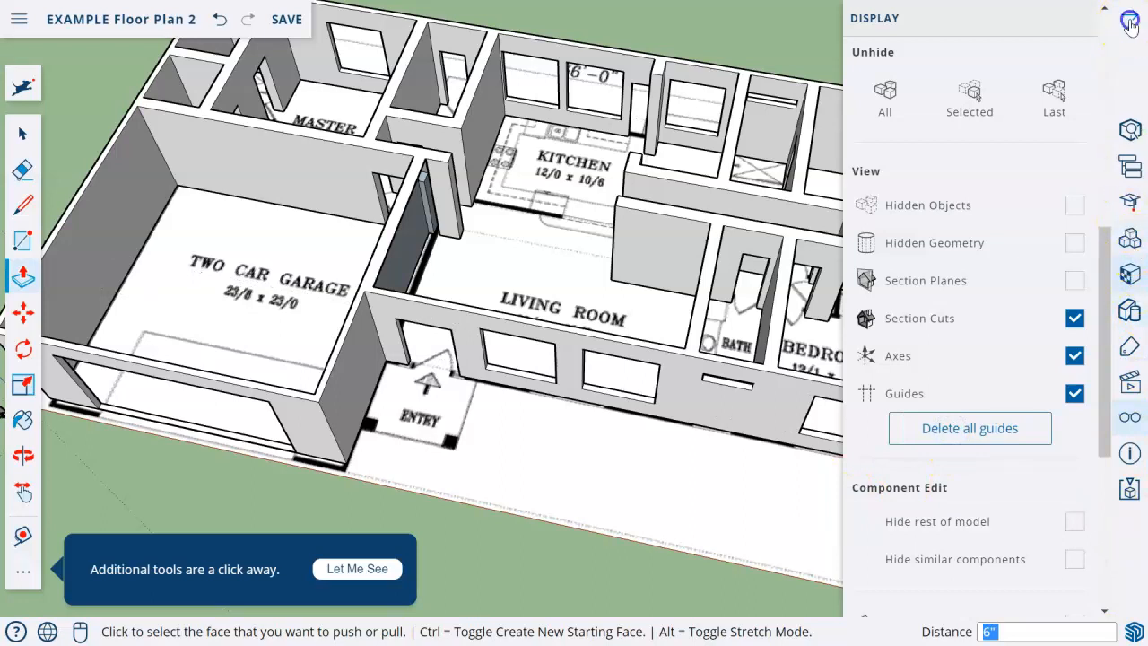
{"action": "left_click", "coordinate": [1130, 25]}
Examine the wall between the garage and living room up close and the whole layout from the front
{"action": "middle_click_drag", "start_coordinate": [358, 451], "coordinate": [374, 289]}
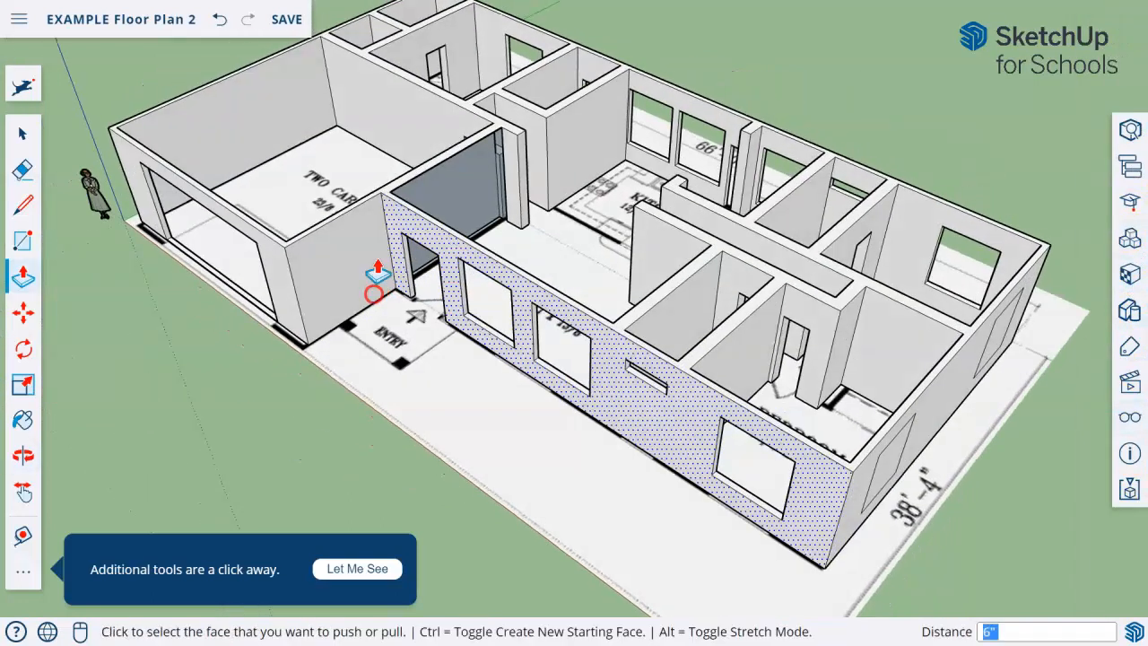
{"action": "scroll", "coordinate": [413, 146], "scroll_direction": "up", "scroll_amount": 5}
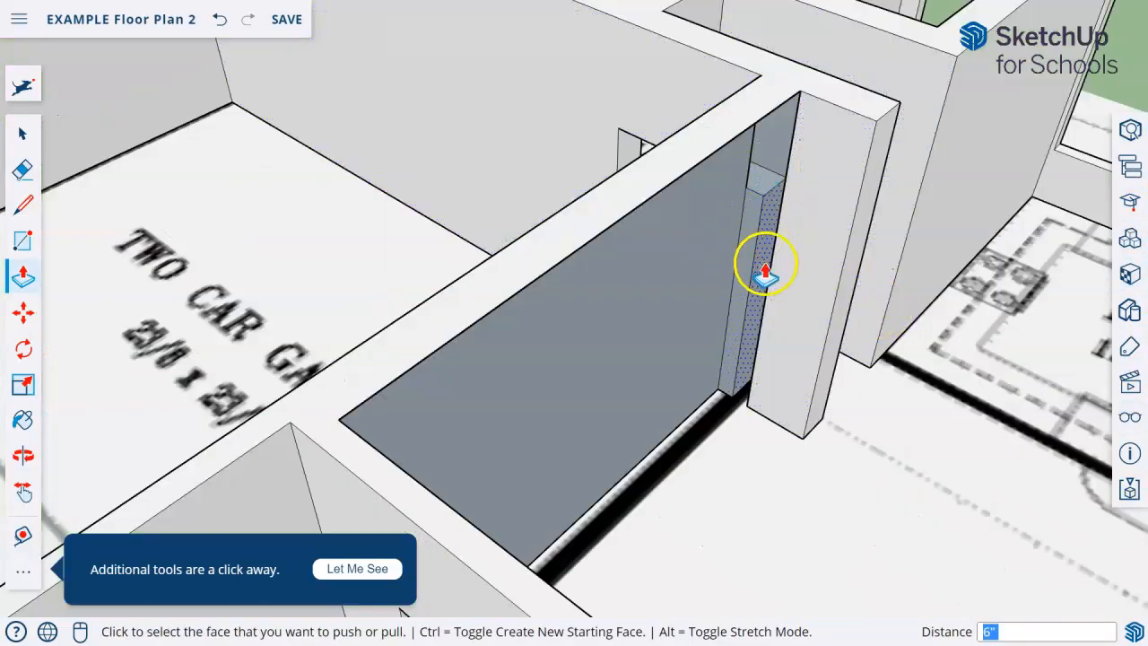
{"action": "scroll", "coordinate": [765, 273], "scroll_direction": "down", "scroll_amount": 5}
{"action": "middle_click_drag", "start_coordinate": [738, 328], "coordinate": [617, 426]}
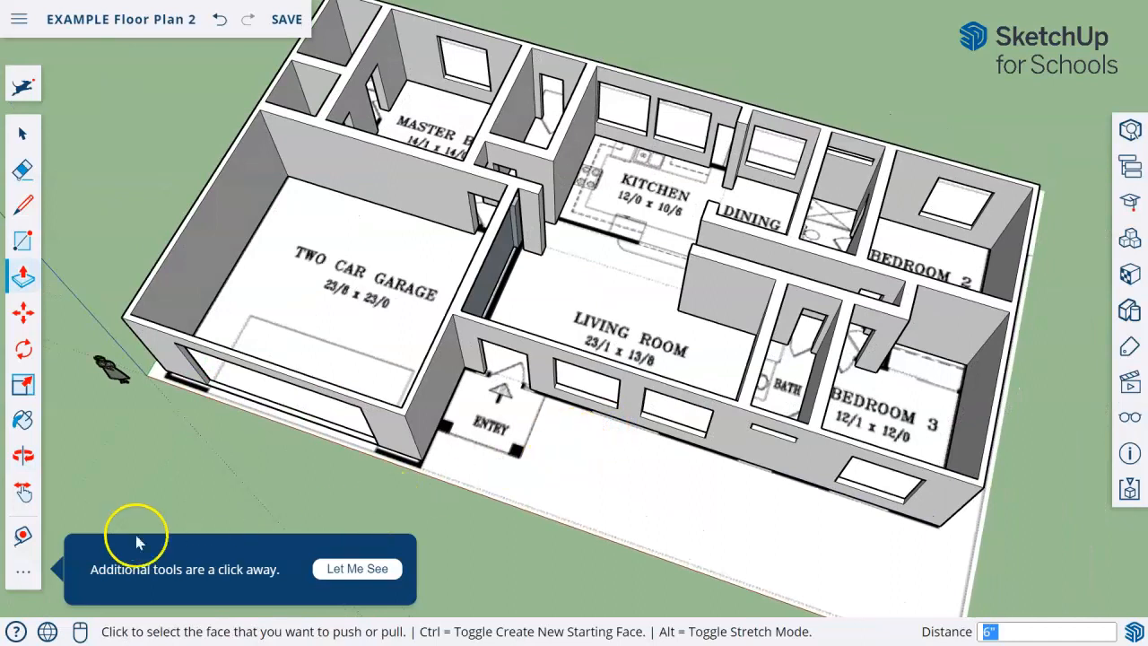